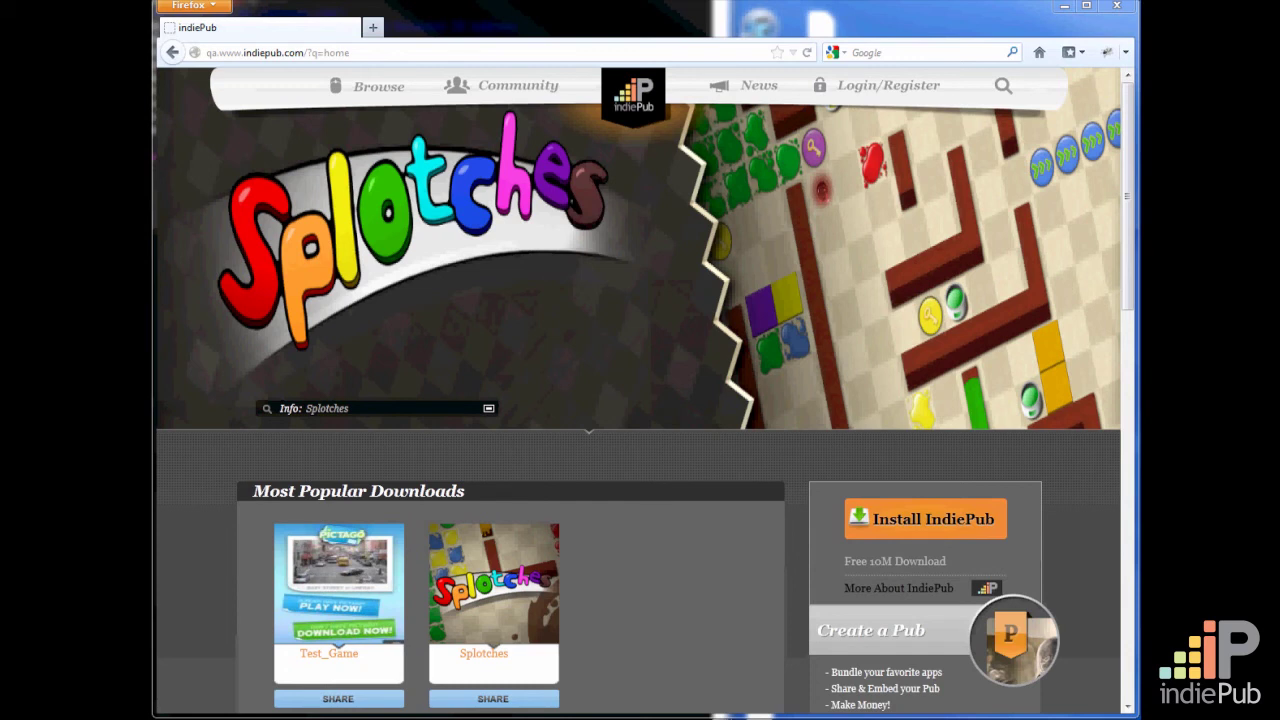
Open the developer.indiepub.com API documentation in a new browser tab
{"action": "left_click", "coordinate": [373, 28]}
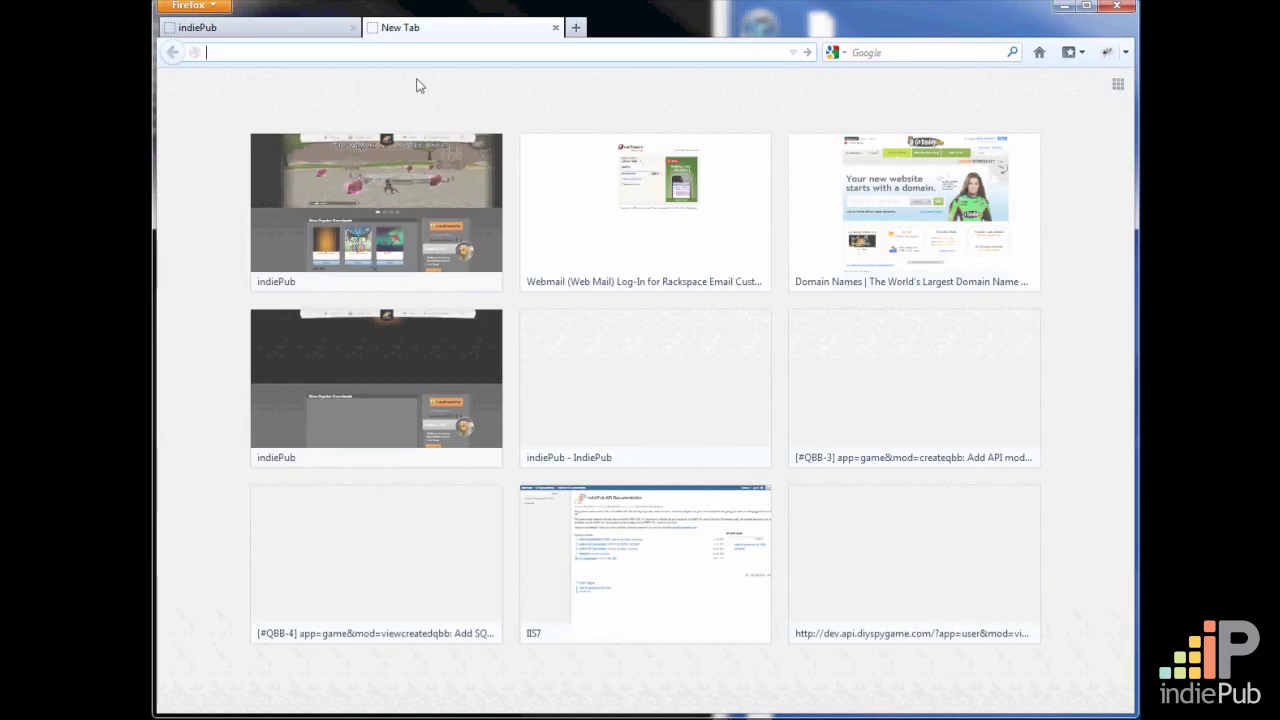
{"action": "type", "text": "developer.indiepub.com/"}
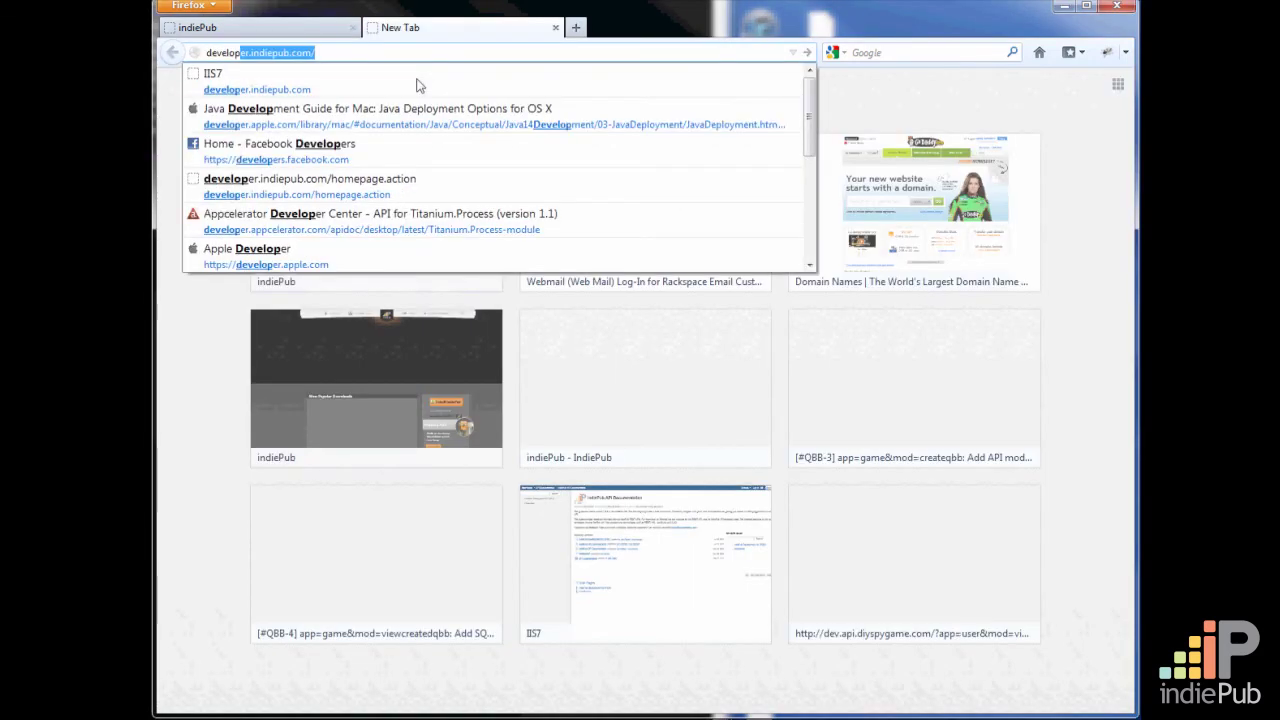
{"action": "key", "text": "Return"}
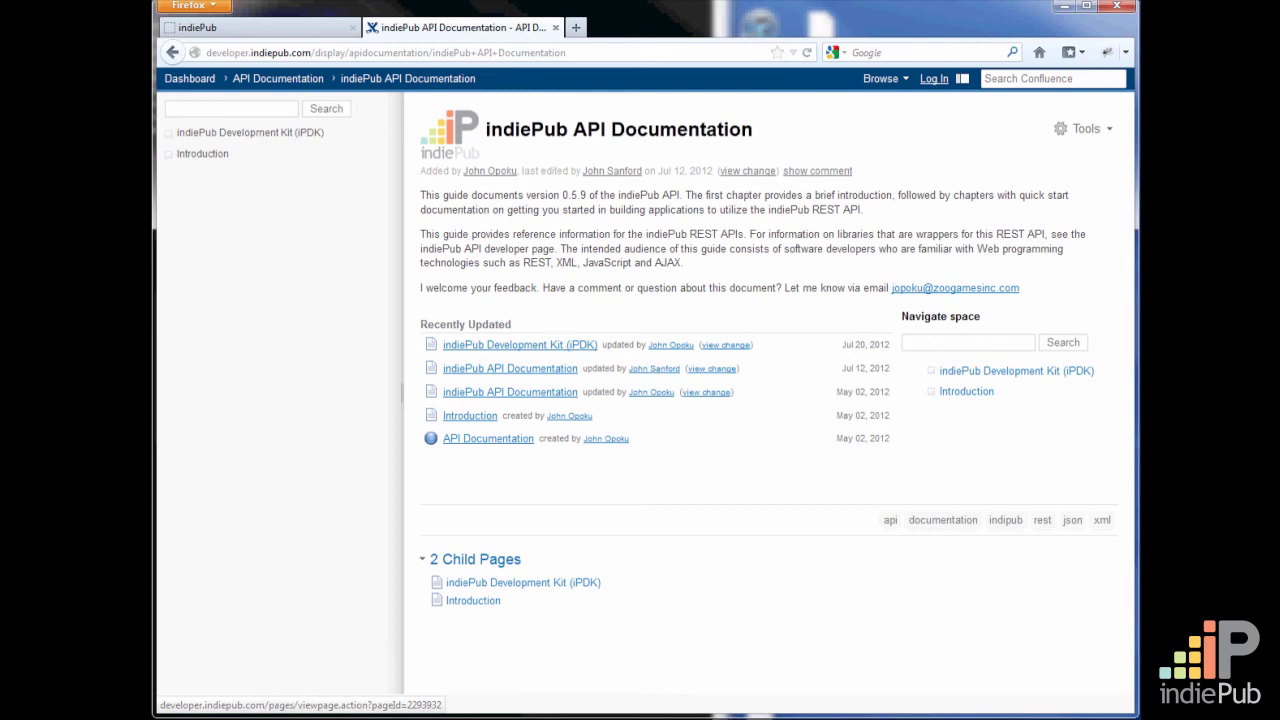
Return to the indiePub home page and bring up the new-member registration form to view its fields
{"action": "left_click", "coordinate": [247, 34]}
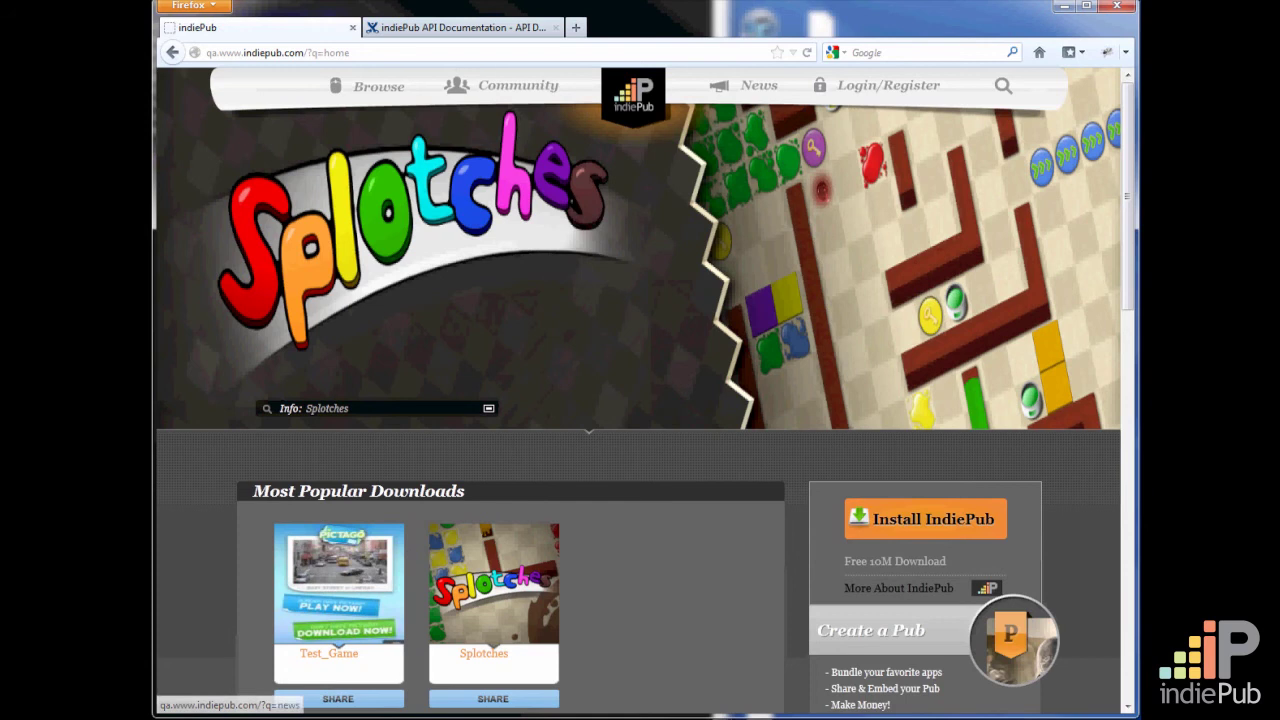
{"action": "scroll", "coordinate": [1133, 166], "scroll_direction": "down", "scroll_amount": 1}
{"action": "mouse_move", "coordinate": [1133, 166]}
{"action": "left_mouse_down"}
{"action": "mouse_move", "coordinate": [1134, 188]}
{"action": "mouse_move", "coordinate": [1129, 148]}
{"action": "left_mouse_up"}
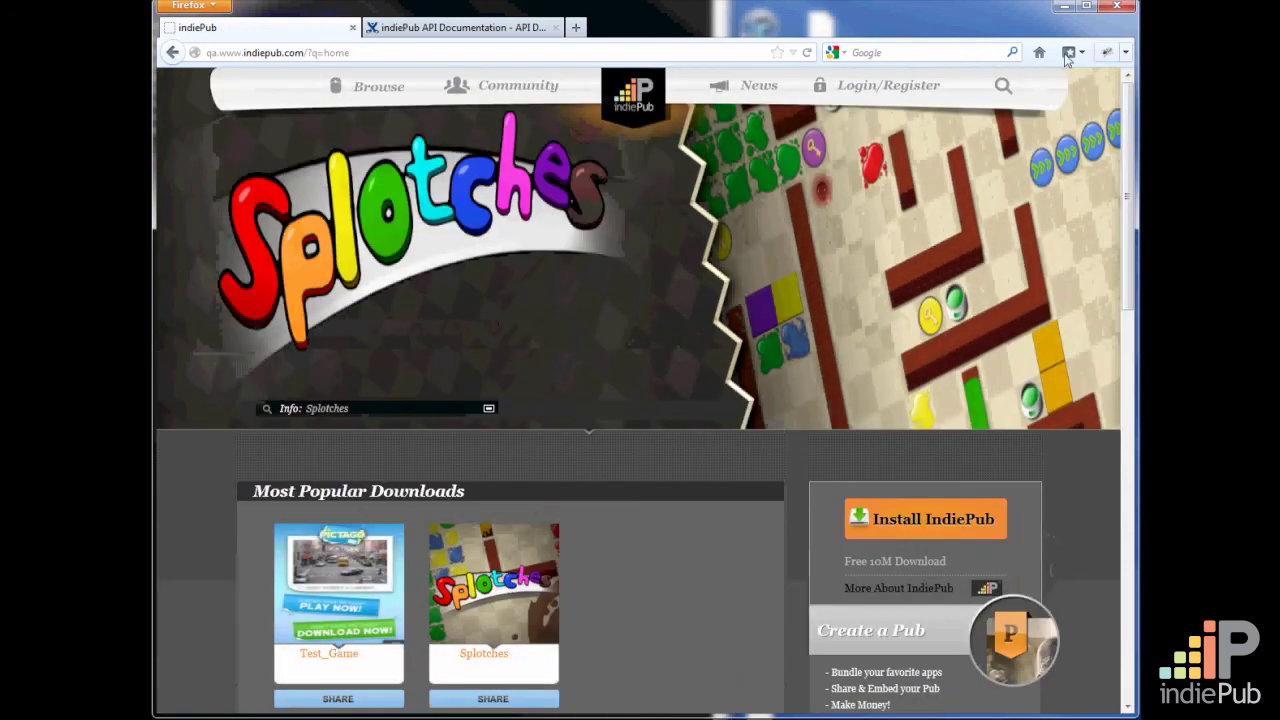
{"action": "left_click", "coordinate": [898, 88]}
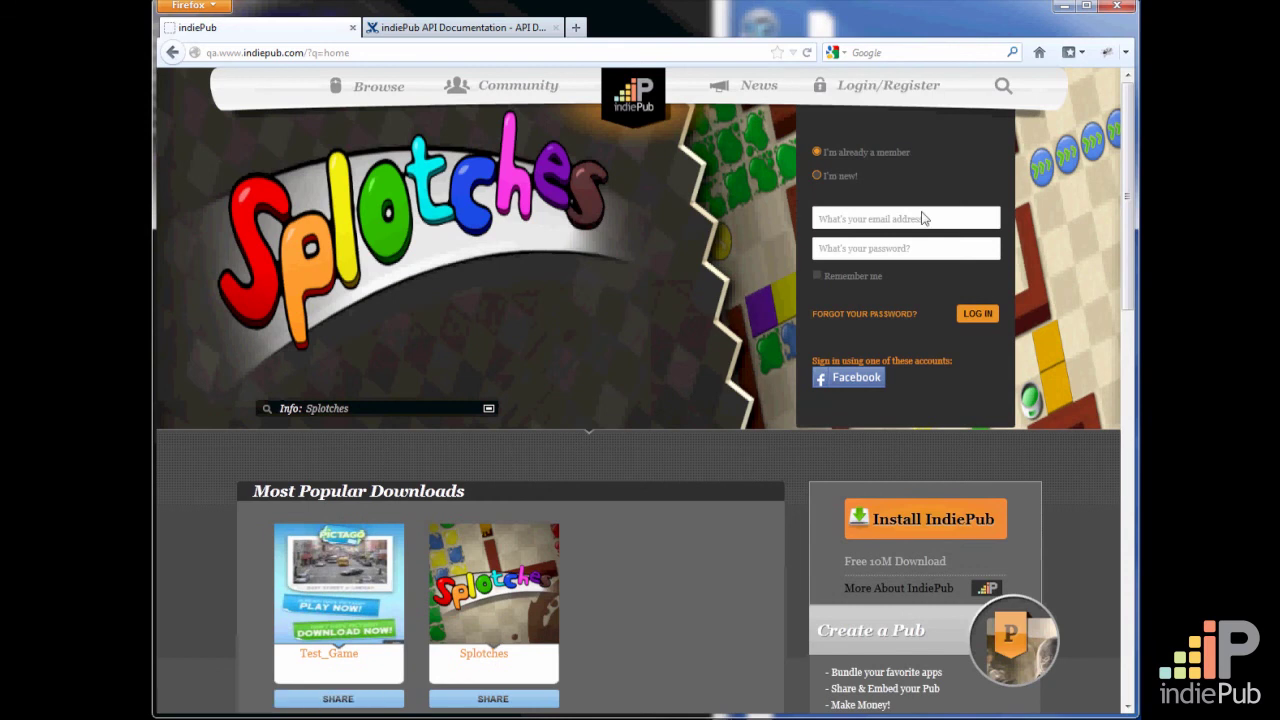
{"action": "left_click", "coordinate": [817, 176]}
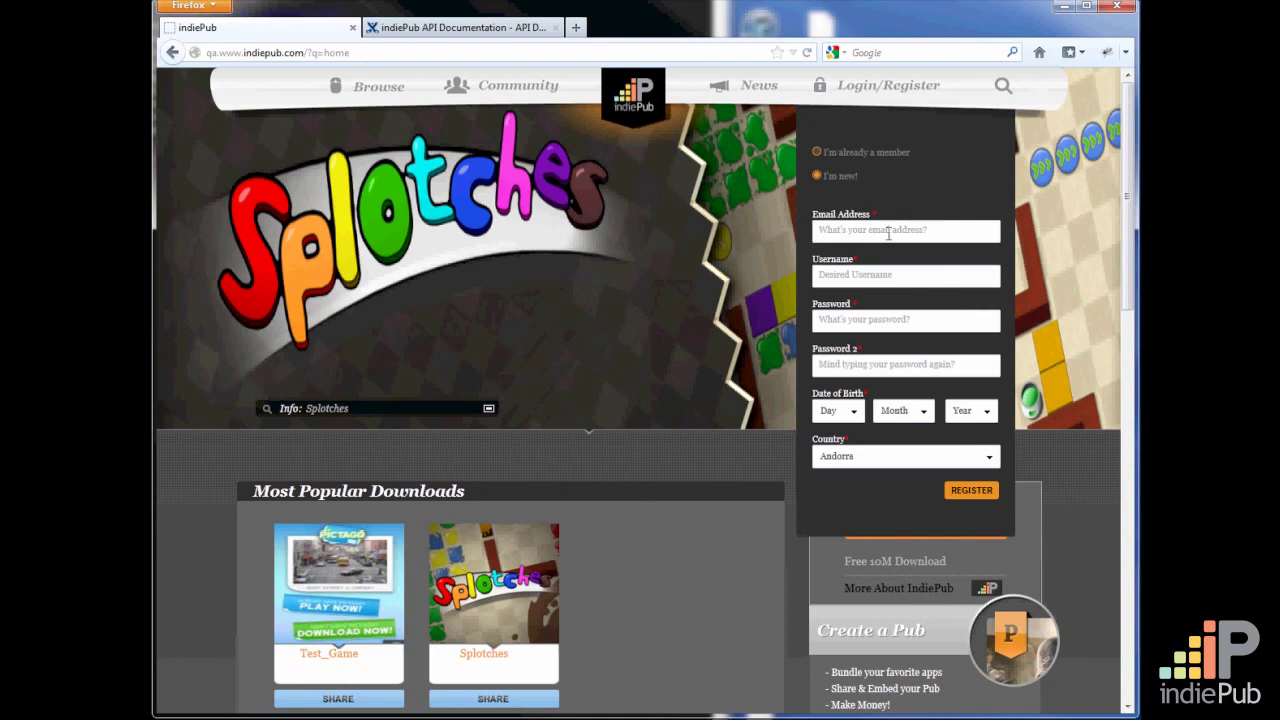
Log in as an existing member using the saved account e-mail and account password
{"action": "left_click", "coordinate": [817, 153]}
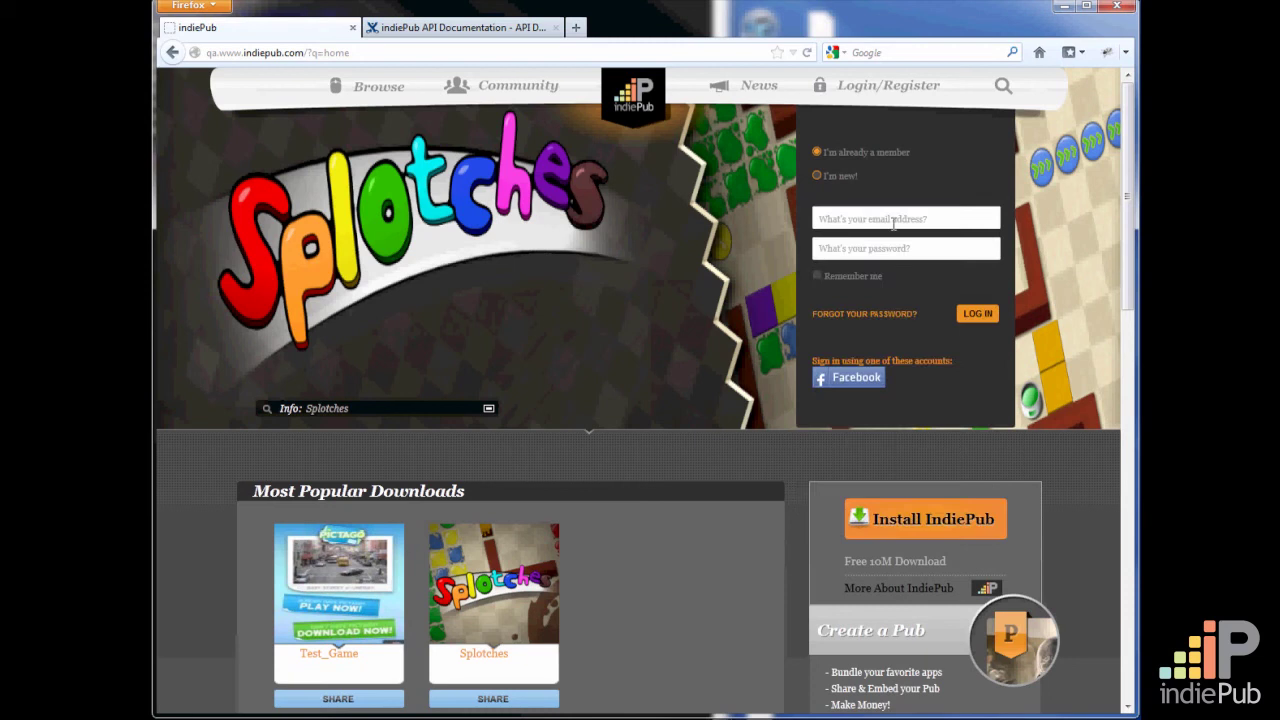
{"action": "left_click", "coordinate": [917, 219]}
{"action": "type", "text": "j"}
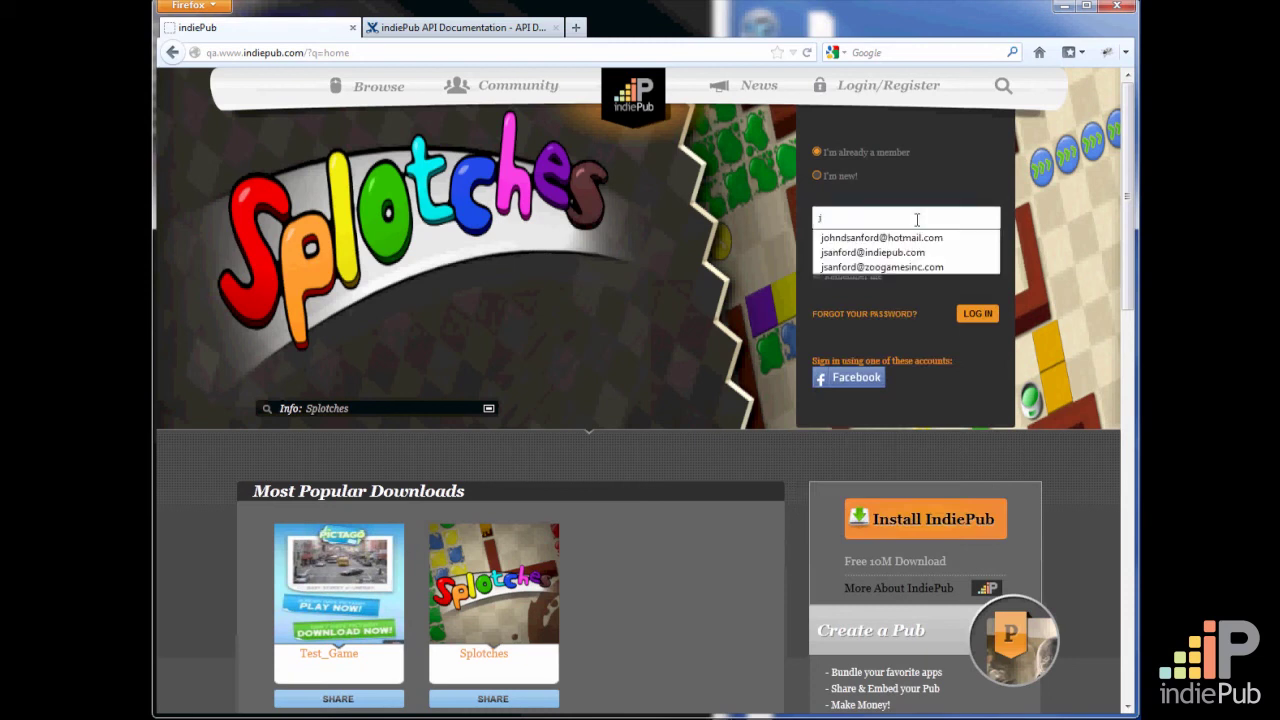
{"action": "left_click", "coordinate": [906, 266]}
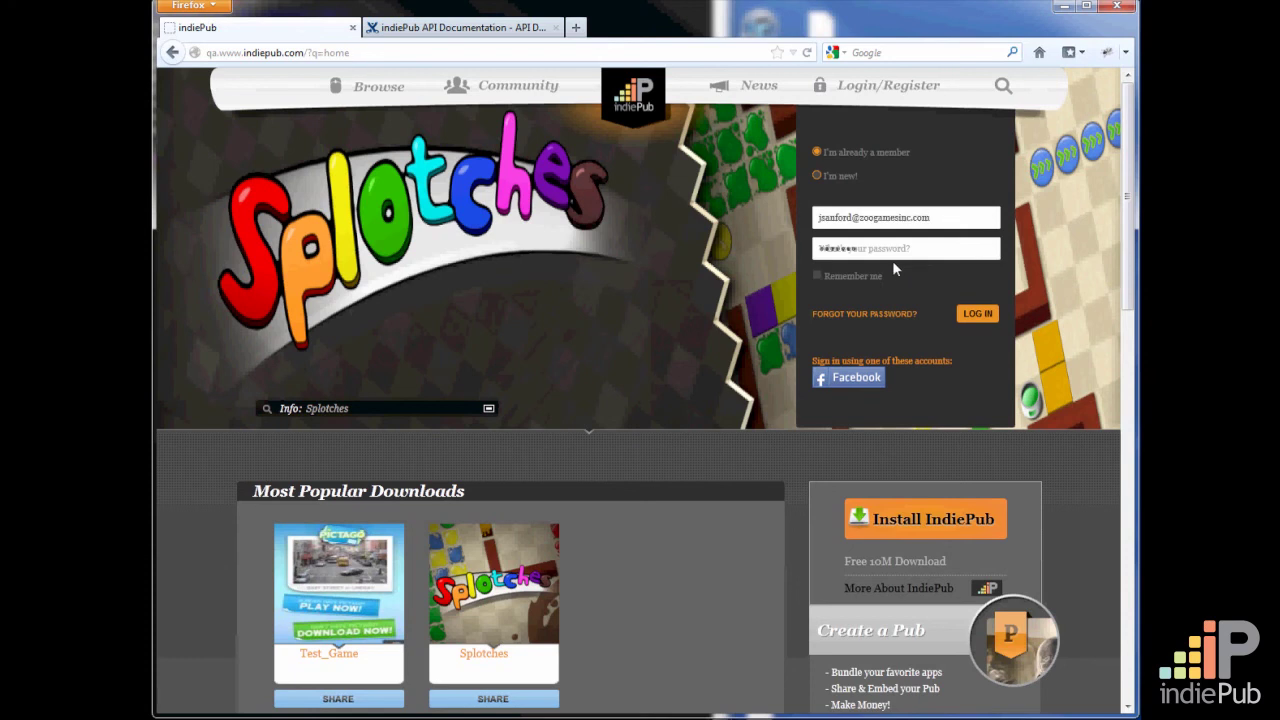
{"action": "left_click", "coordinate": [977, 314]}
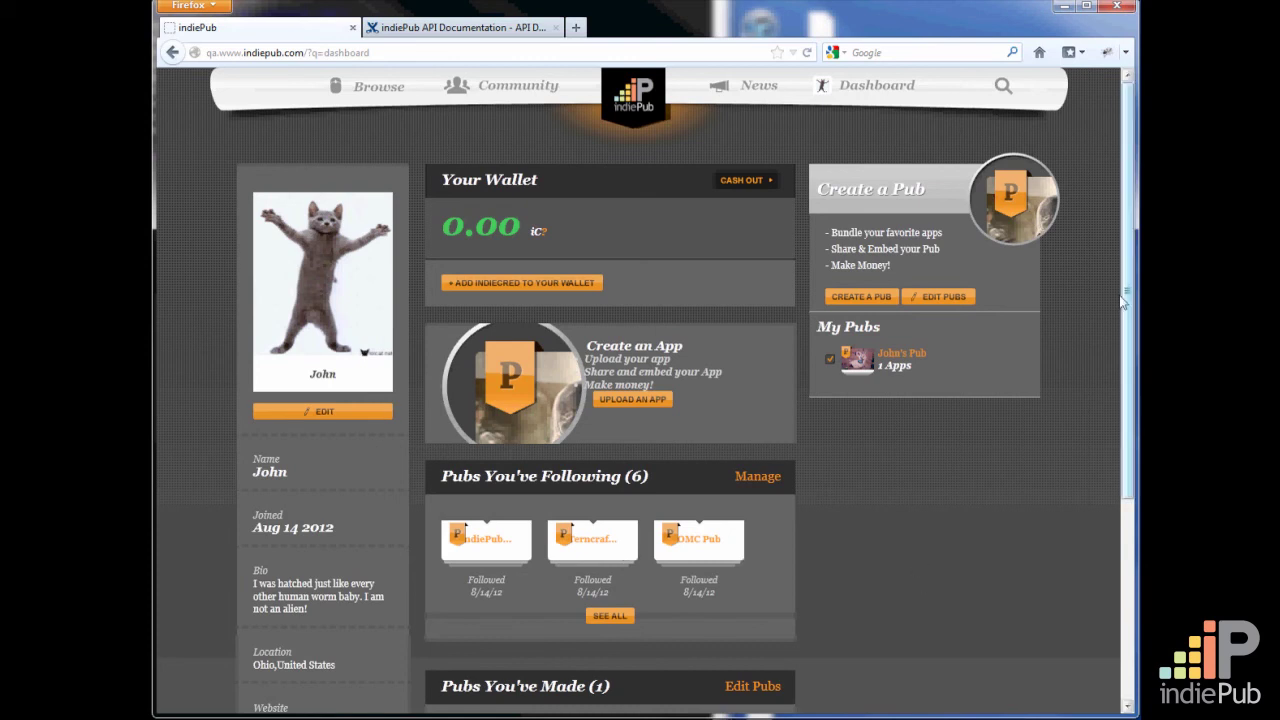
Start an app upload from the dashboard and look over the Step-1 Game Registration form
{"action": "left_click_drag", "start_coordinate": [1129, 292], "coordinate": [1134, 236]}
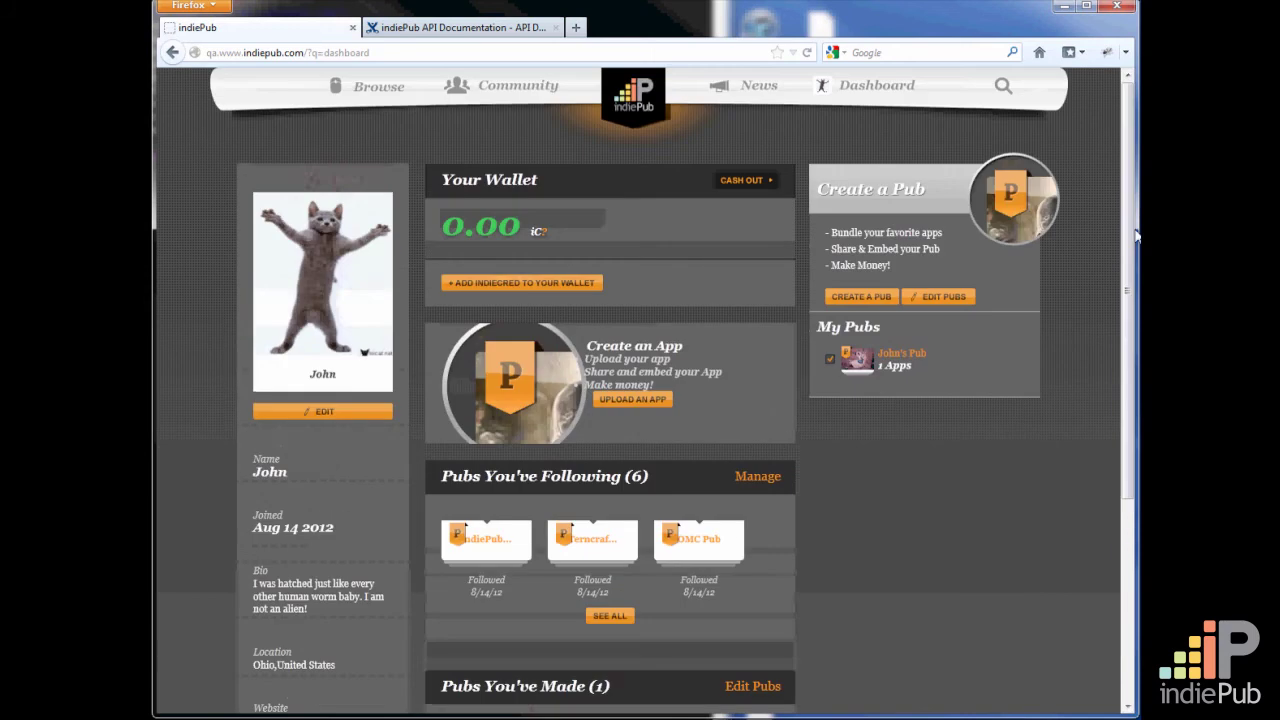
{"action": "left_click", "coordinate": [638, 401]}
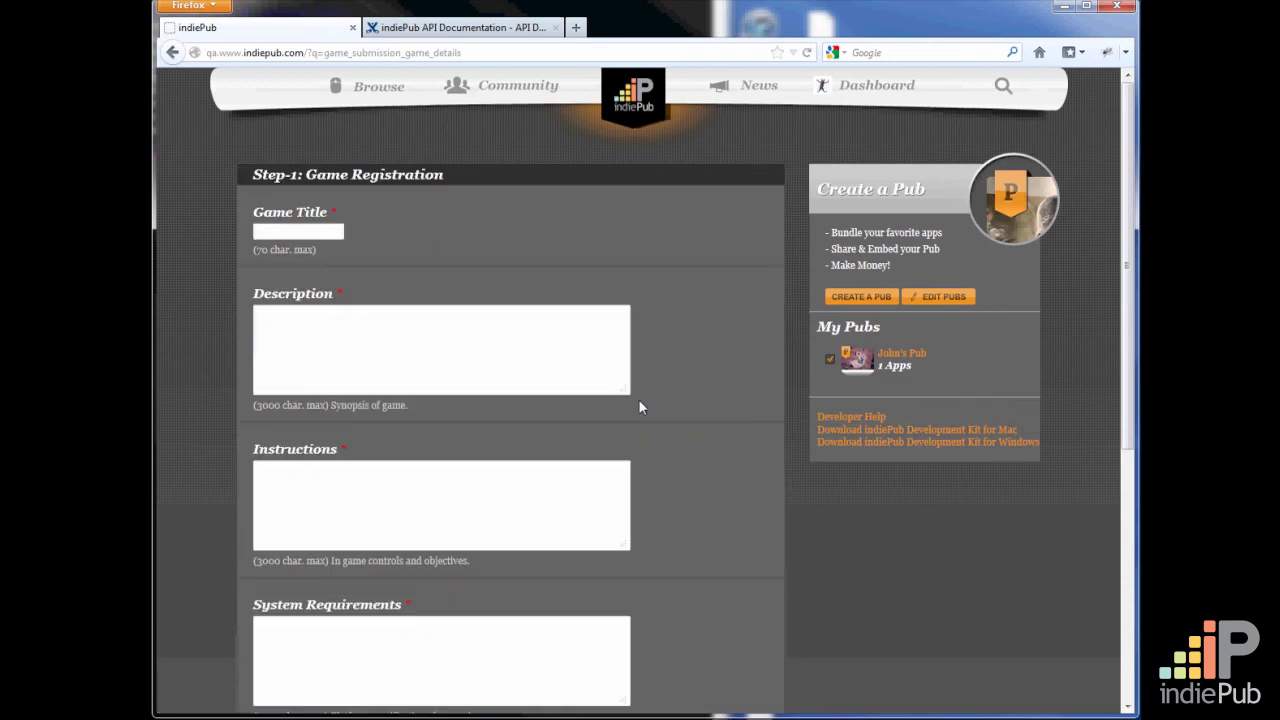
{"action": "left_click", "coordinate": [330, 308]}
{"action": "left_click", "coordinate": [336, 229]}
{"action": "scroll", "coordinate": [1127, 198], "scroll_direction": "down", "scroll_amount": 1}
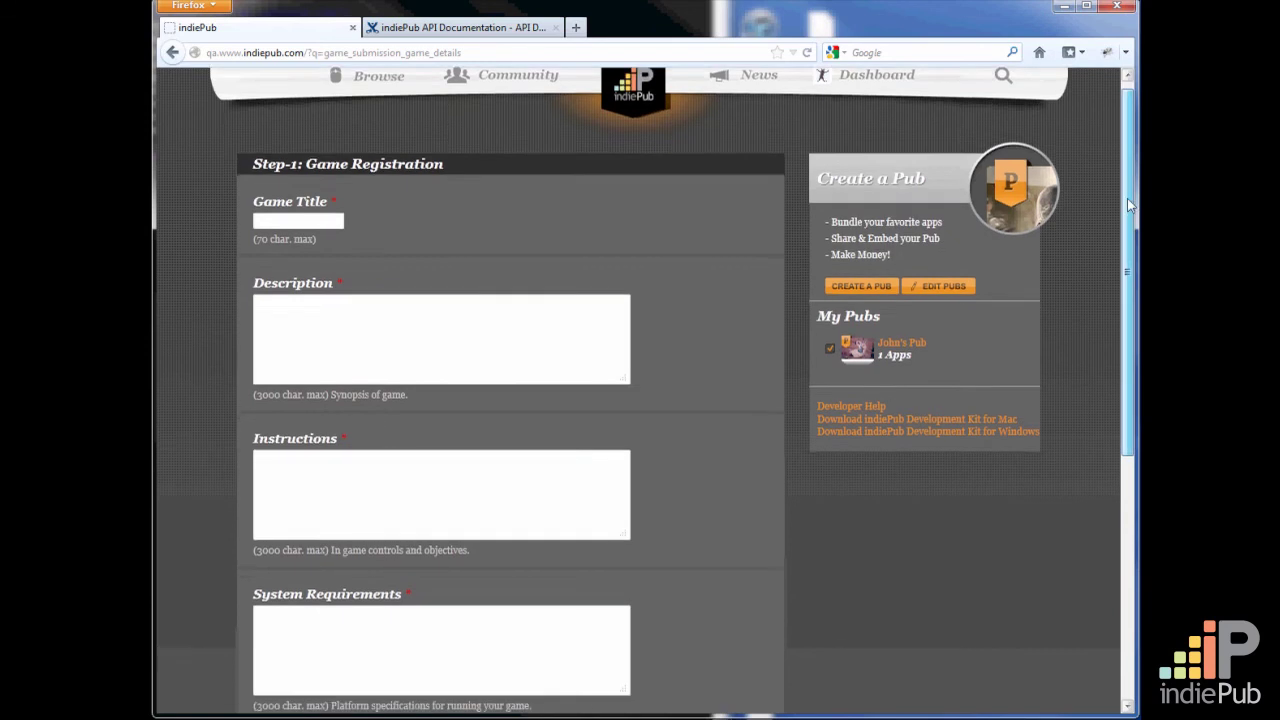
{"action": "left_click_drag", "start_coordinate": [1127, 198], "coordinate": [1130, 254]}
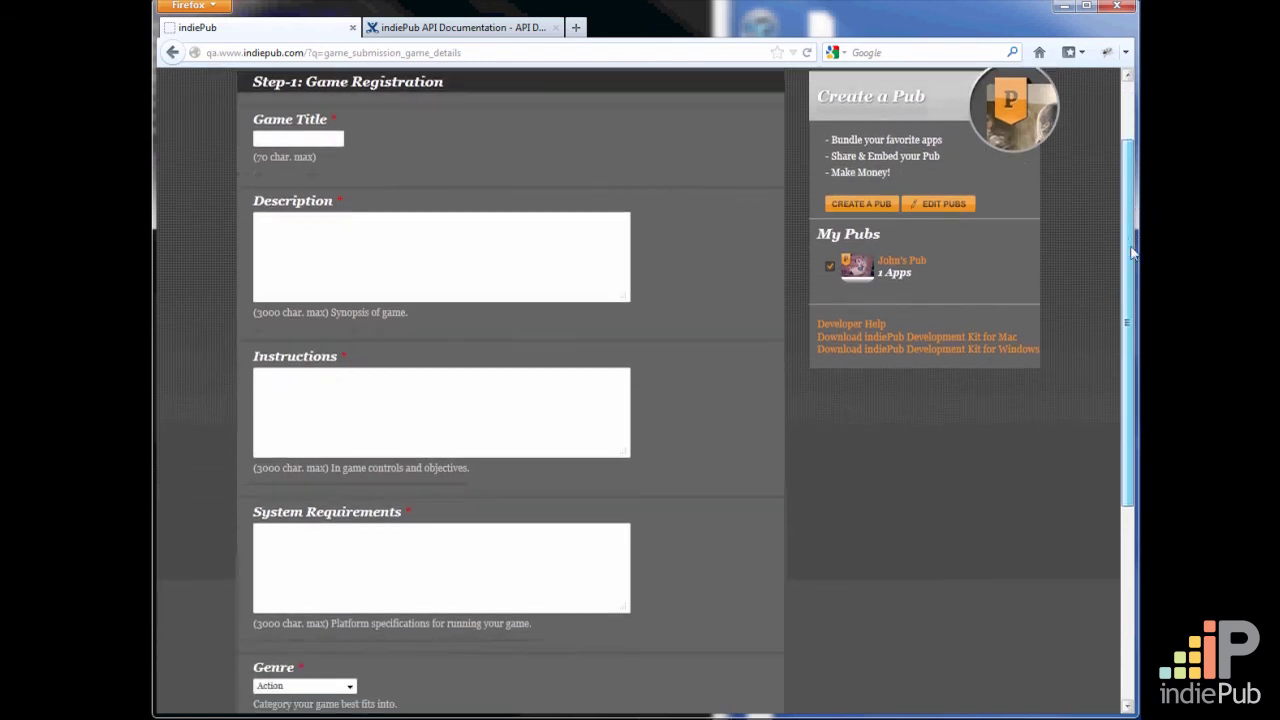
Enter "Test Title" as the game title
{"action": "left_click", "coordinate": [320, 139]}
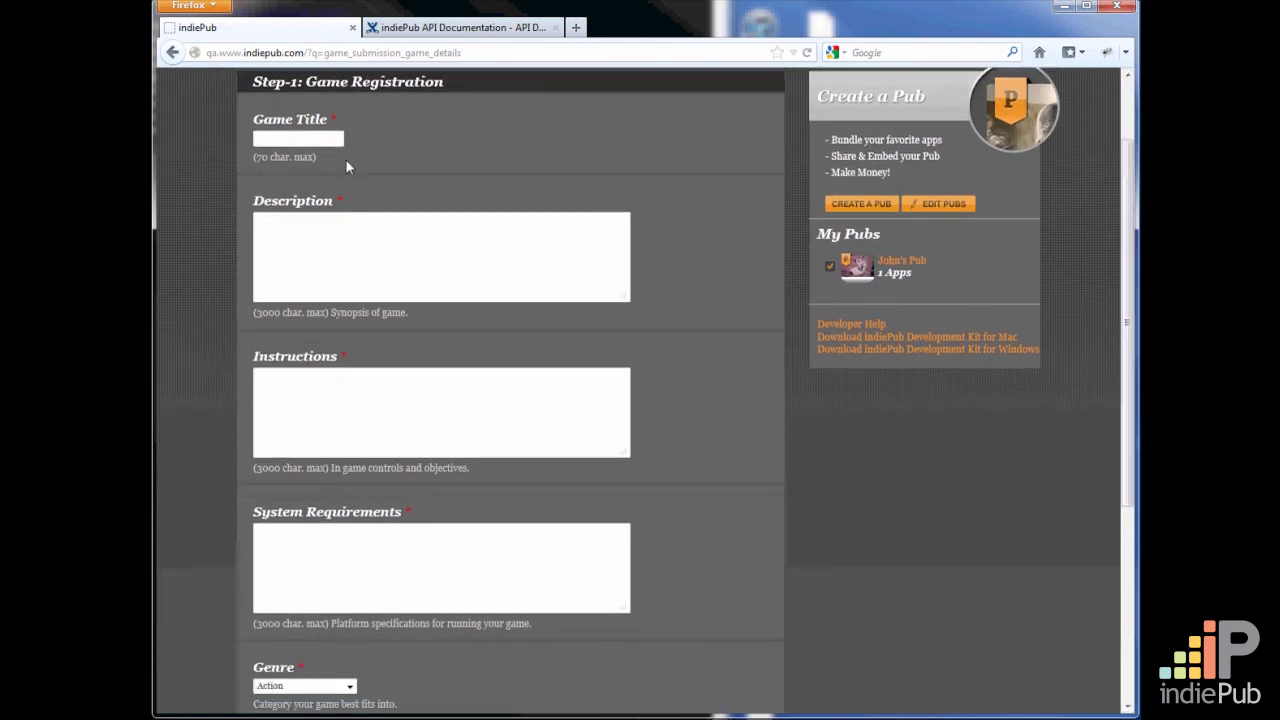
{"action": "type", "text": "Test"}
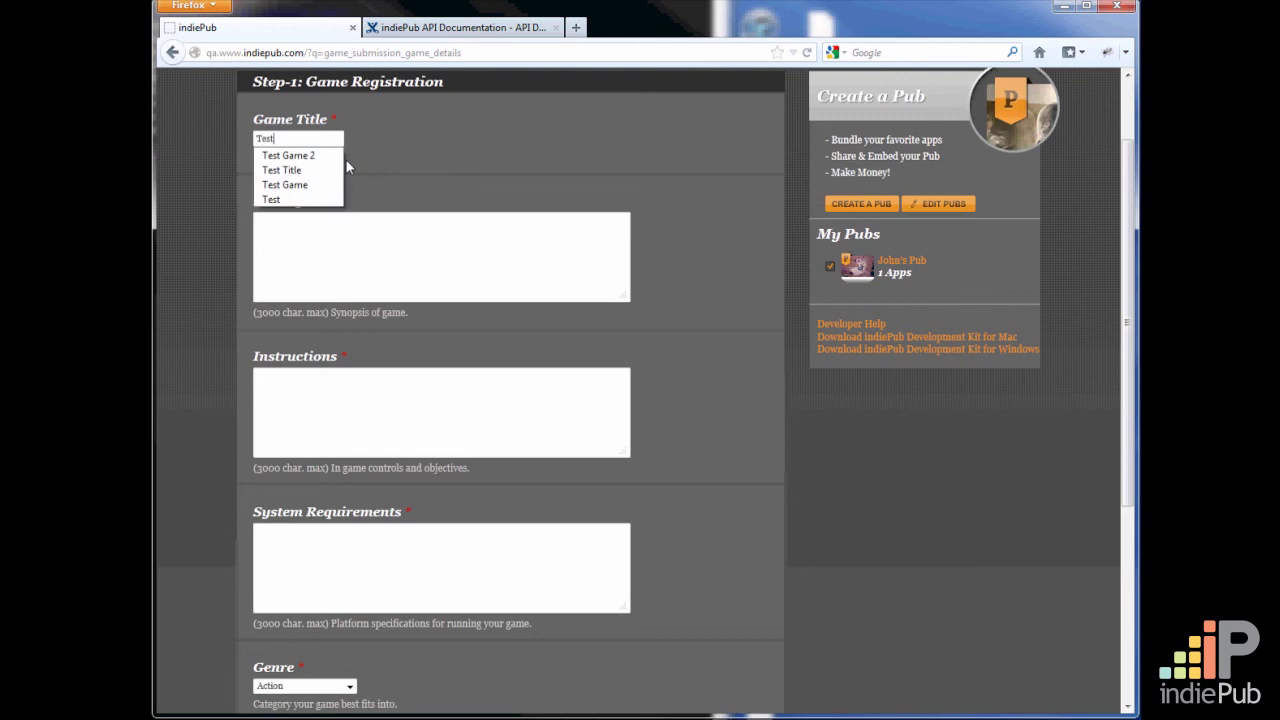
{"action": "type", "text": " Title"}
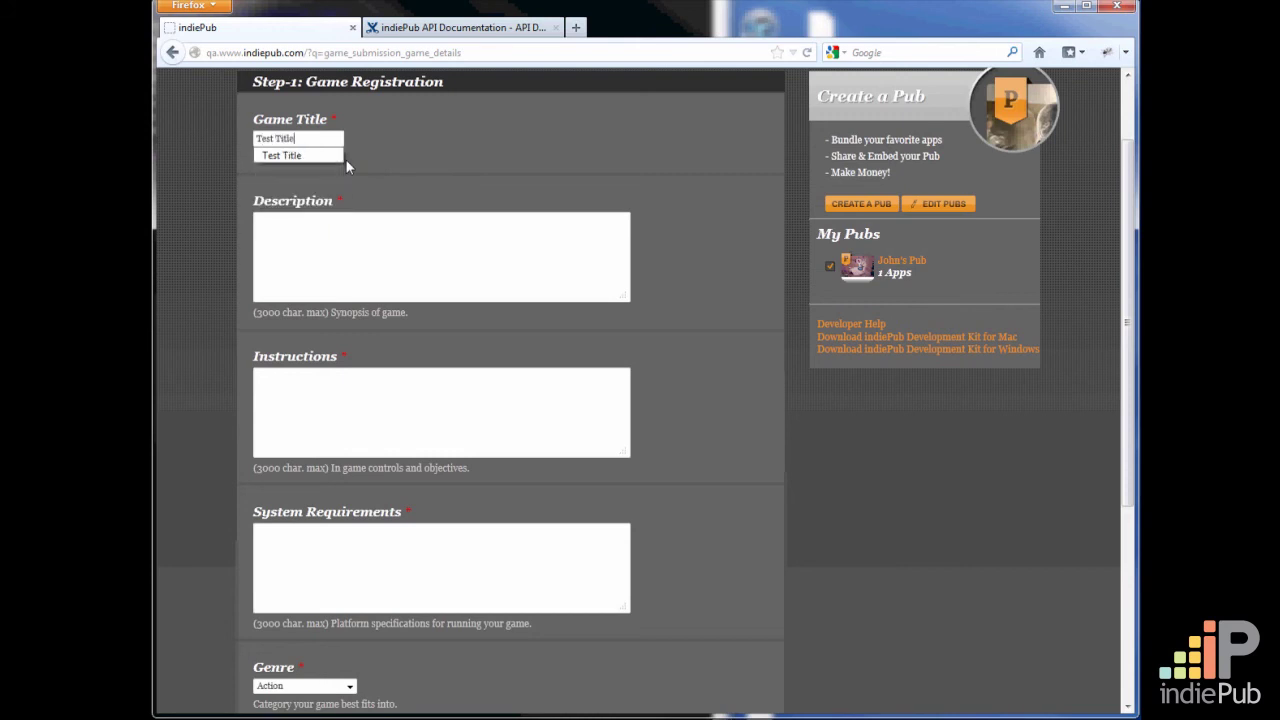
Fill in the game description with "The best game like evurr!"
{"action": "left_click", "coordinate": [334, 257]}
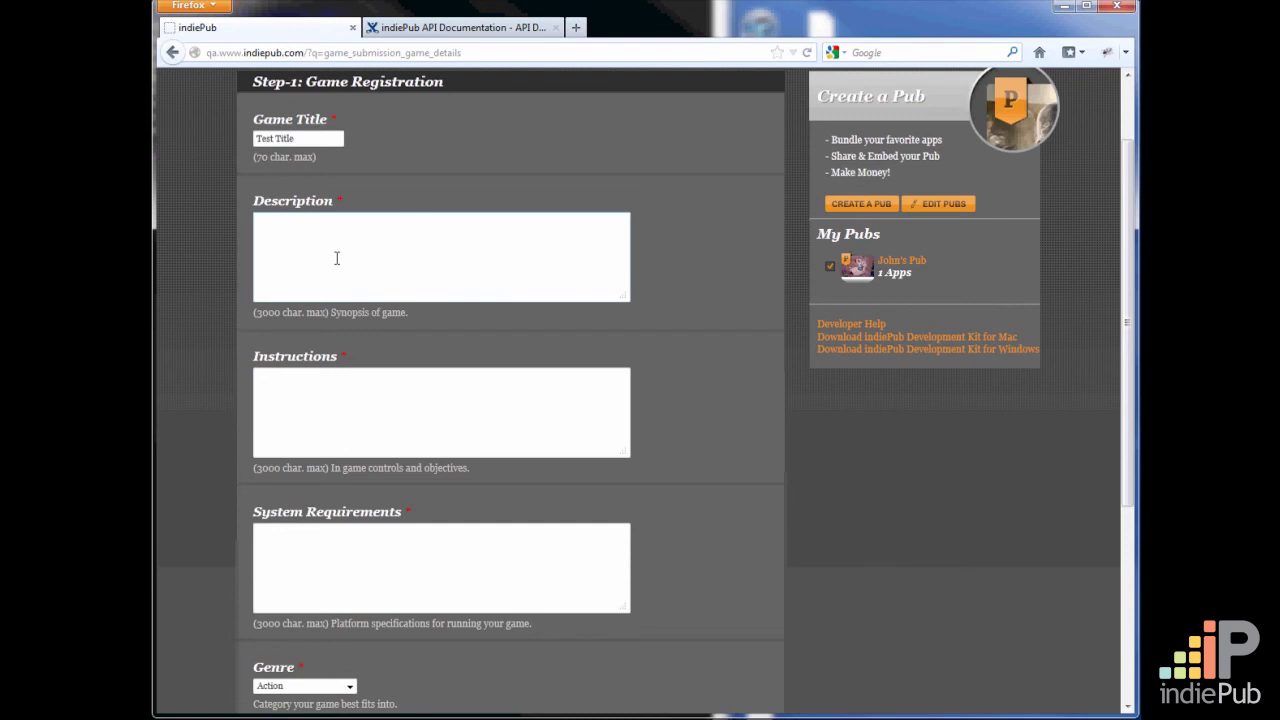
{"action": "type", "text": "The best game like evurr!"}
Fill in the game instructions with "Press enter and let the fun begin"
{"action": "left_click", "coordinate": [413, 433]}
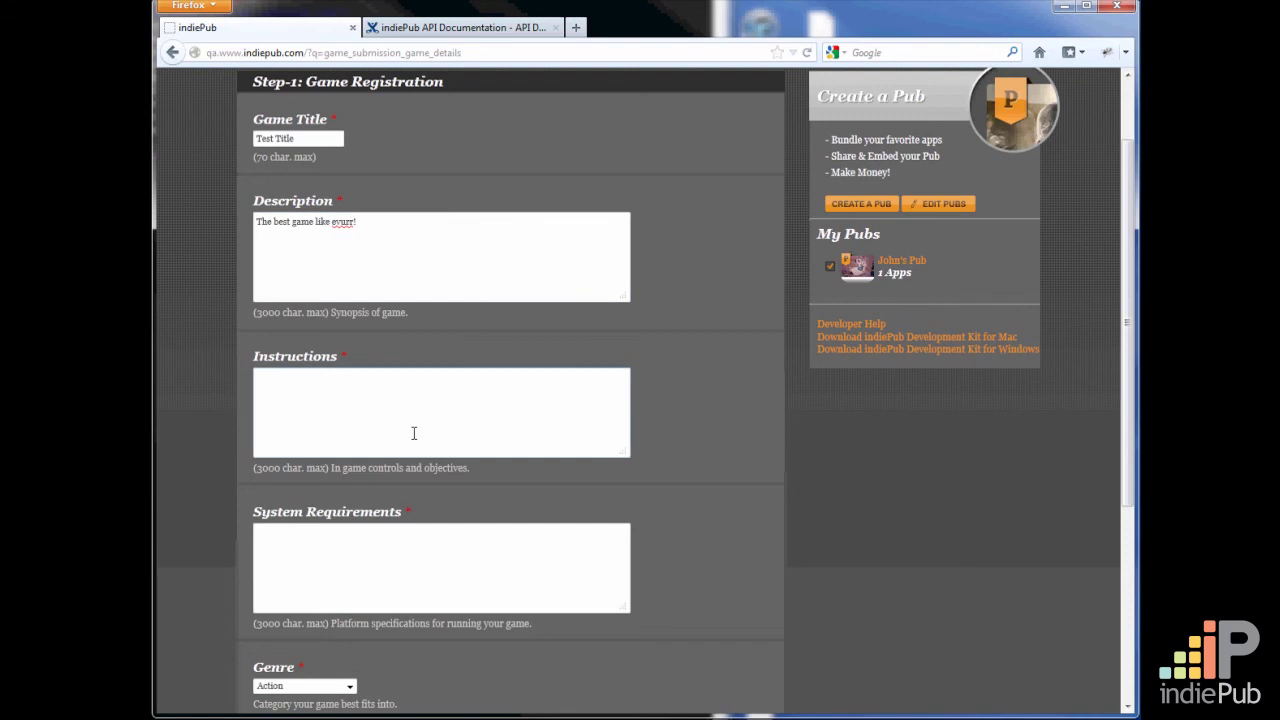
{"action": "type", "text": "Press senter and let the fun begin"}
List "Windows XP" and "250Mb HD space" on separate lines as the system requirements
{"action": "scroll", "coordinate": [700, 503], "scroll_direction": "down", "scroll_amount": 3}
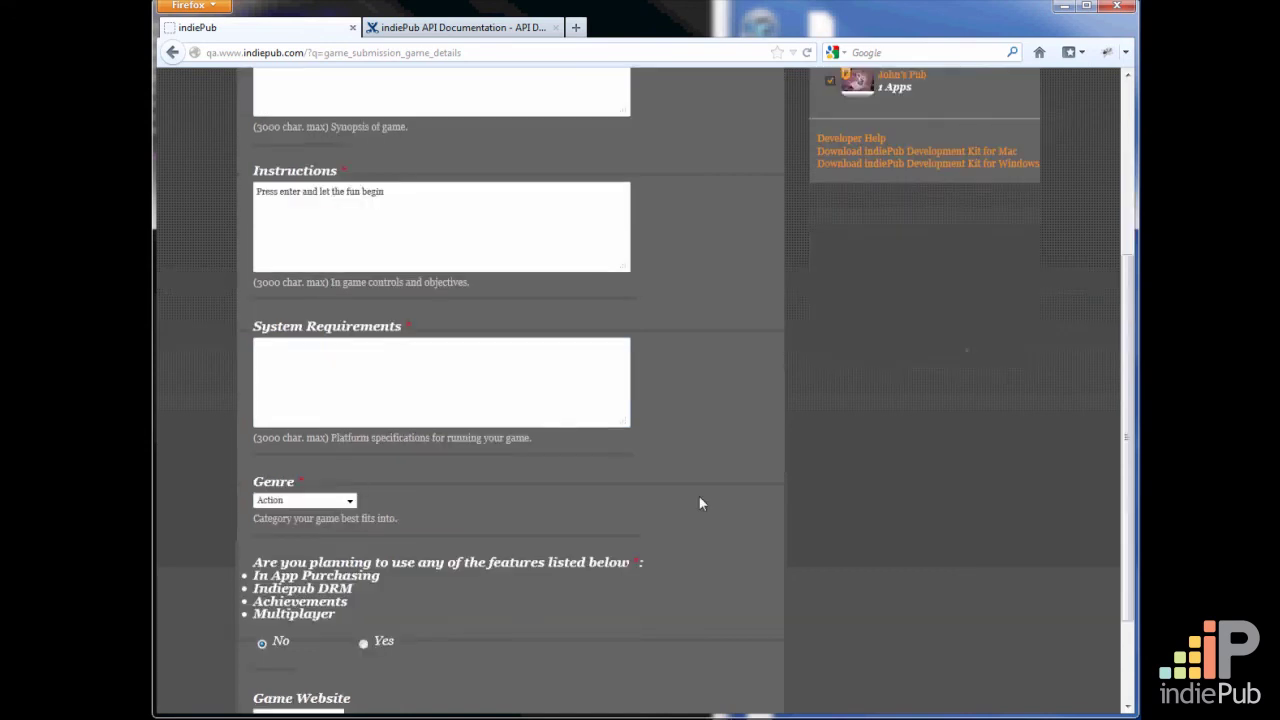
{"action": "left_click", "coordinate": [526, 387]}
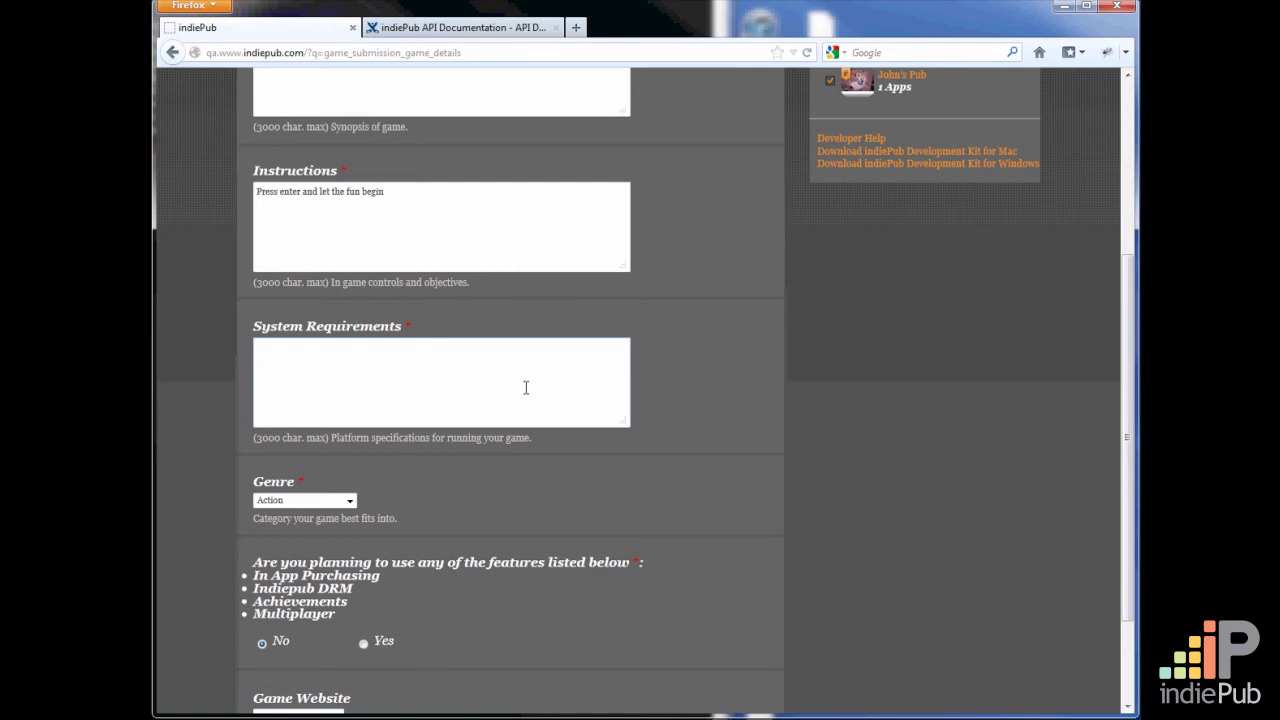
{"action": "type", "text": "Windows XP"}
{"action": "key", "text": "Return"}
{"action": "type", "text": "250Mb HD space"}
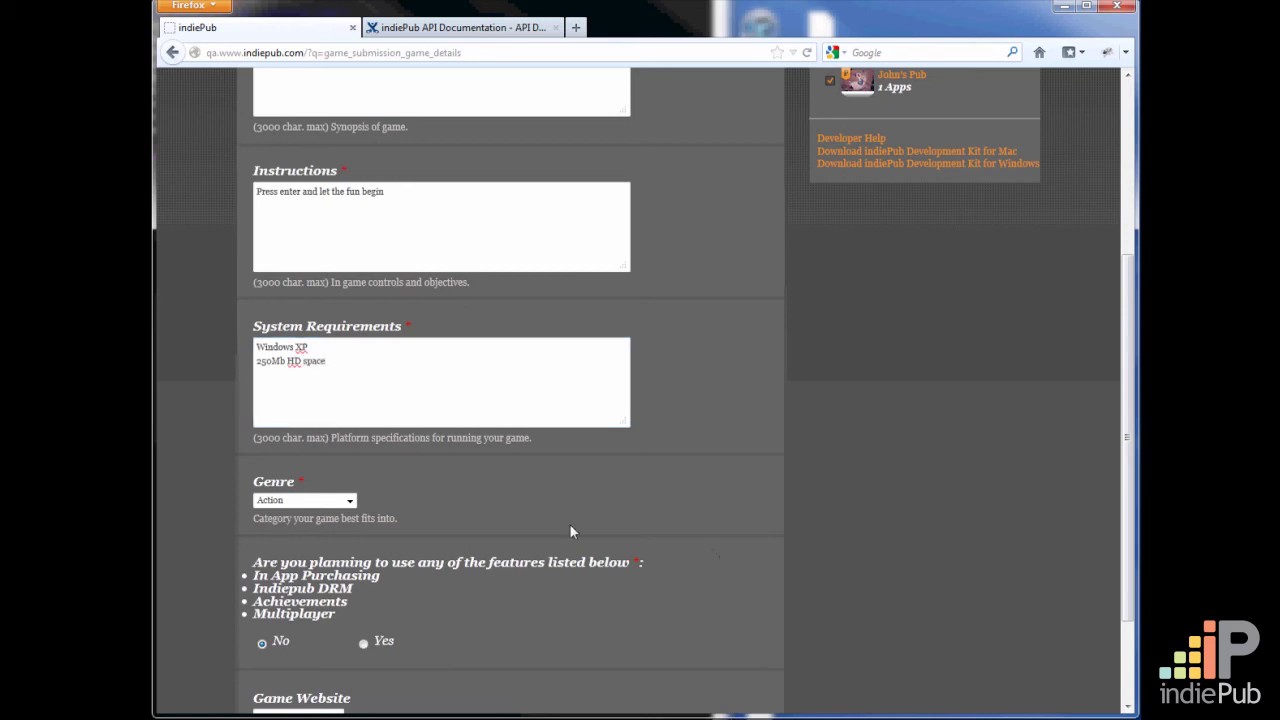
Set the genre to Shooter and answer the planned features question with No after trying Yes
{"action": "left_click", "coordinate": [349, 500]}
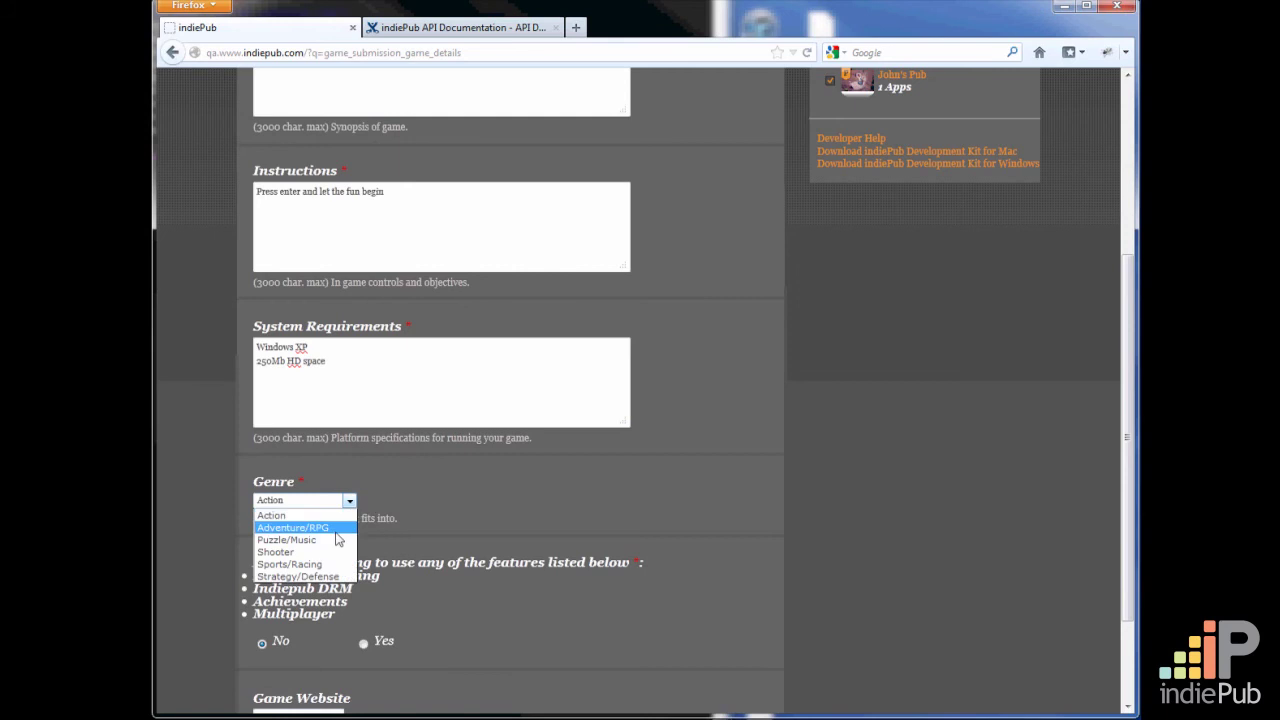
{"action": "left_click", "coordinate": [318, 552]}
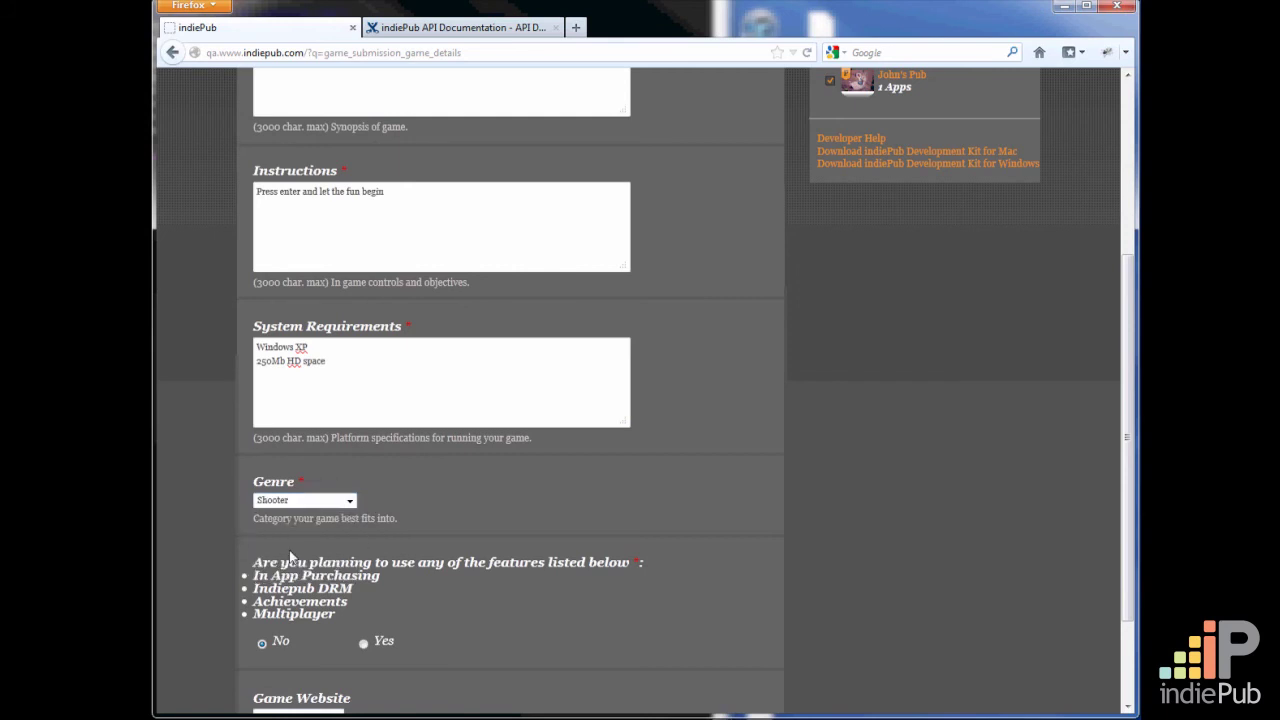
{"action": "scroll", "coordinate": [882, 476], "scroll_direction": "down", "scroll_amount": 2}
{"action": "scroll", "coordinate": [882, 476], "scroll_direction": "down", "scroll_amount": 1}
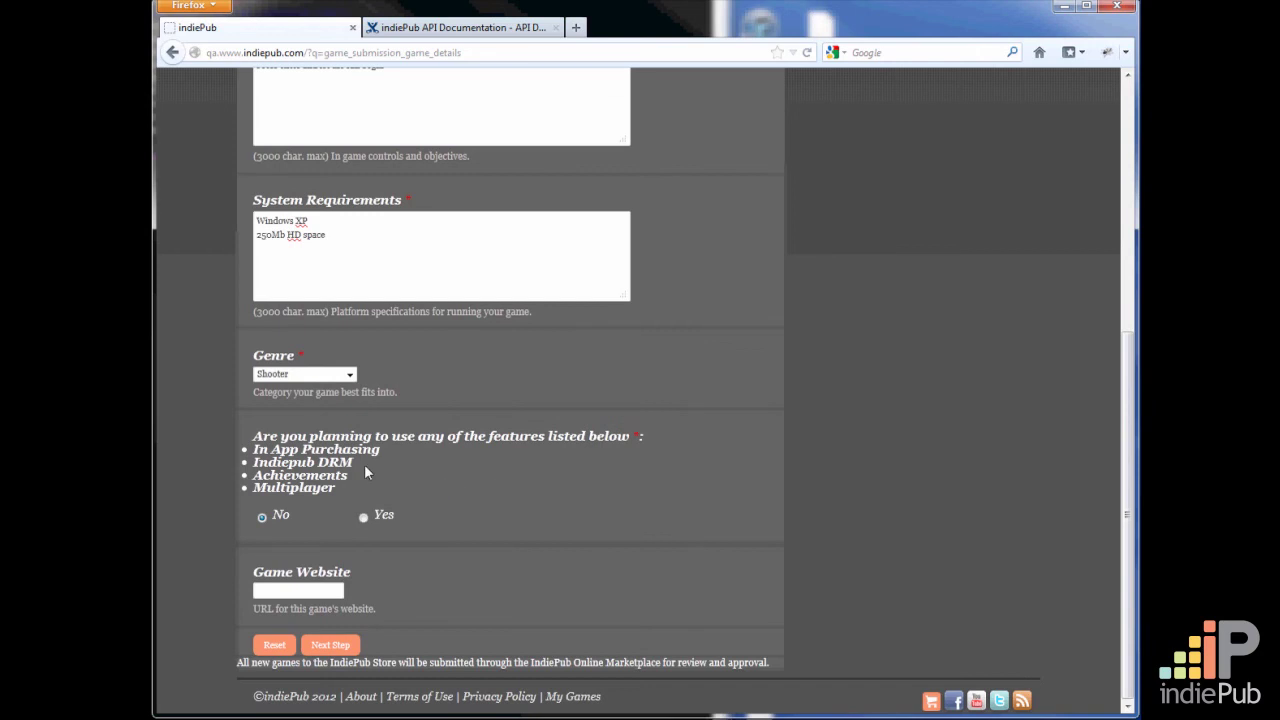
{"action": "left_click", "coordinate": [364, 518]}
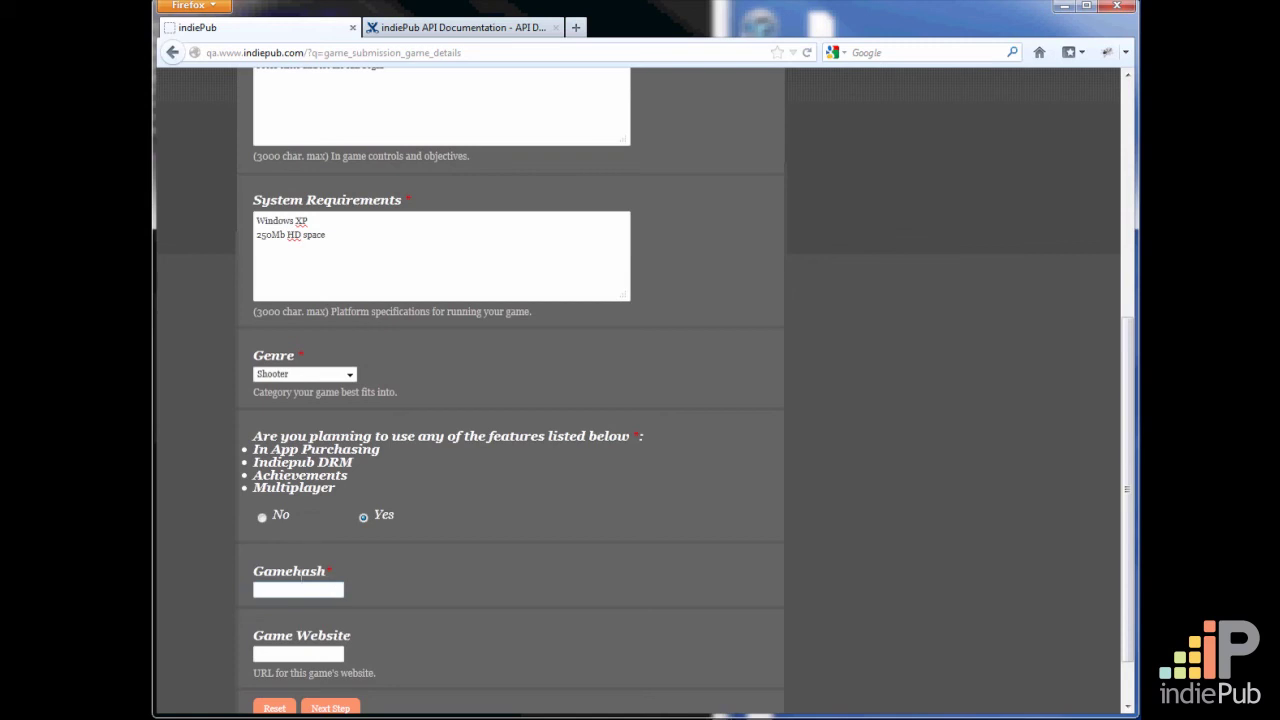
{"action": "left_click", "coordinate": [261, 518]}
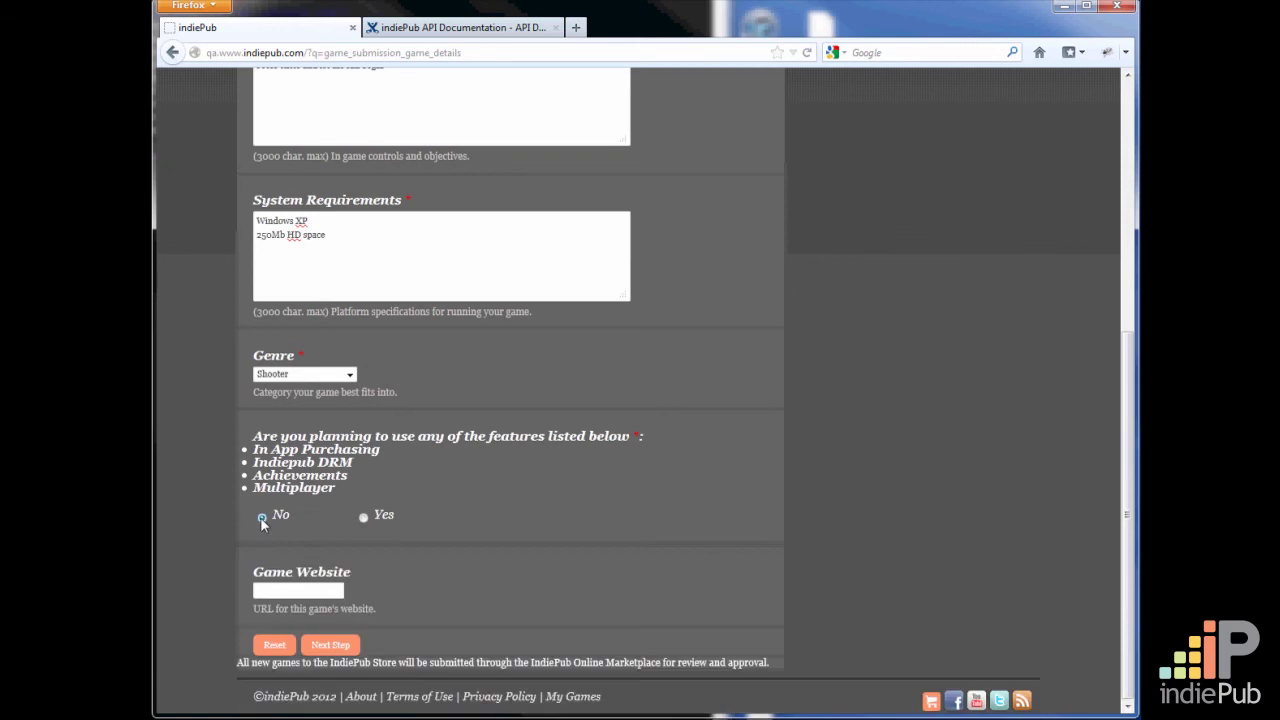
{"action": "left_click", "coordinate": [296, 590]}
{"action": "type", "text": "http"}
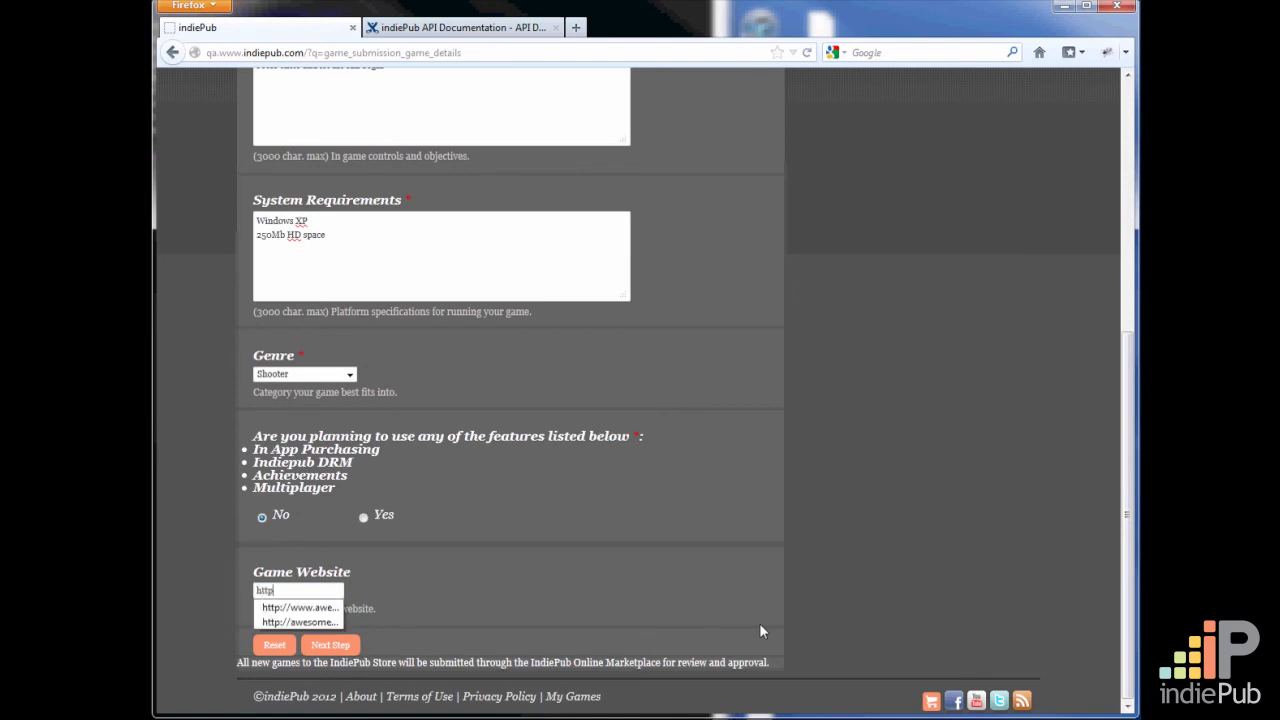
{"action": "type", "text": "://www"}
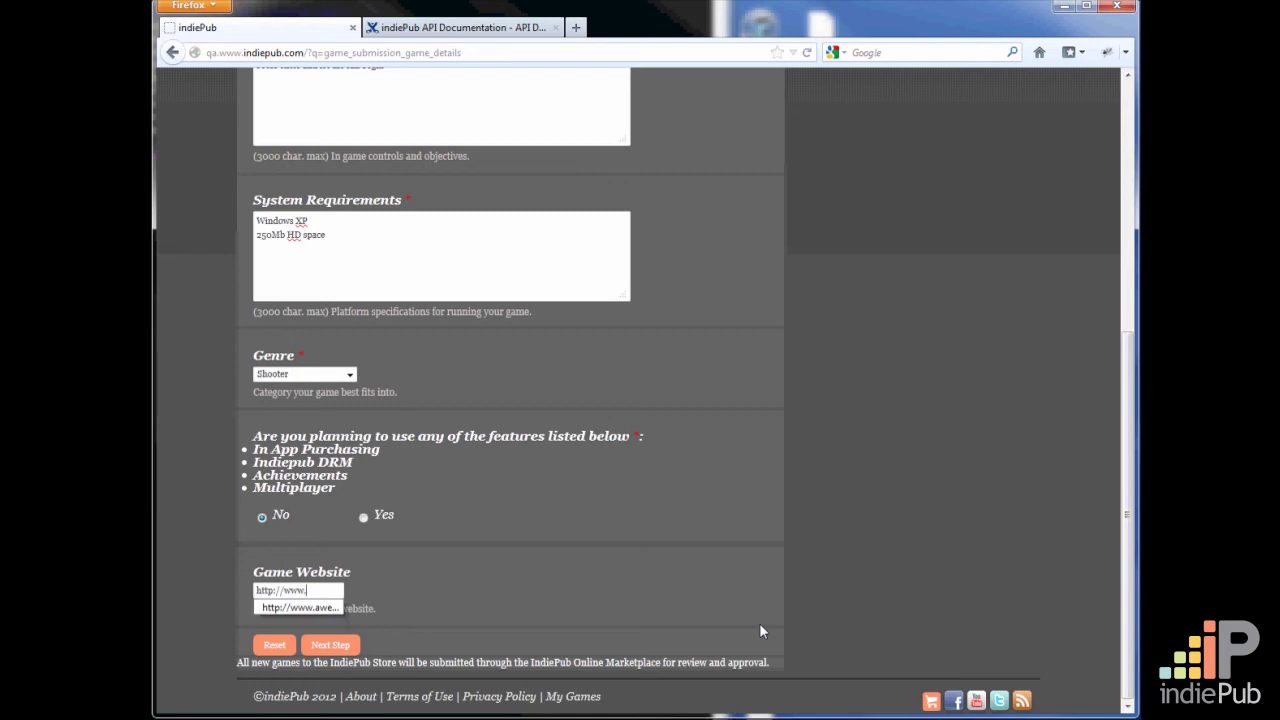
{"action": "type", "text": ".awesomene"}
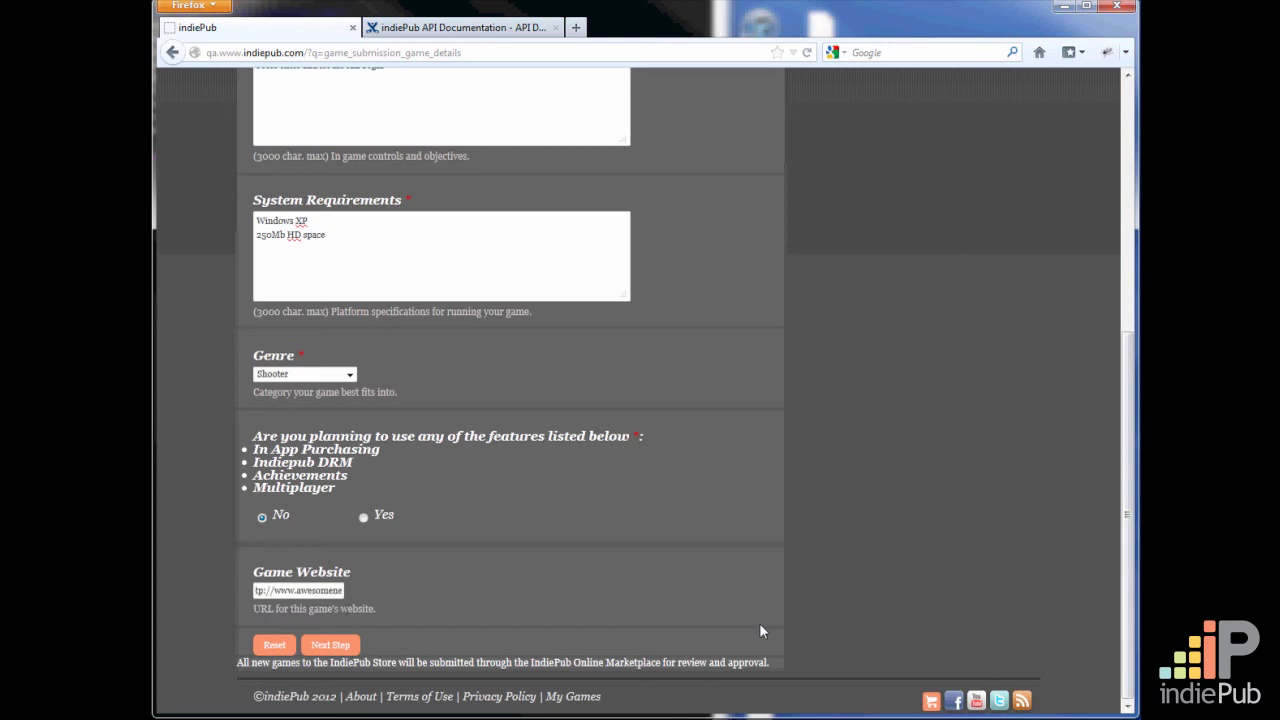
{"action": "type", "text": "ss.com"}
{"action": "left_click", "coordinate": [344, 648]}
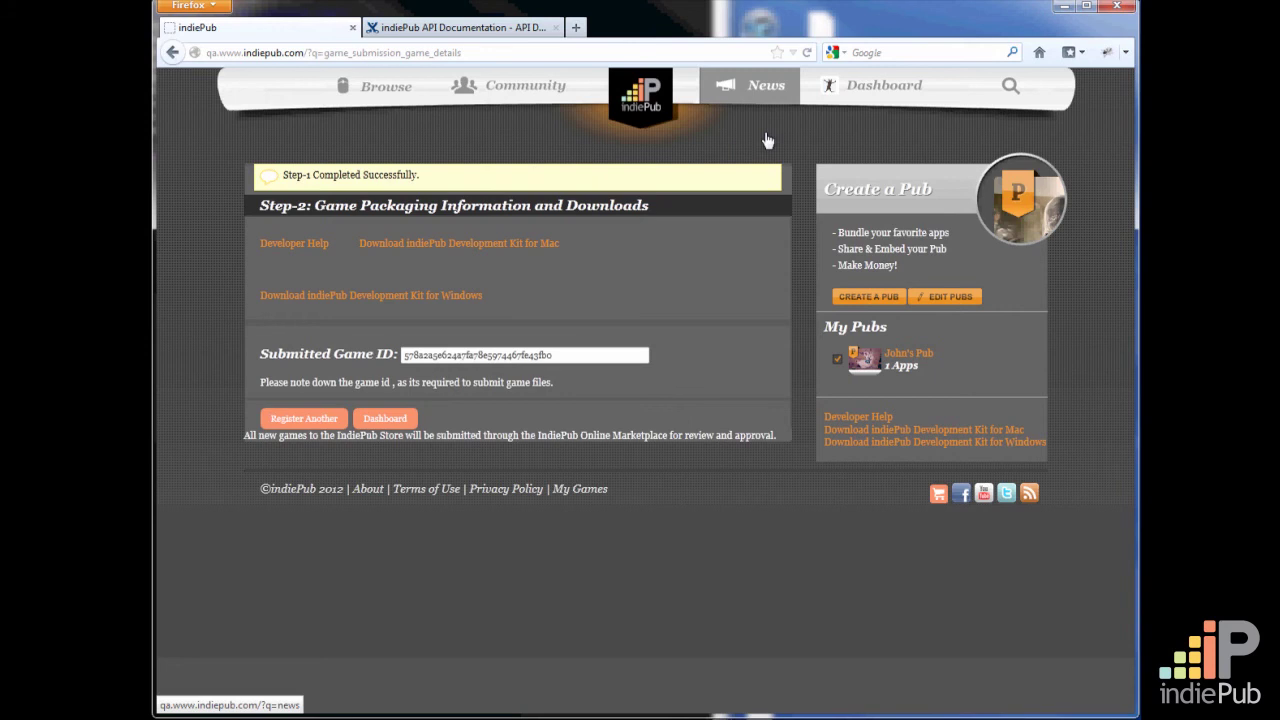
Select the submitted game ID for reference and open the Developer Help site
{"action": "double_click", "coordinate": [574, 355]}
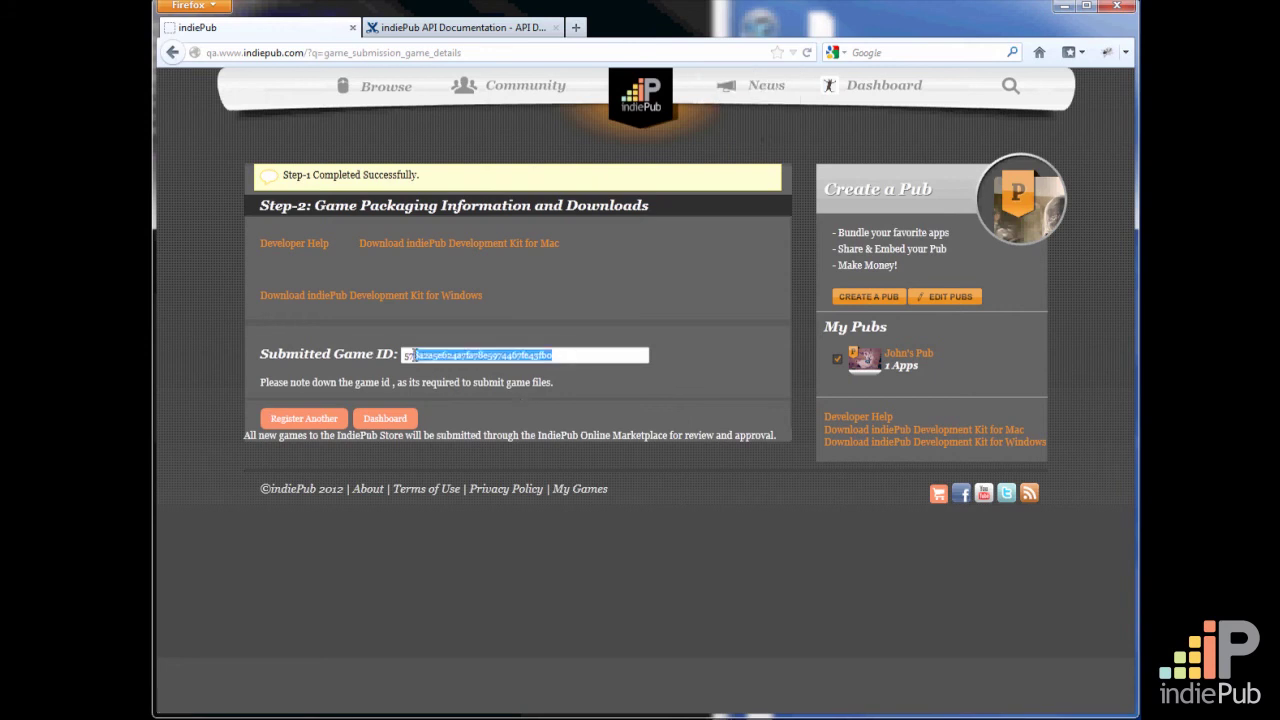
{"action": "left_click", "coordinate": [628, 355]}
{"action": "double_click", "coordinate": [517, 355]}
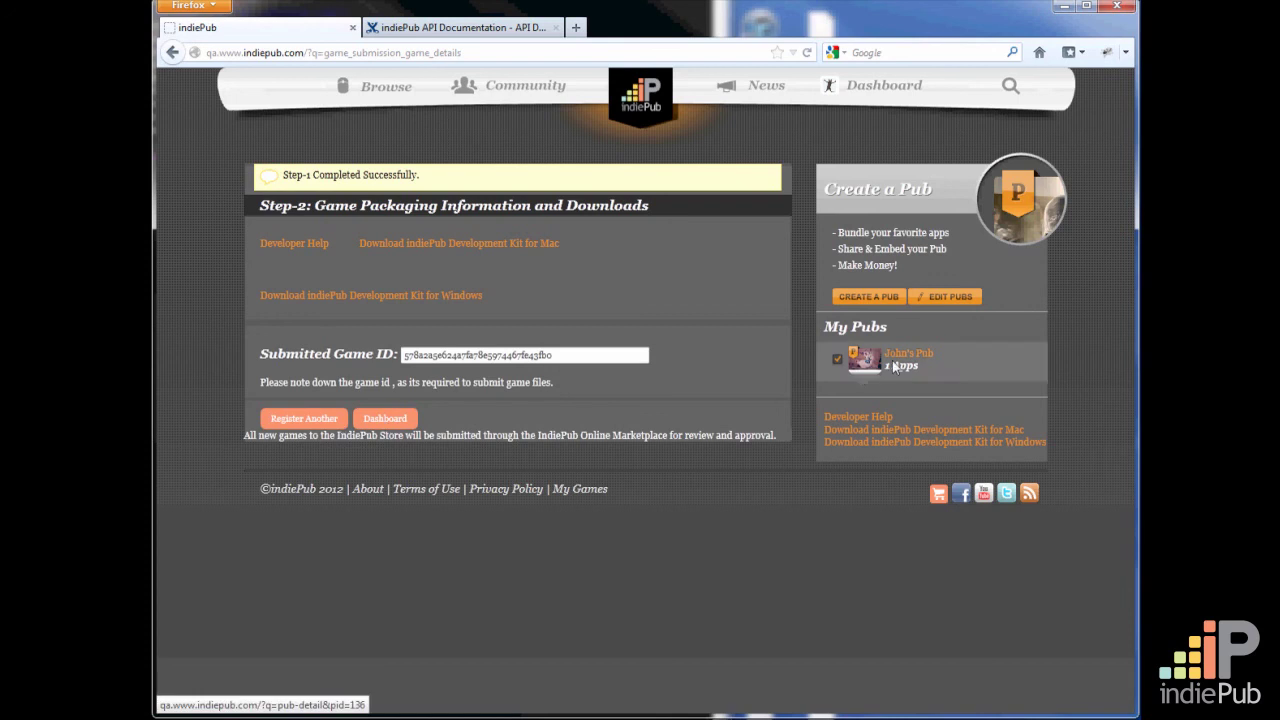
{"action": "left_click", "coordinate": [857, 420]}
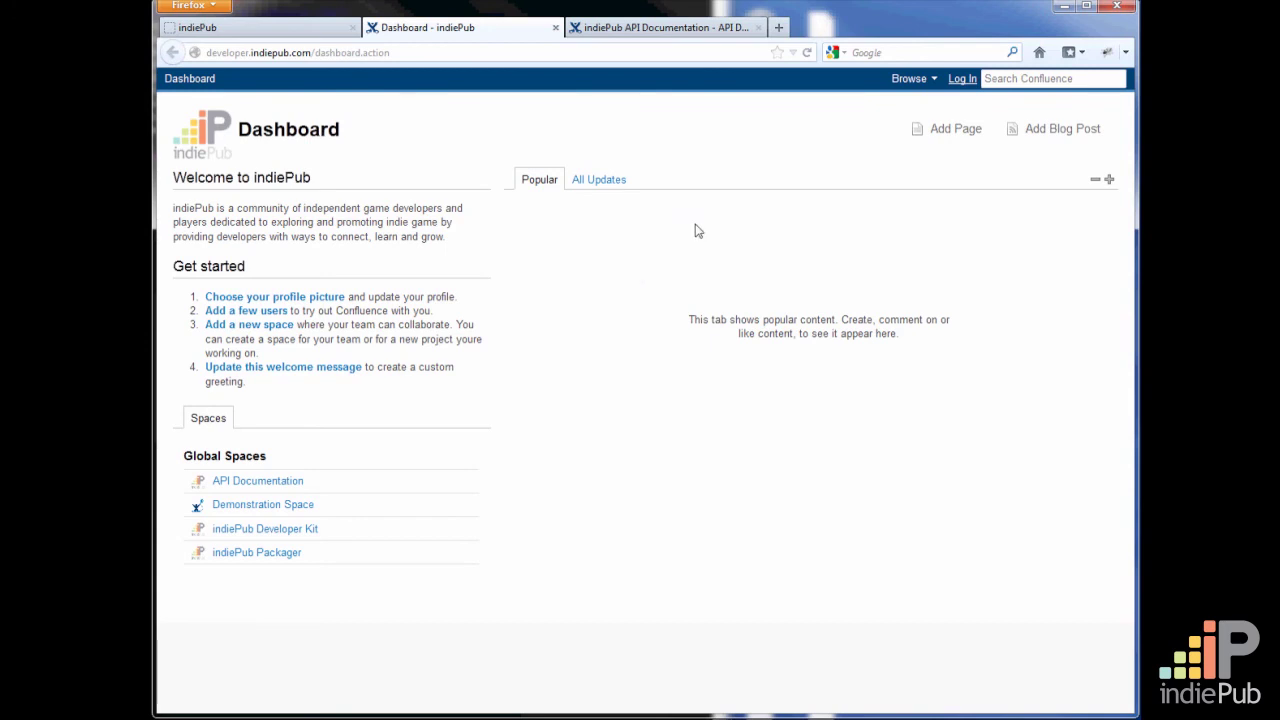
Return to the game submission page and download the indiePub Development Kit for Windows, saving the zip file
{"action": "left_click", "coordinate": [311, 30]}
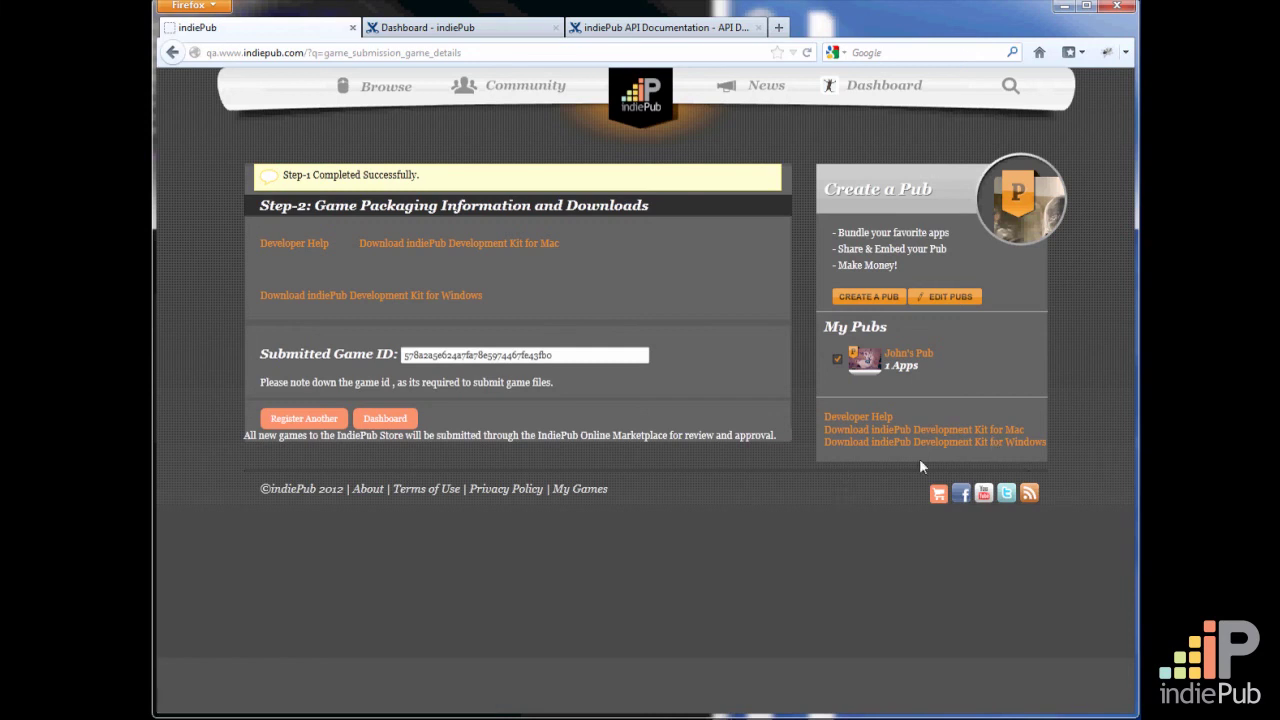
{"action": "left_click", "coordinate": [988, 443]}
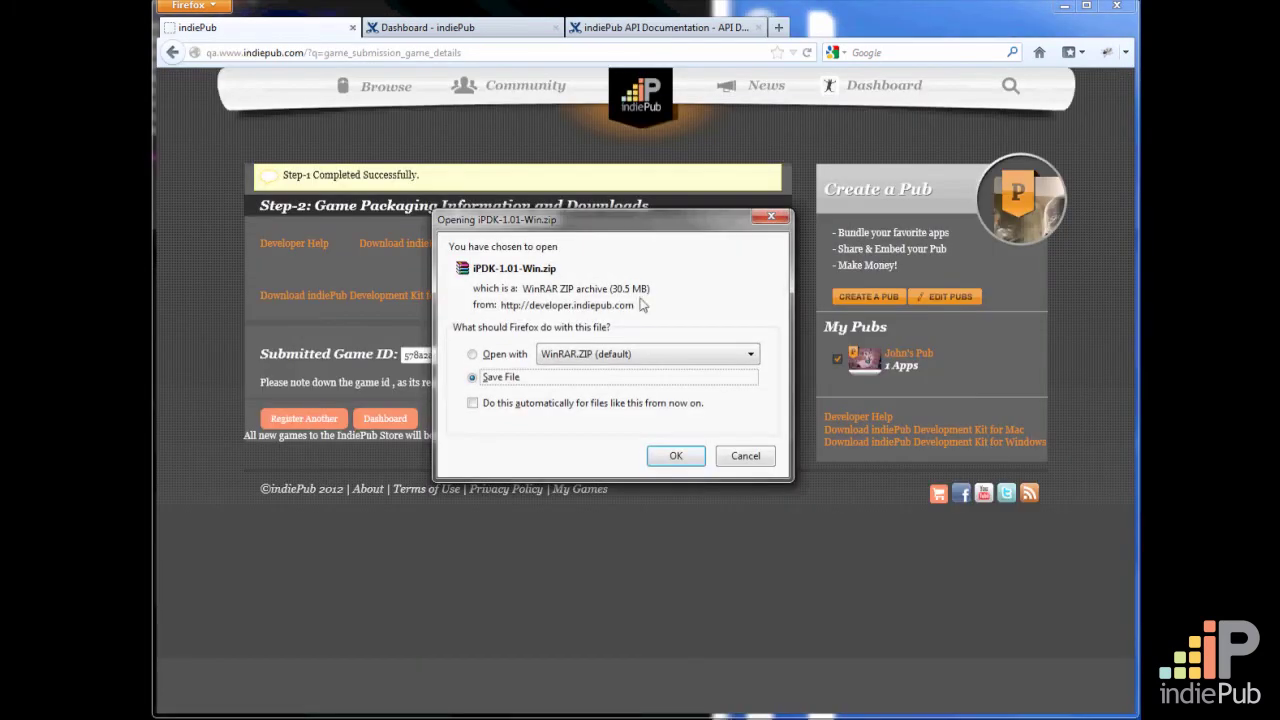
{"action": "left_click", "coordinate": [677, 456]}
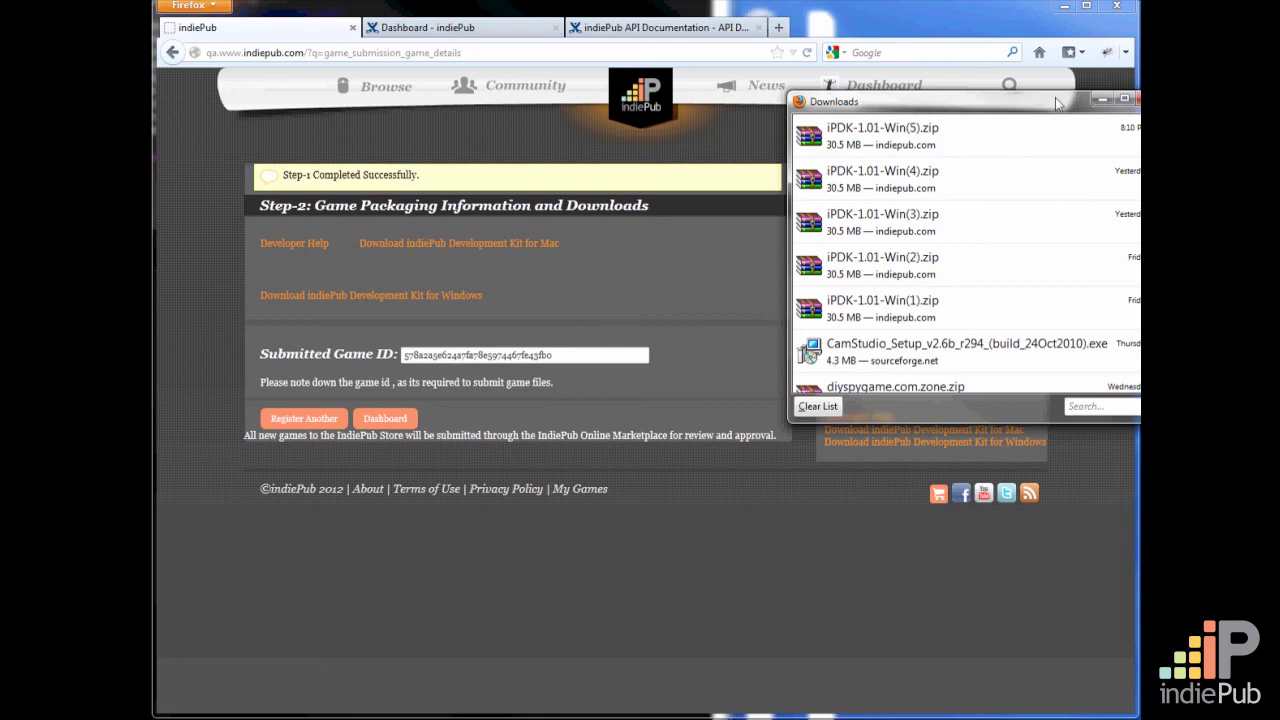
Open the newly downloaded iPDK-1.01-Win(5).zip in WinRAR and dismiss the licence reminder
{"action": "left_click_drag", "start_coordinate": [1060, 100], "coordinate": [975, 97]}
{"action": "left_click", "coordinate": [856, 142]}
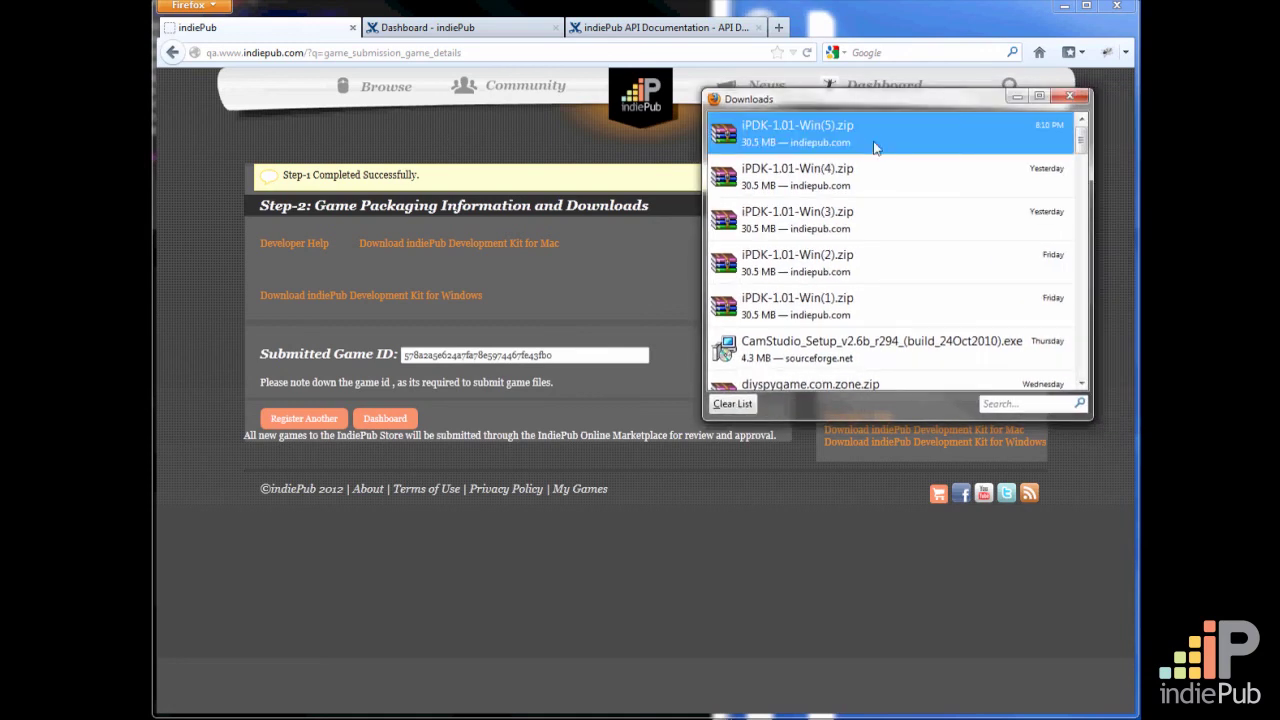
{"action": "double_click", "coordinate": [877, 140]}
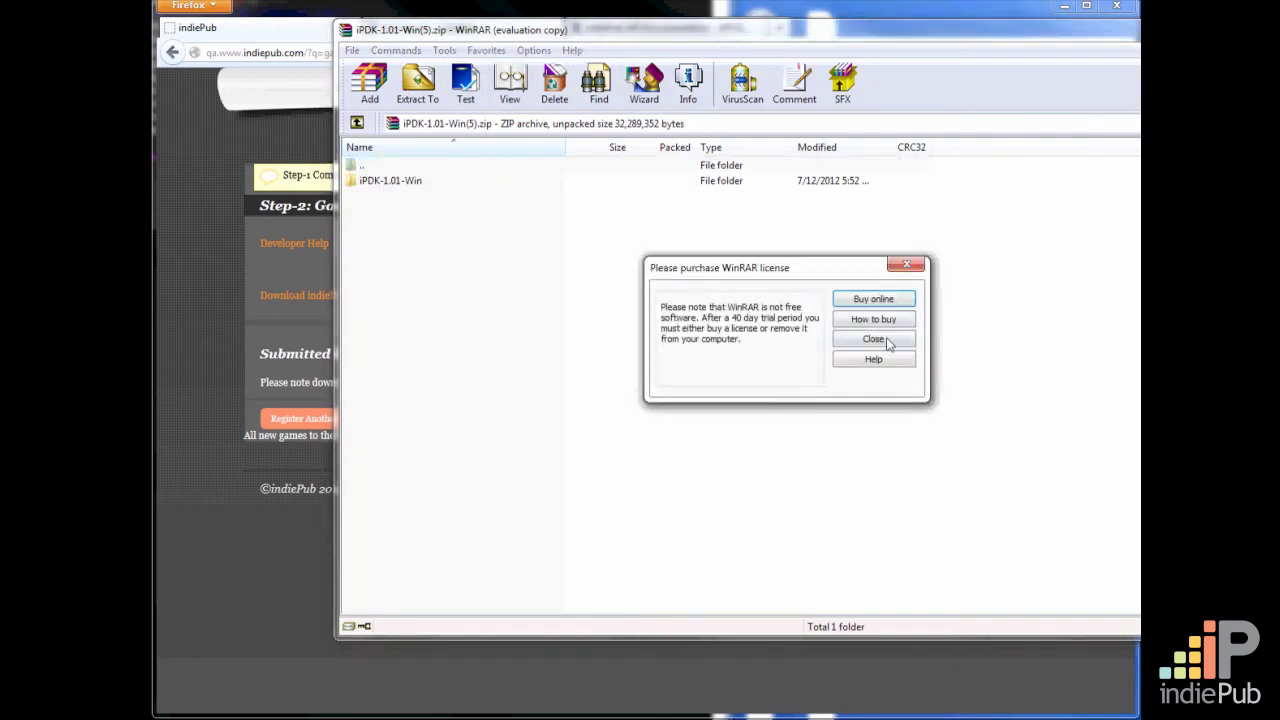
{"action": "left_click", "coordinate": [877, 337]}
{"action": "left_click", "coordinate": [647, 286]}
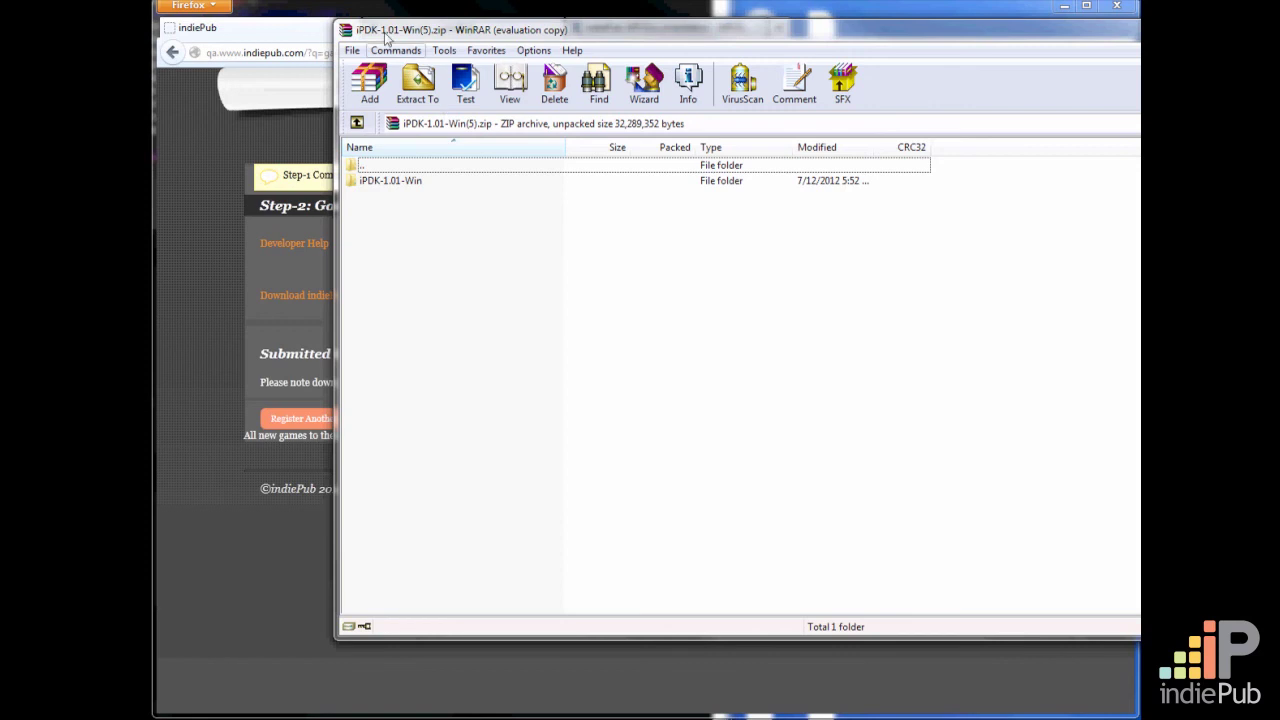
Extract the iPDK-1.01-Win folder to C:\Program Files, replacing all existing files, and close the archive and the downloads list
{"action": "left_click", "coordinate": [409, 184]}
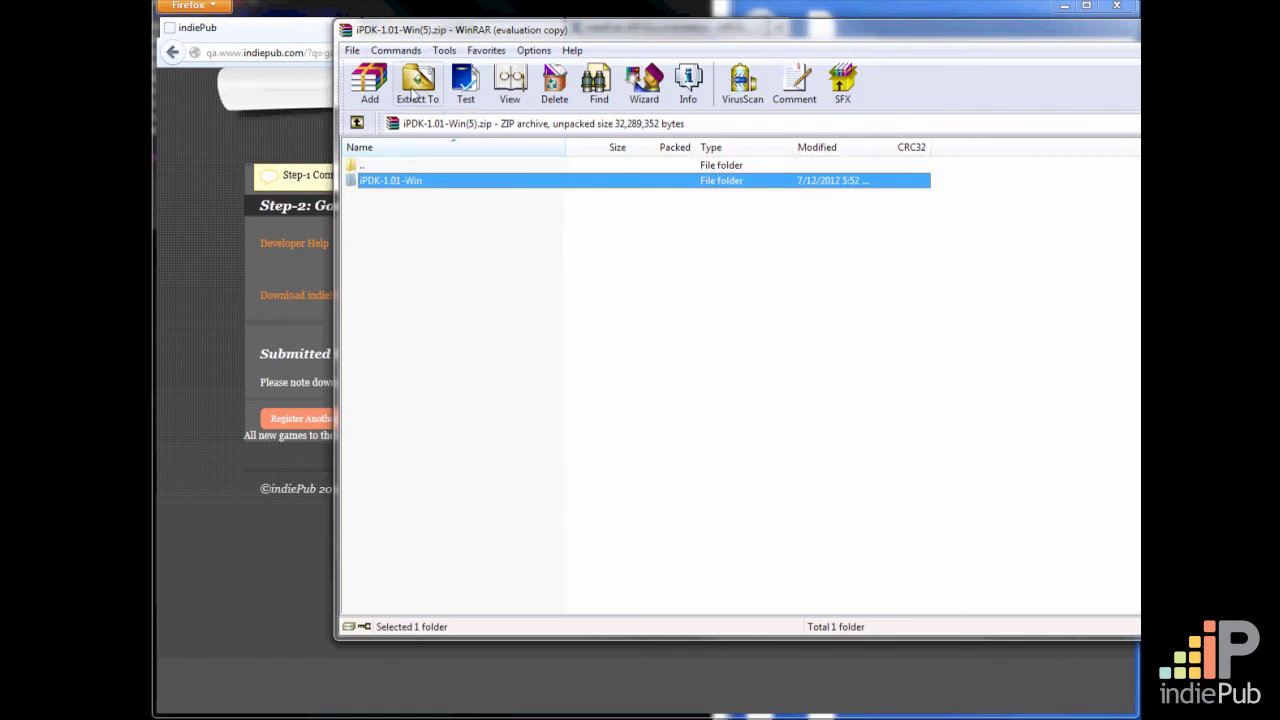
{"action": "left_click", "coordinate": [413, 92]}
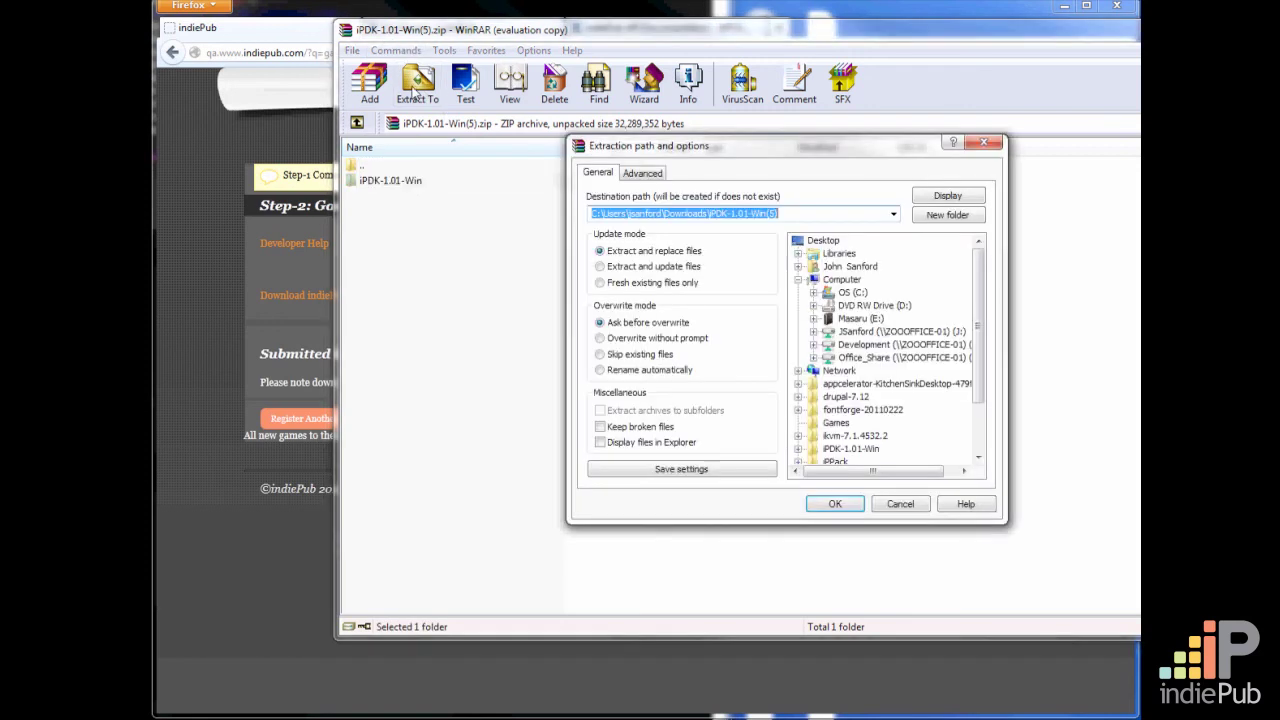
{"action": "left_click", "coordinate": [816, 294]}
{"action": "left_click", "coordinate": [870, 383]}
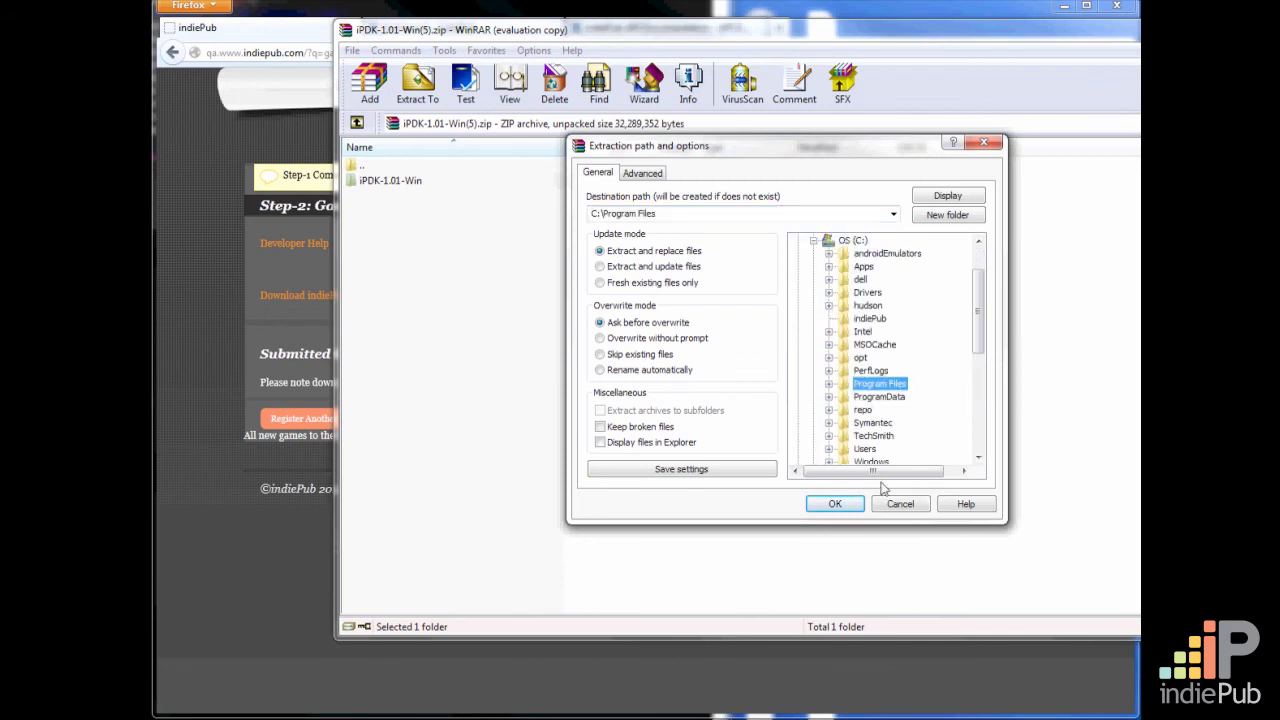
{"action": "left_click", "coordinate": [833, 503]}
{"action": "left_click", "coordinate": [757, 421]}
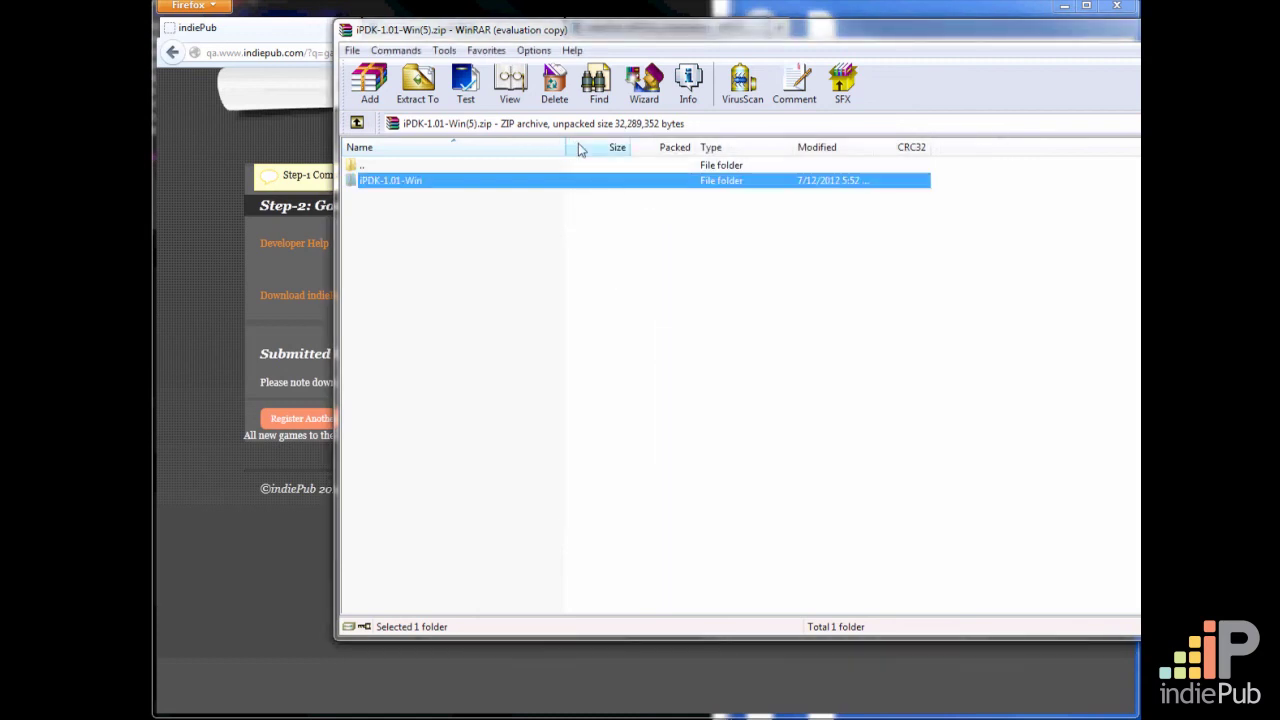
{"action": "key", "text": "alt+F4"}
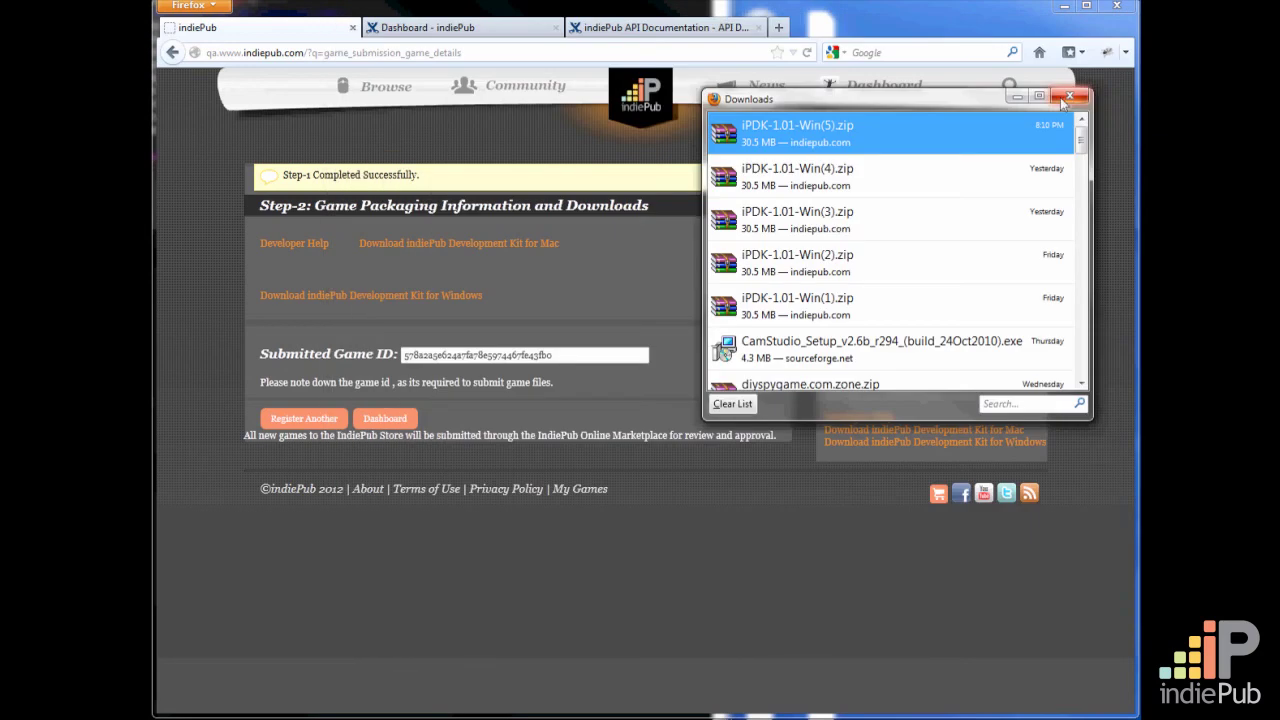
{"action": "left_click", "coordinate": [1069, 97]}
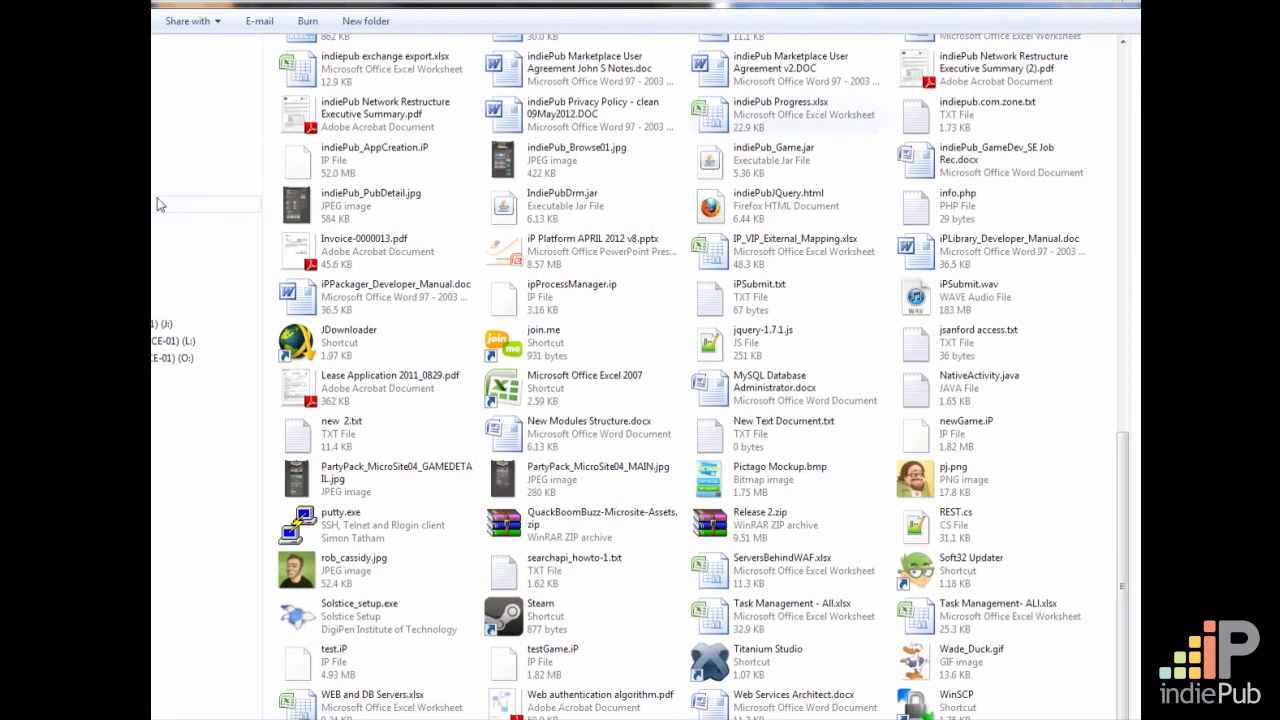
Browse to C:\Program Files\iPDK-1.01-Win in Windows Explorer and review its indiePub Developer.jar, com.indiePub.Library.jar and com.indiepub.example items
{"action": "left_click_drag", "start_coordinate": [1130, 1], "coordinate": [1005, 1]}
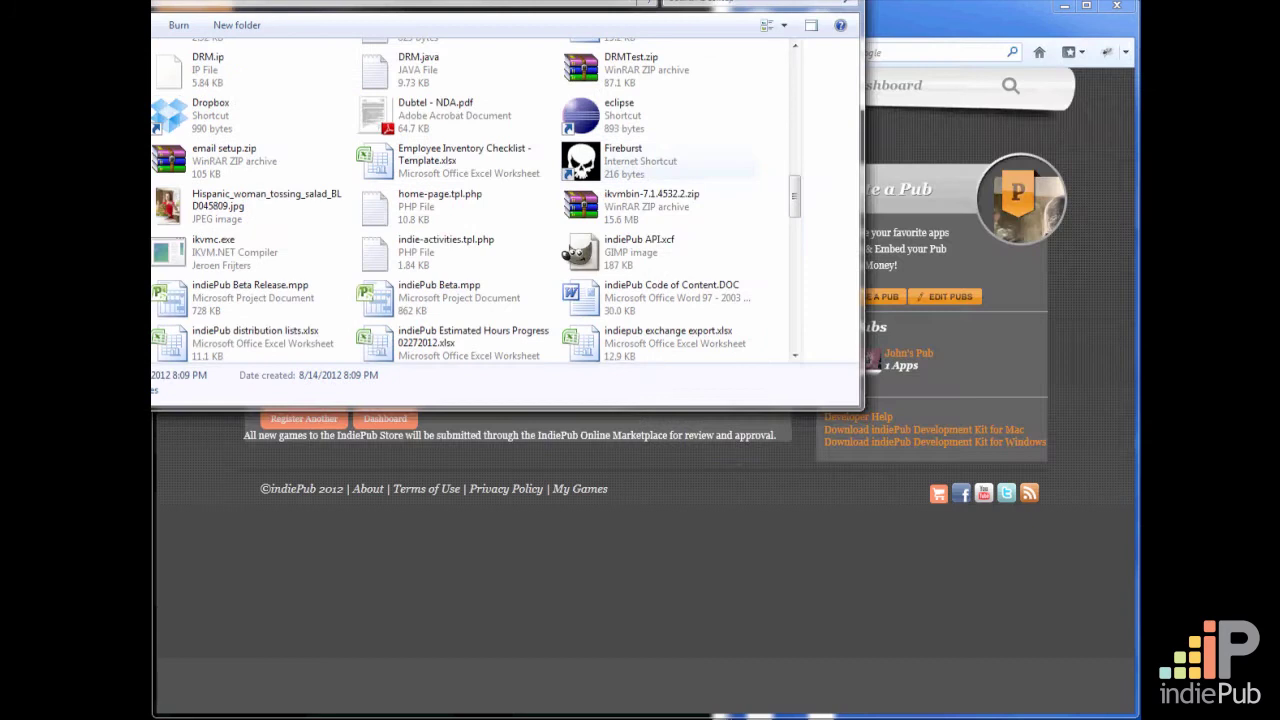
{"action": "left_click_drag", "start_coordinate": [456, 0], "coordinate": [725, 53]}
{"action": "left_click_drag", "start_coordinate": [388, 193], "coordinate": [403, 286]}
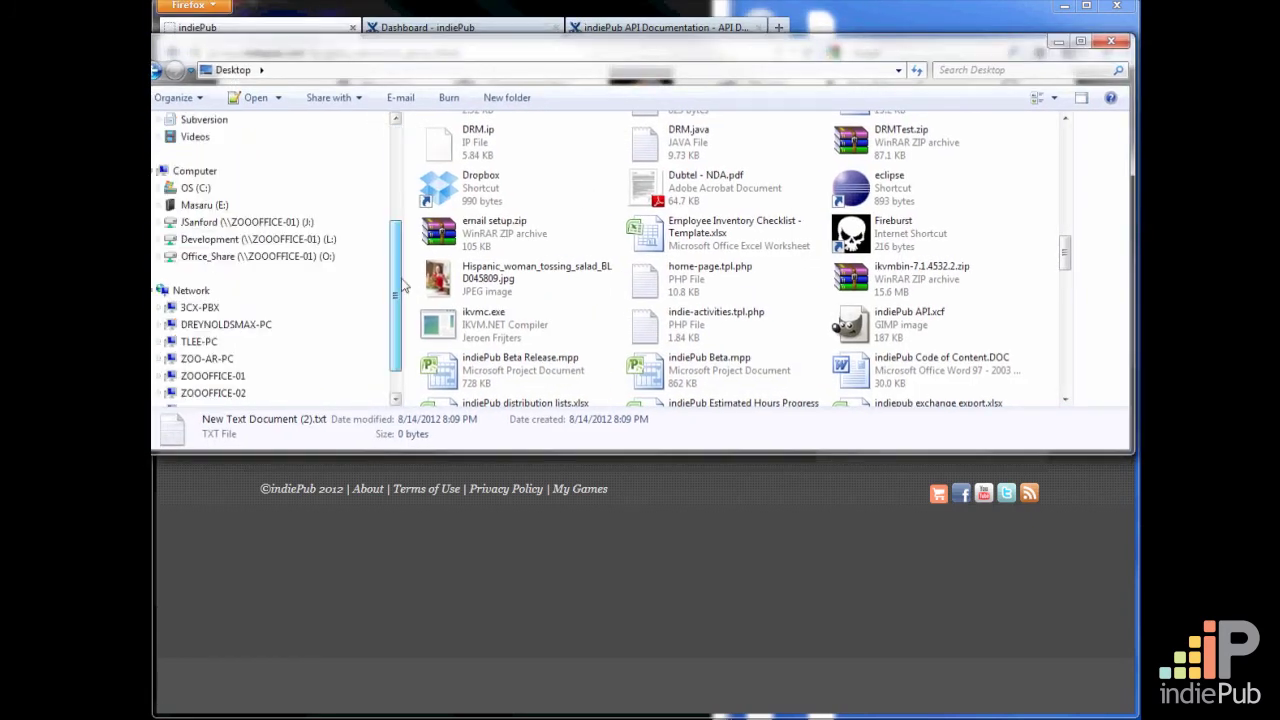
{"action": "left_click", "coordinate": [159, 188]}
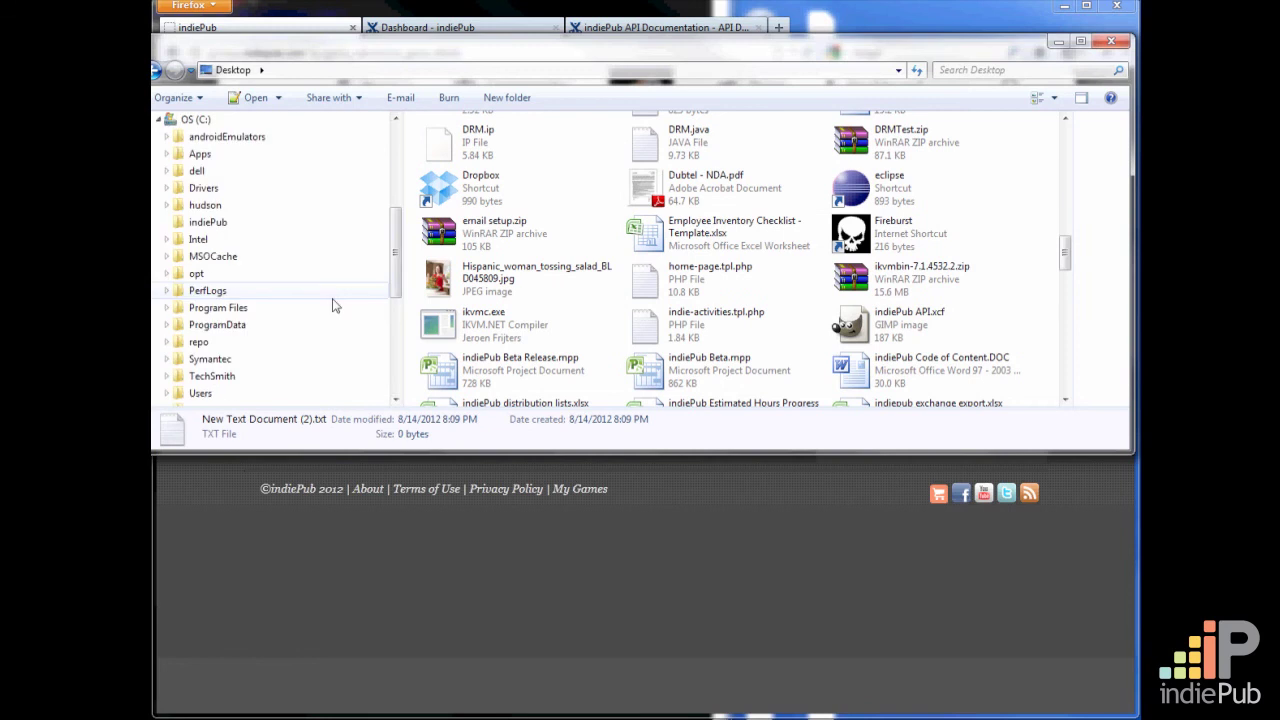
{"action": "left_click", "coordinate": [218, 307]}
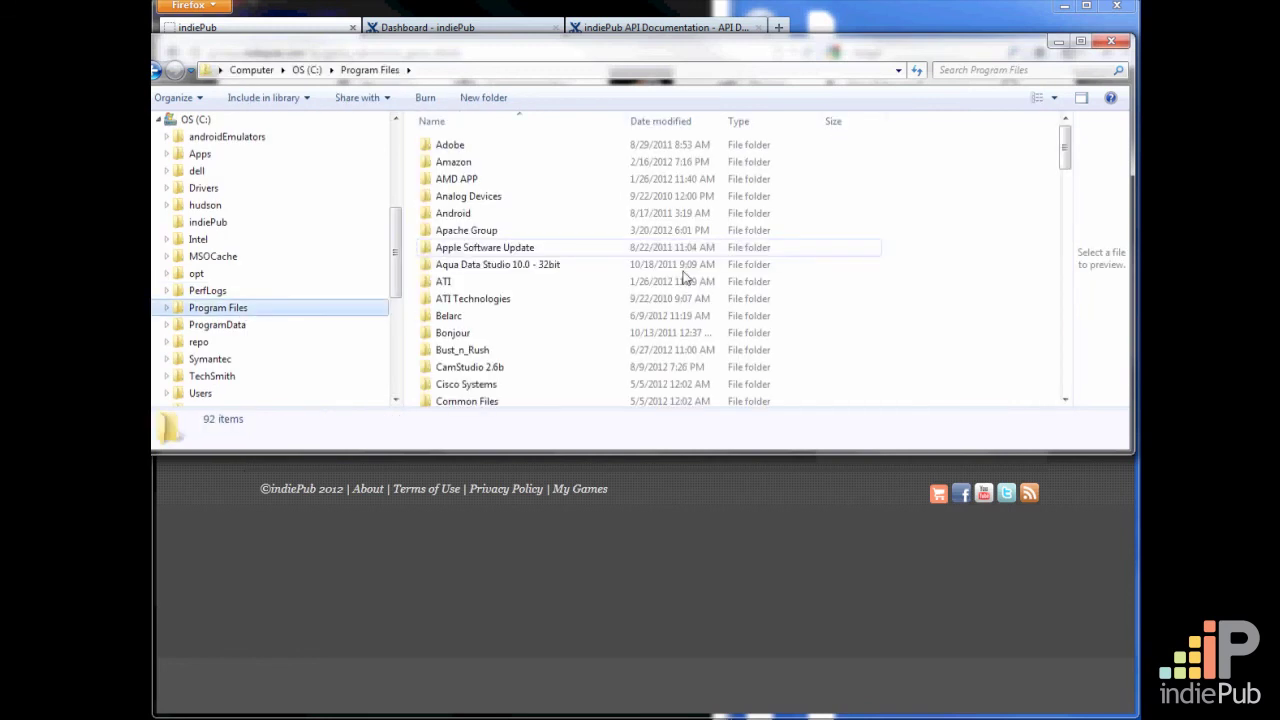
{"action": "left_click_drag", "start_coordinate": [1065, 150], "coordinate": [1073, 243]}
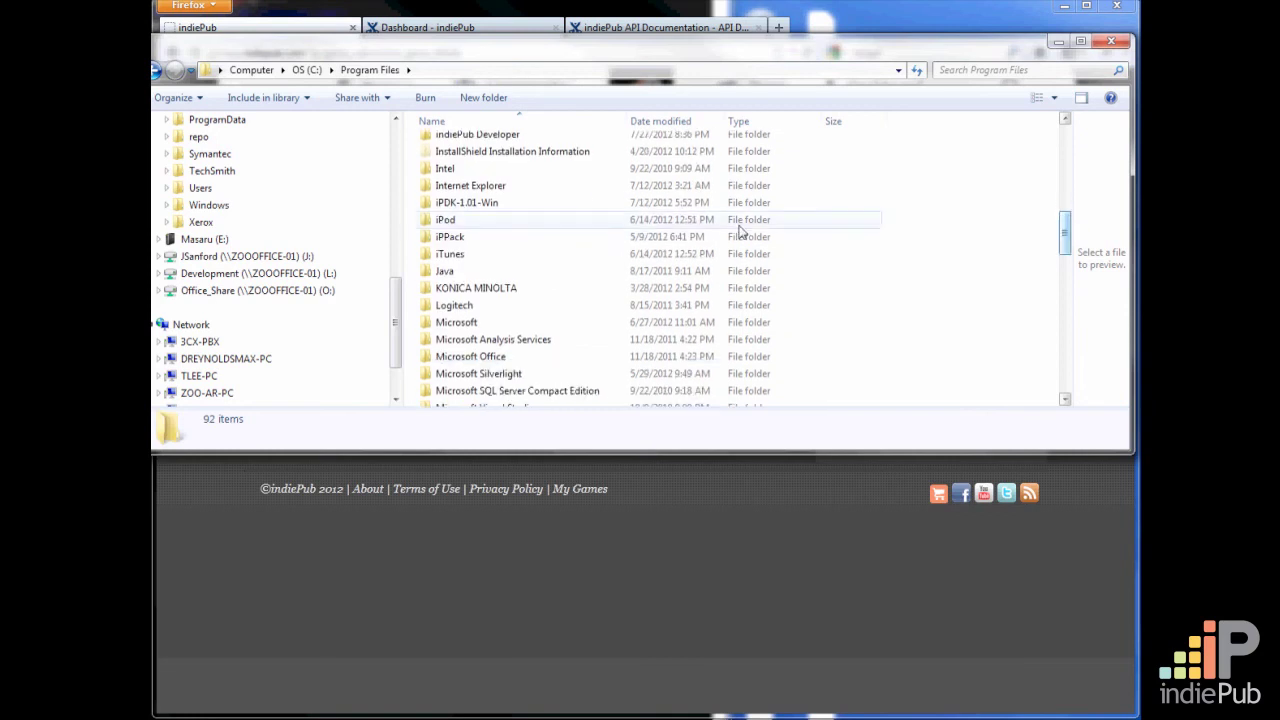
{"action": "left_click", "coordinate": [515, 203]}
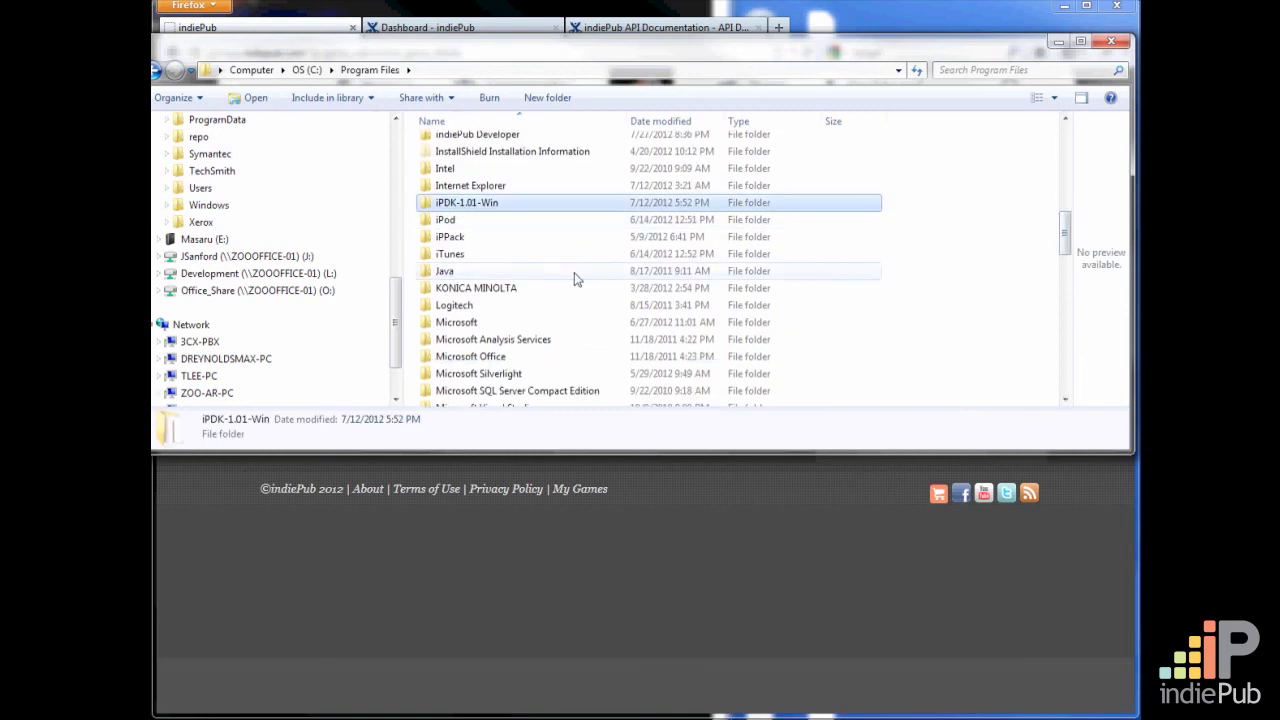
{"action": "double_click", "coordinate": [427, 204]}
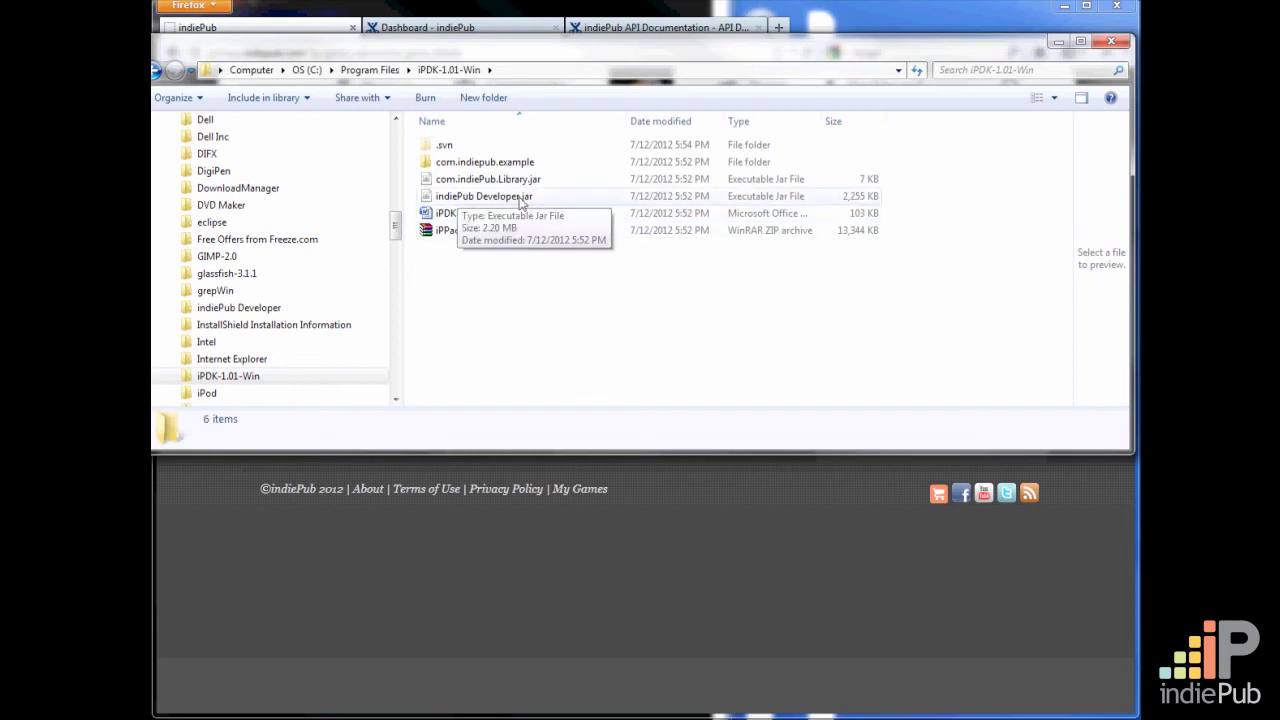
{"action": "left_click", "coordinate": [467, 198]}
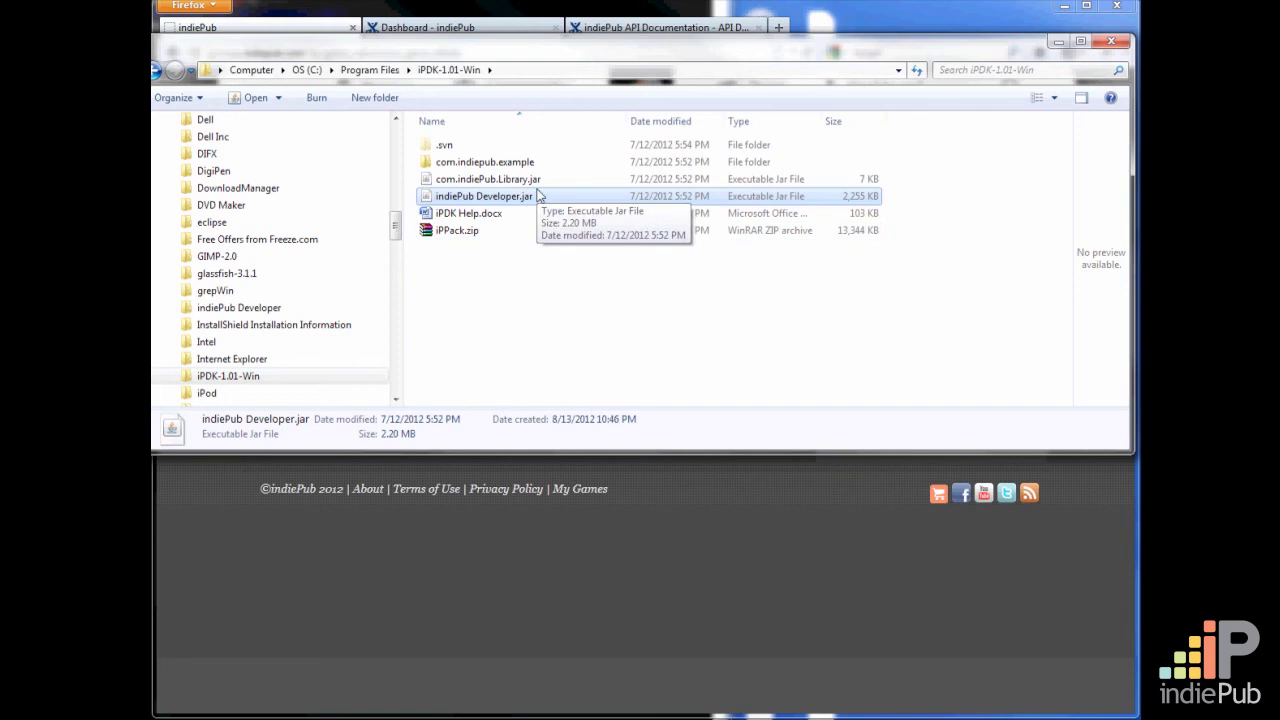
{"action": "left_click", "coordinate": [488, 182]}
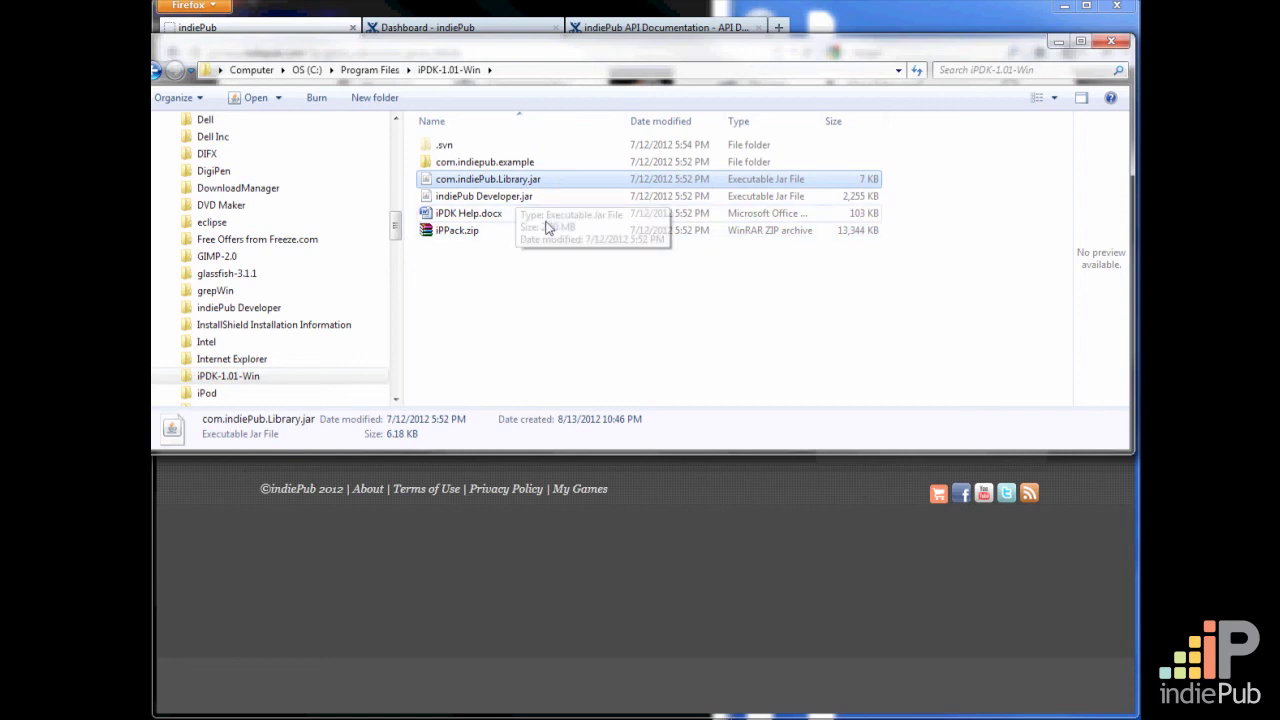
{"action": "left_click", "coordinate": [452, 166]}
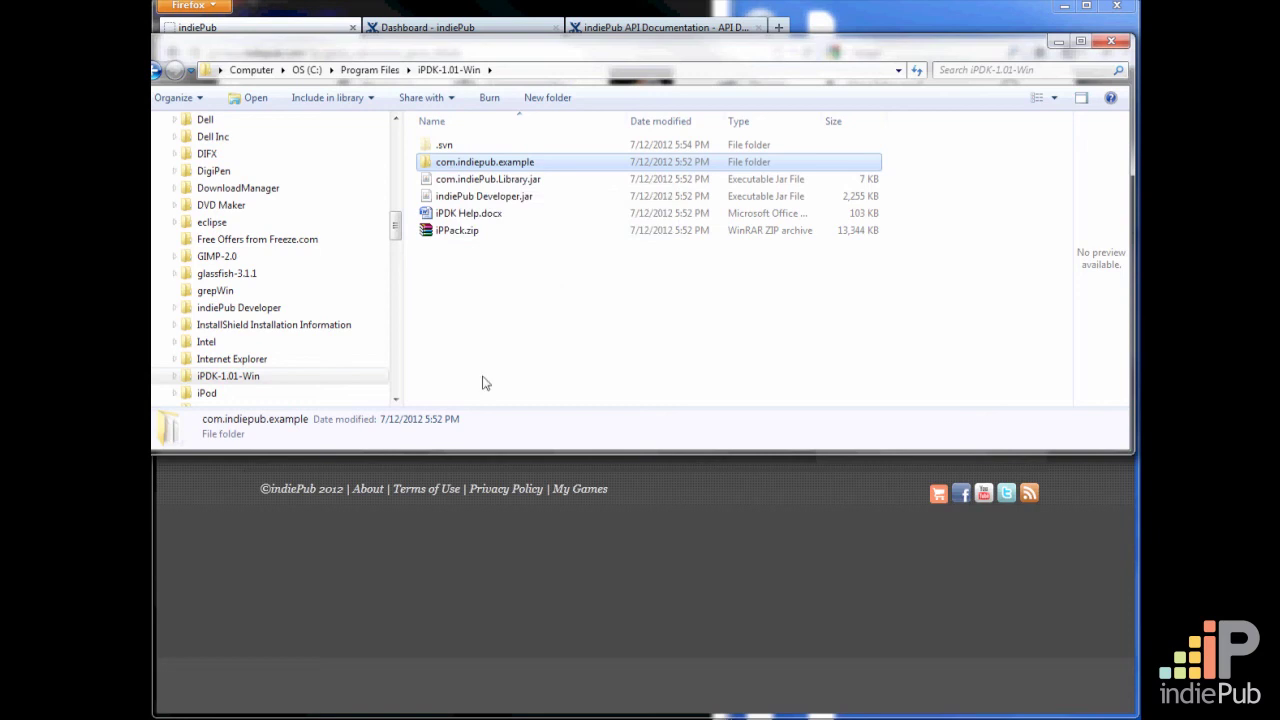
Open iPPack.zip from the development kit folder in WinRAR and dismiss the licence reminder
{"action": "left_click", "coordinate": [507, 233]}
{"action": "left_click", "coordinate": [457, 231]}
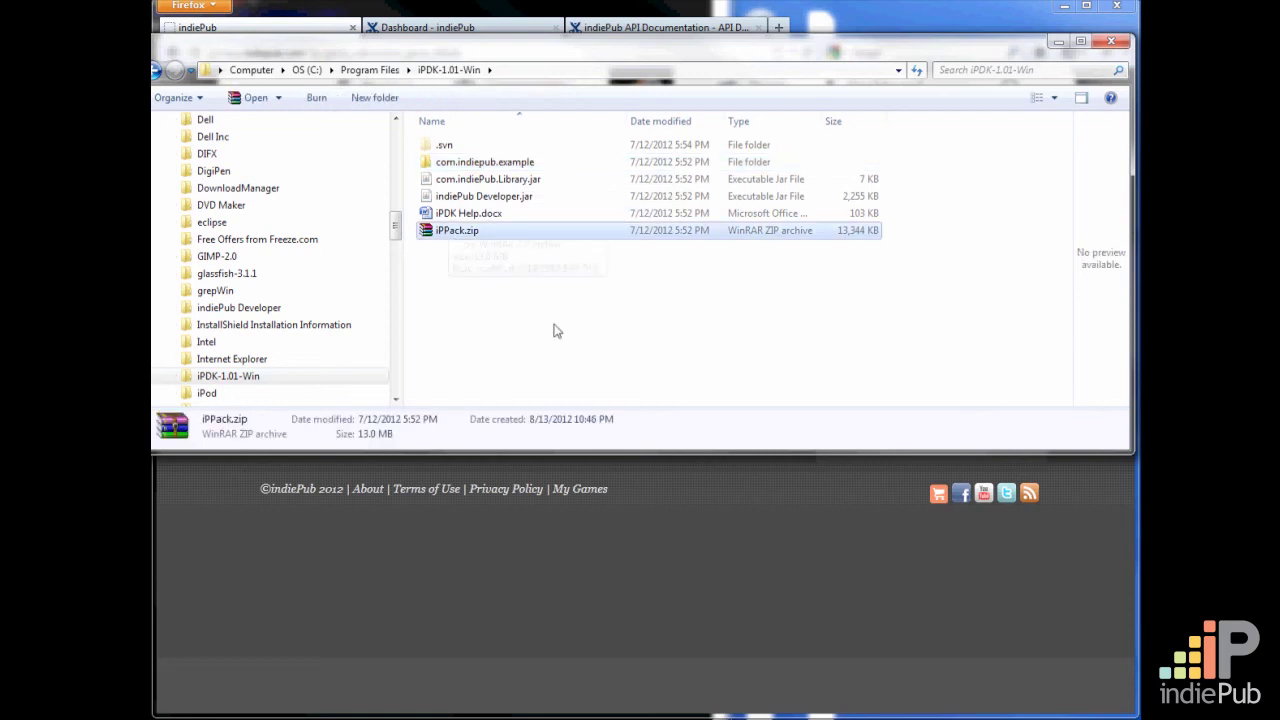
{"action": "double_click", "coordinate": [426, 231]}
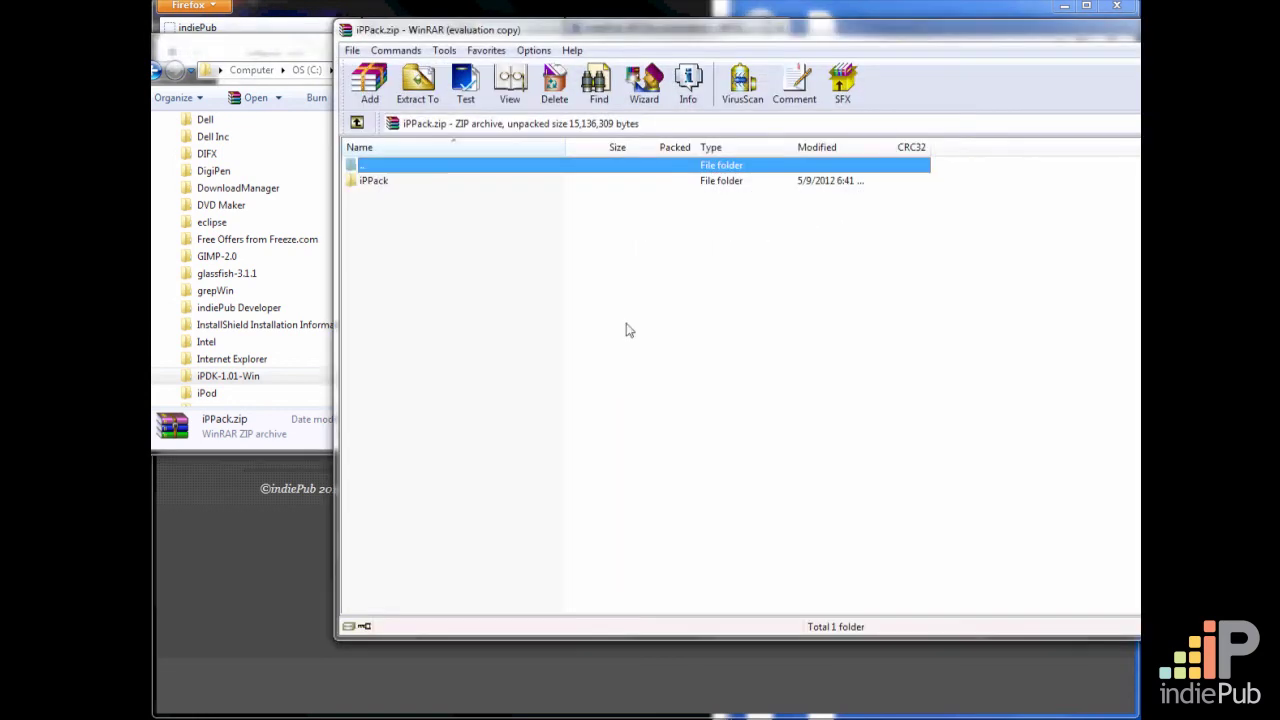
{"action": "left_click", "coordinate": [869, 338]}
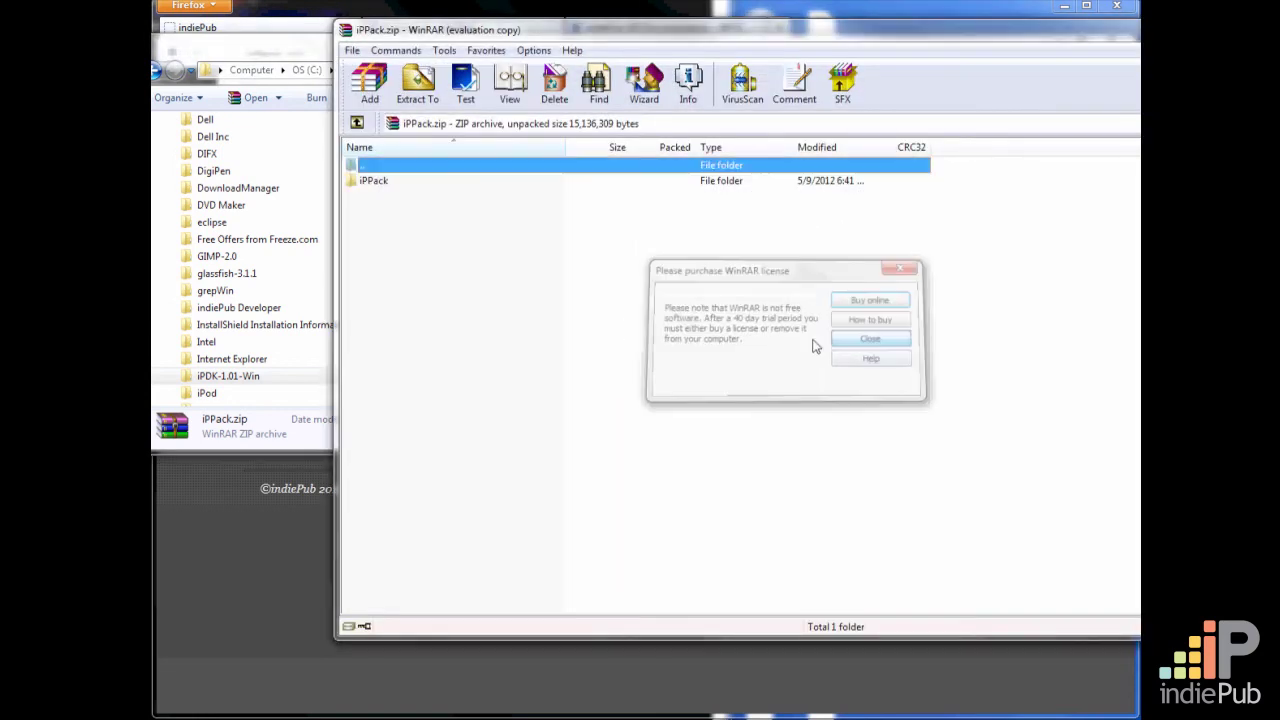
Extract the iPPack folder to C:\Program Files, replacing all existing files, and close the archive
{"action": "left_click", "coordinate": [400, 181]}
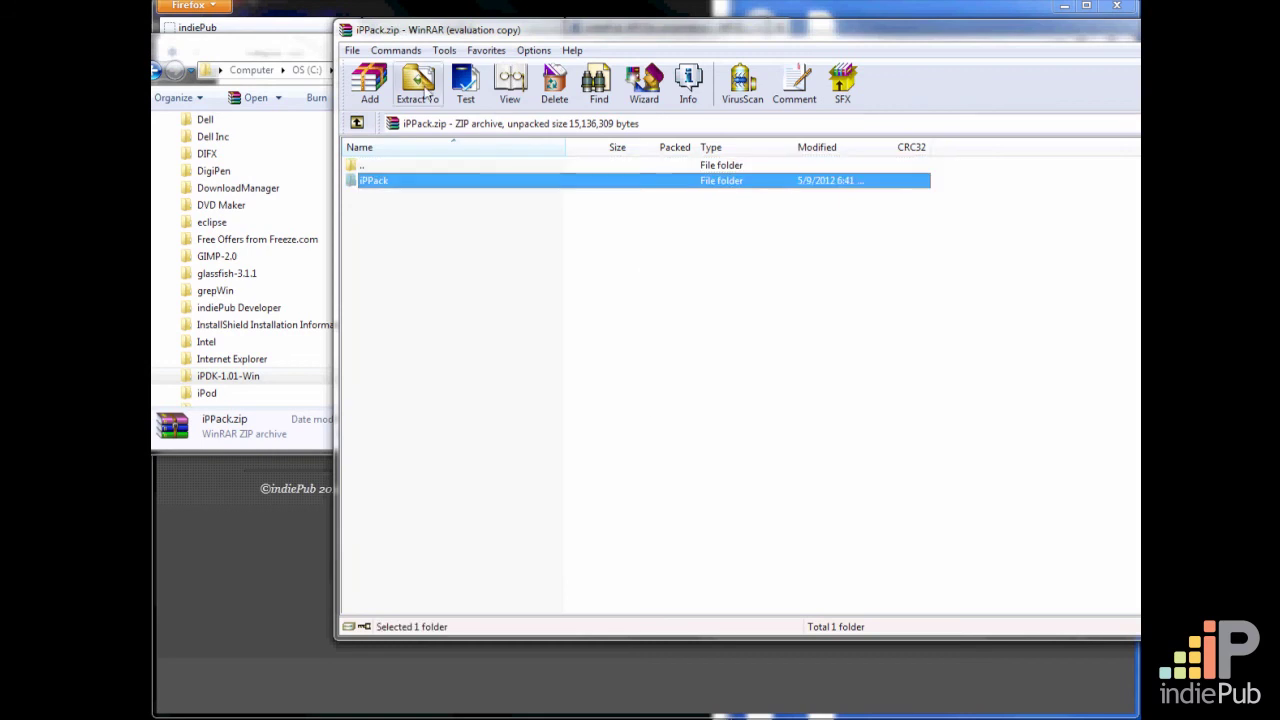
{"action": "left_click", "coordinate": [417, 85]}
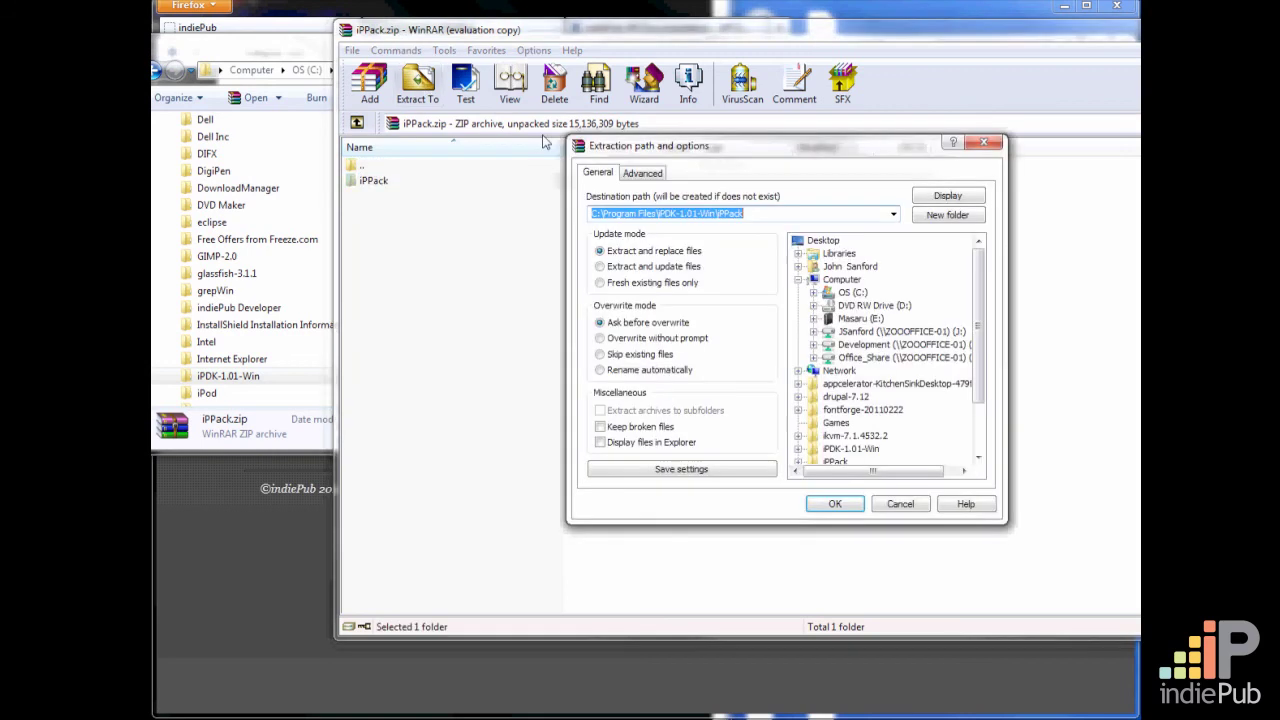
{"action": "left_click", "coordinate": [815, 294]}
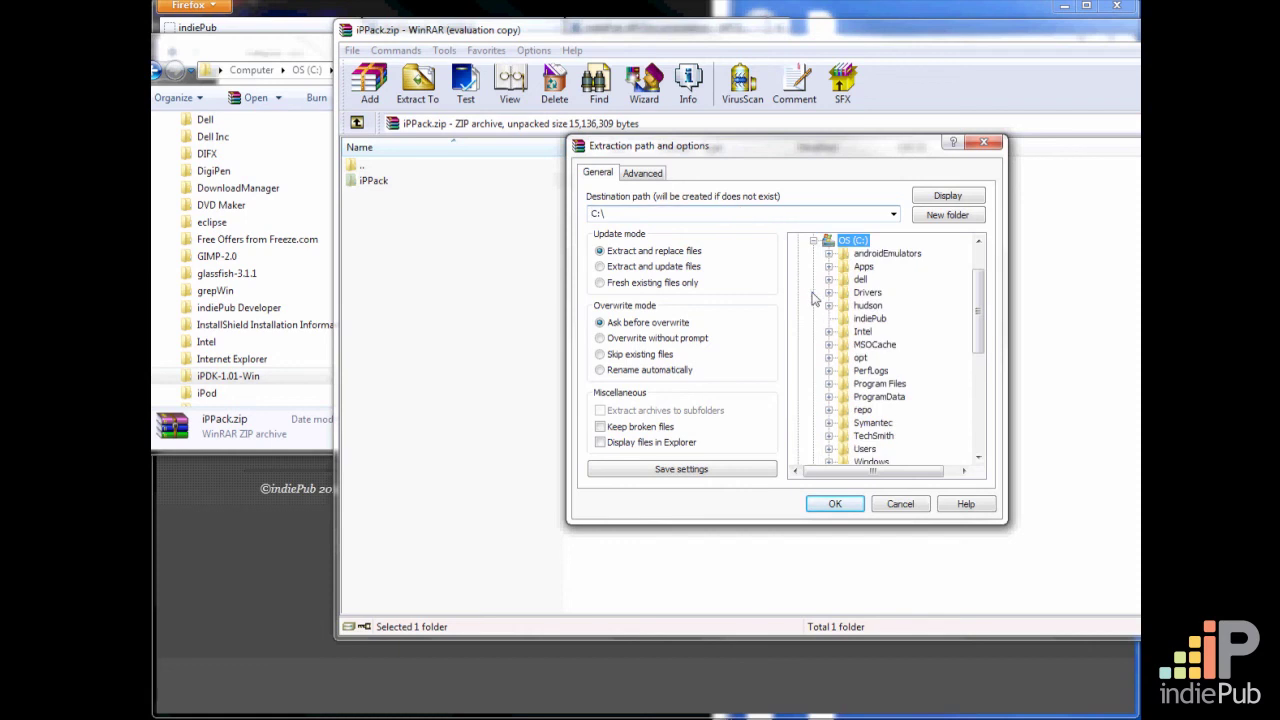
{"action": "left_click", "coordinate": [860, 386]}
{"action": "left_click", "coordinate": [852, 509]}
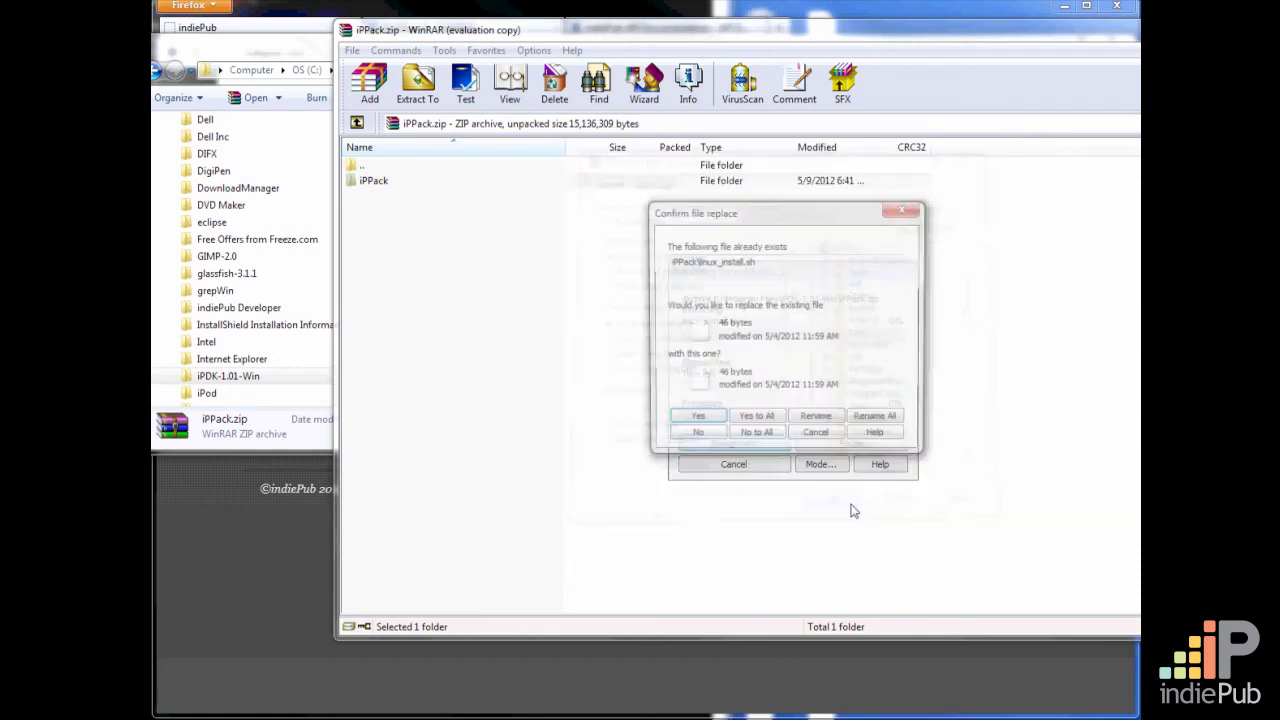
{"action": "left_click", "coordinate": [755, 422]}
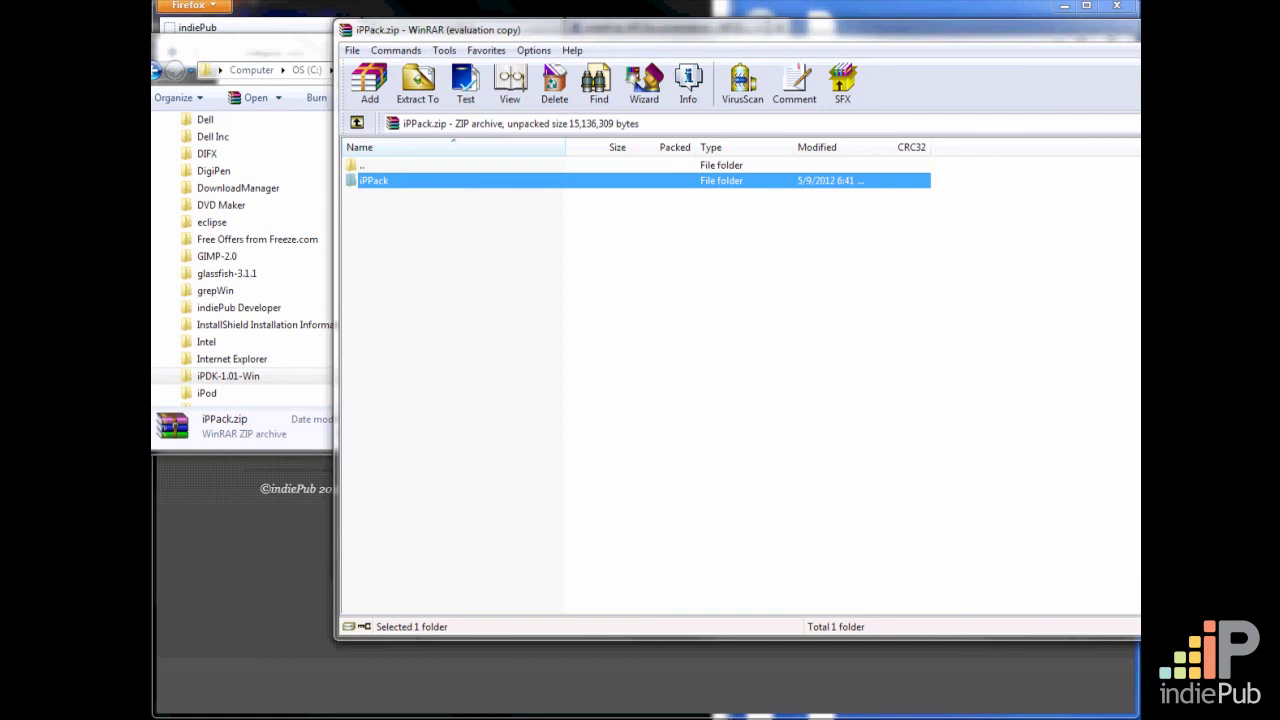
{"action": "key", "text": "alt+F4"}
Go back to Program Files in Windows Explorer, open the extracted iPPack folder and select windows_install.bat
{"action": "left_click", "coordinate": [623, 343]}
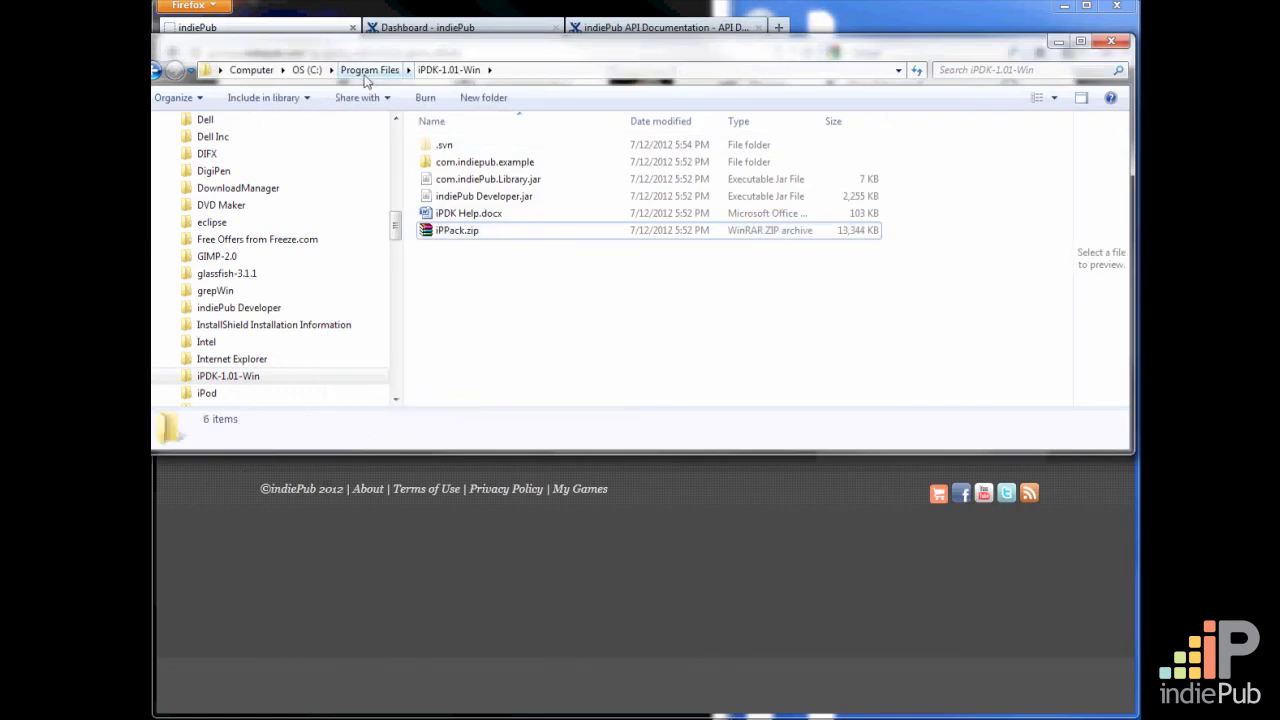
{"action": "left_click", "coordinate": [366, 72]}
{"action": "scroll", "coordinate": [490, 300], "scroll_direction": "down", "scroll_amount": 4}
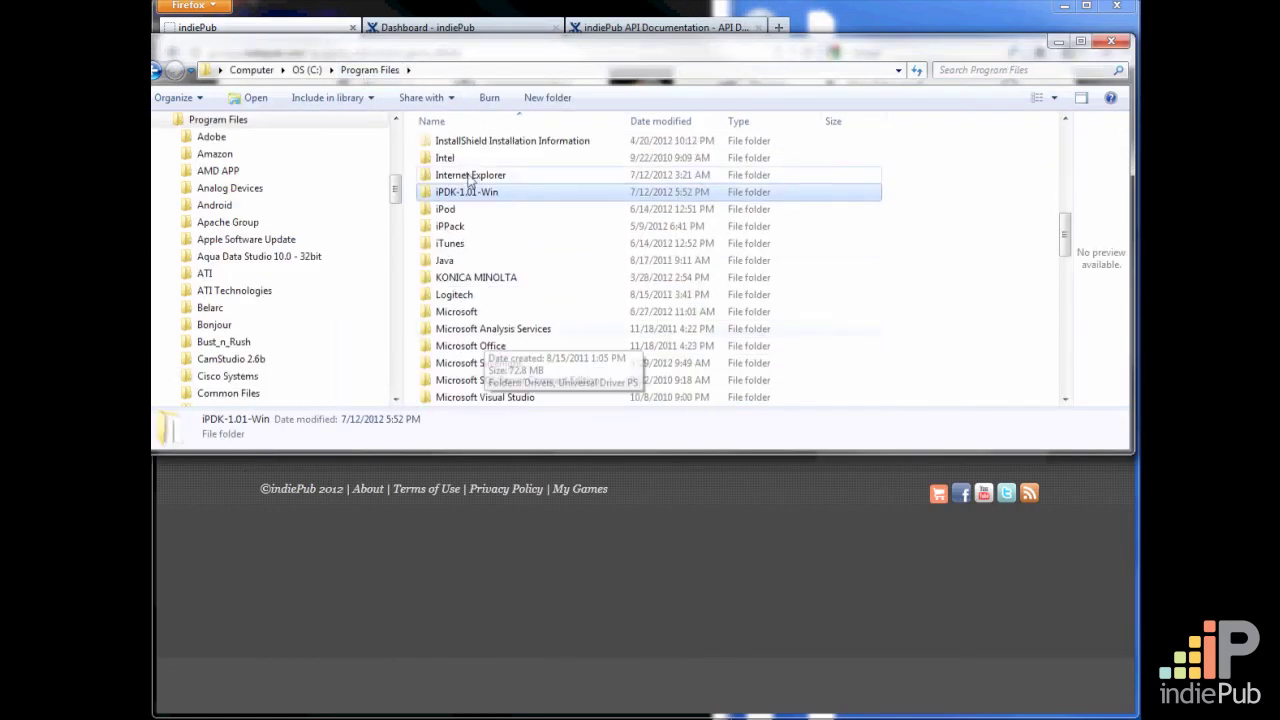
{"action": "left_click", "coordinate": [430, 227]}
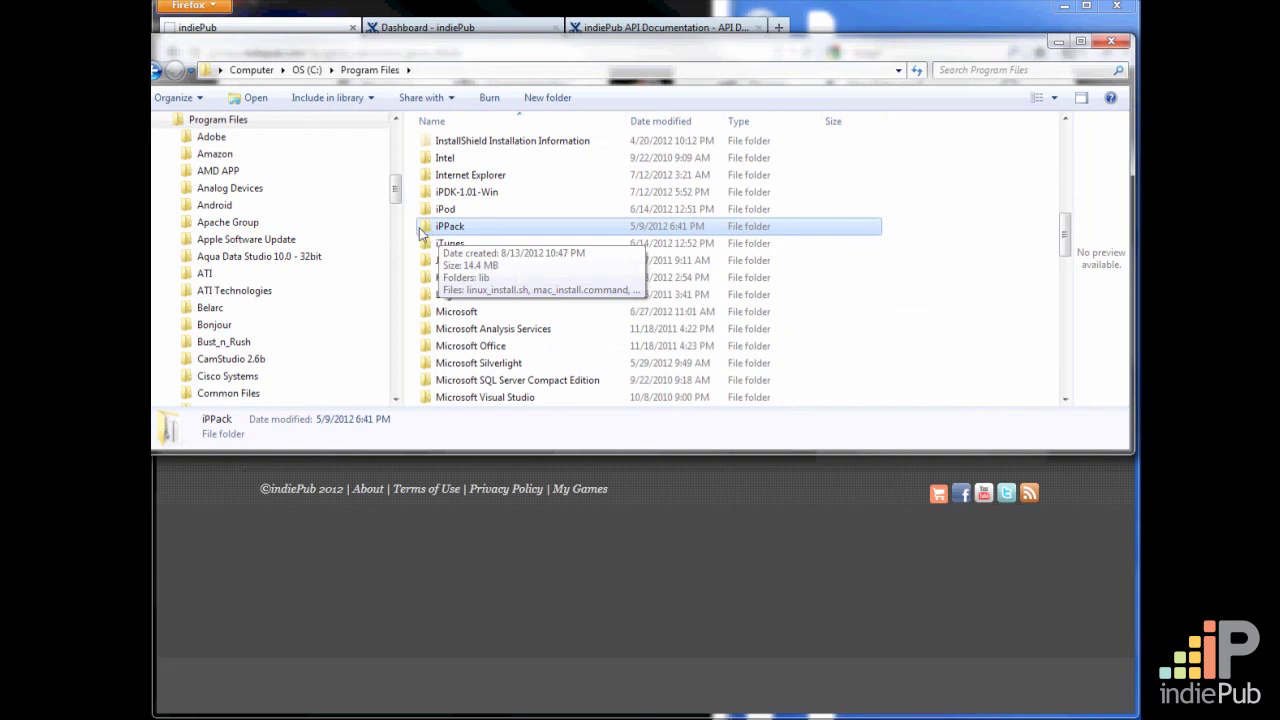
{"action": "double_click", "coordinate": [428, 229]}
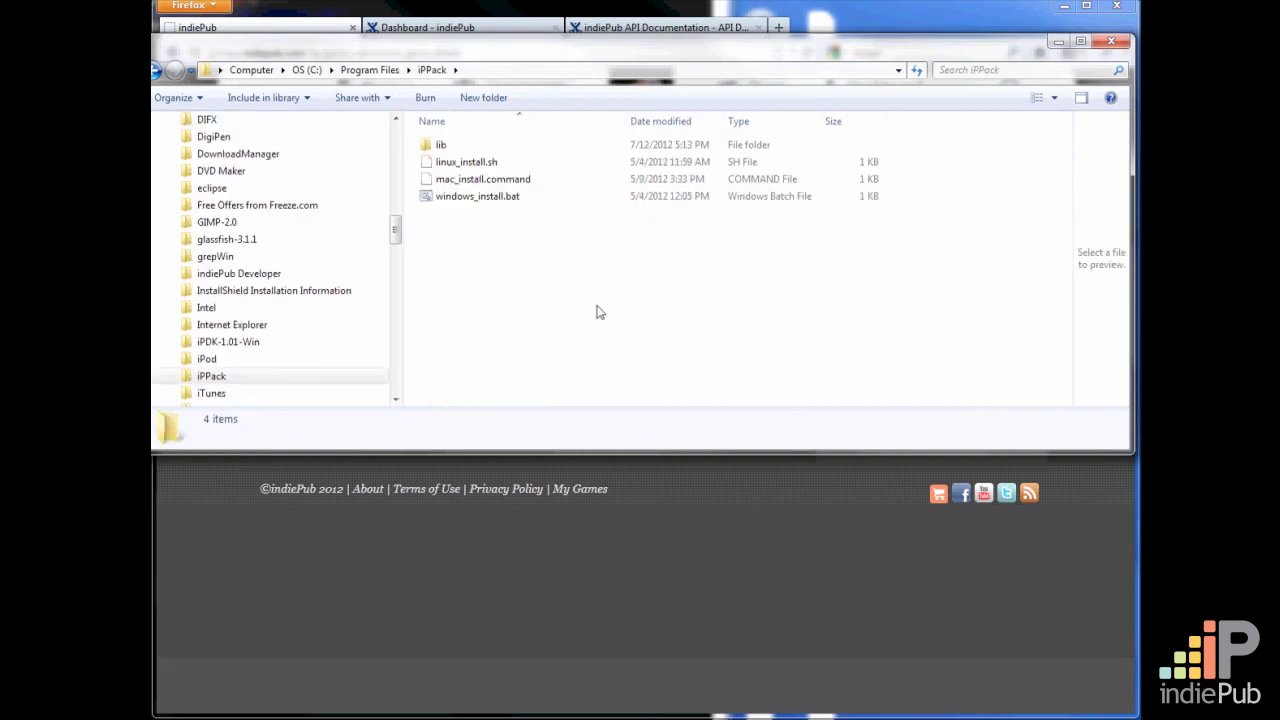
{"action": "left_click", "coordinate": [463, 198]}
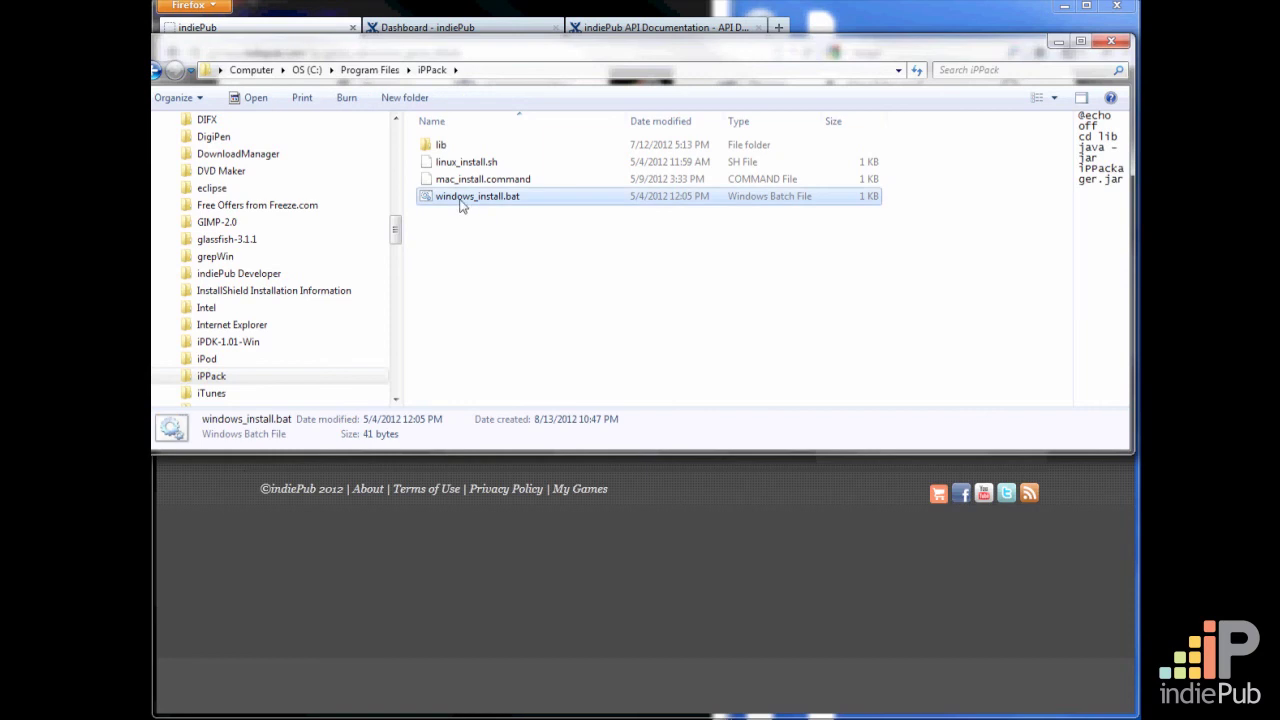
Run windows_install.bat to start the indiePub Packager and set the package title to Awesomeness
{"action": "double_click", "coordinate": [429, 200]}
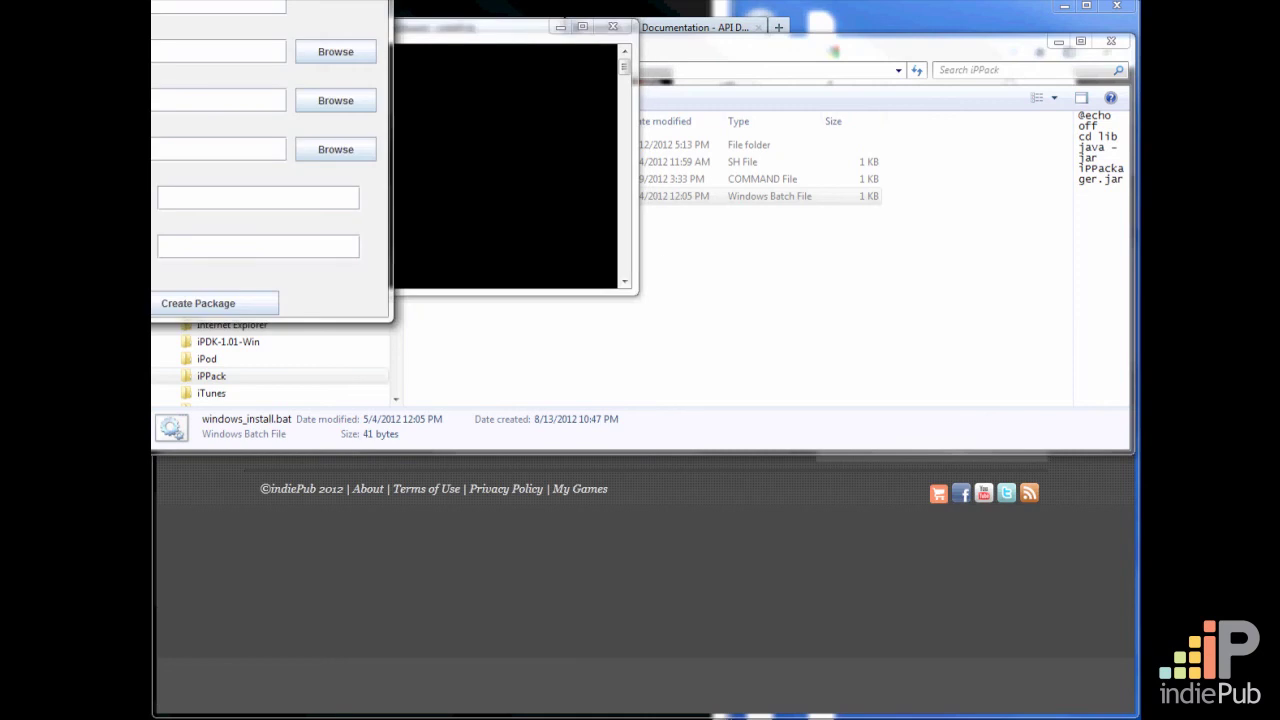
{"action": "left_click_drag", "start_coordinate": [199, 0], "coordinate": [363, 20]}
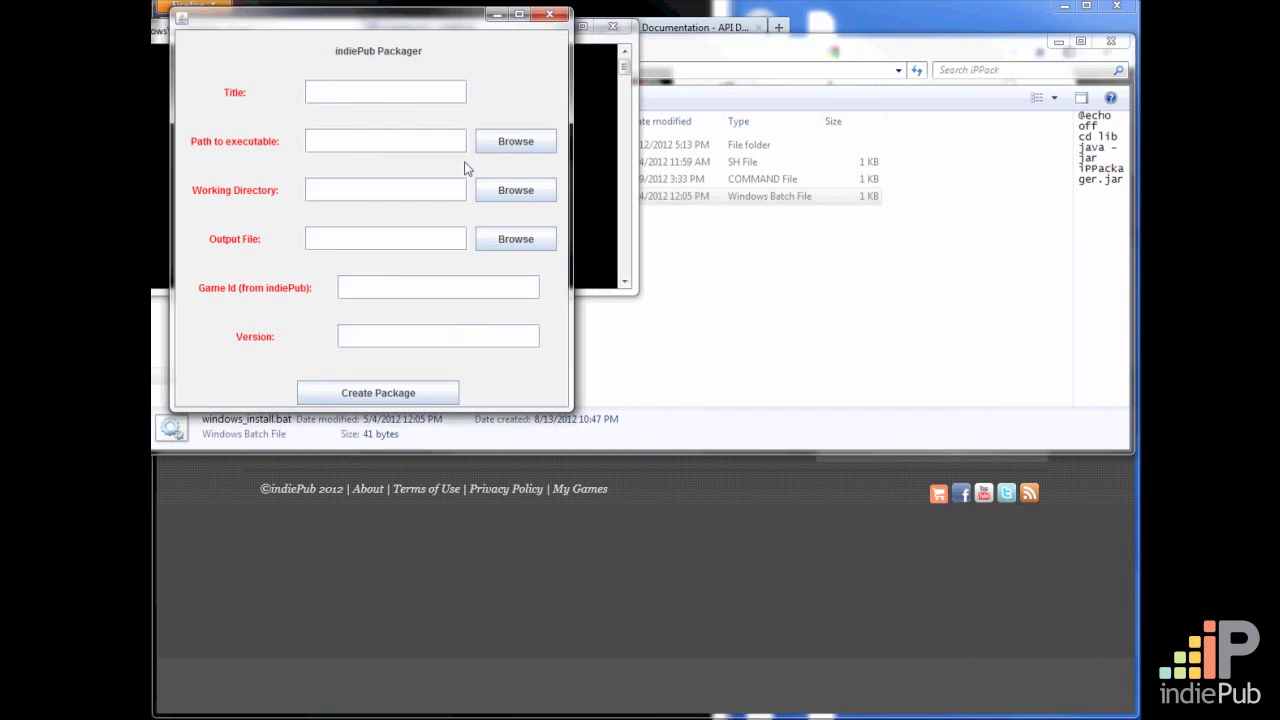
{"action": "left_click", "coordinate": [372, 98]}
{"action": "type", "text": "Awesomeness"}
Set the path to the executable to amdlog.txt in the Documents\Amazon MP3\logs folder
{"action": "left_click", "coordinate": [533, 144]}
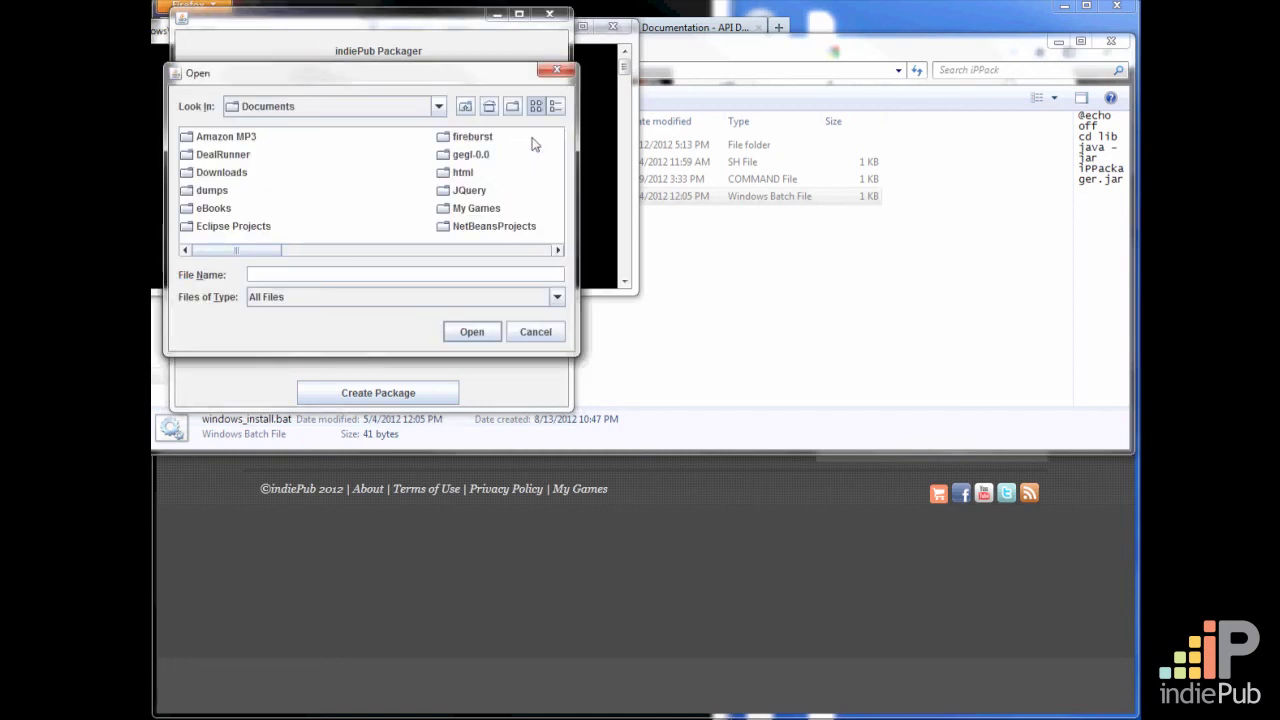
{"action": "left_click", "coordinate": [188, 138]}
{"action": "left_click", "coordinate": [187, 141]}
{"action": "double_click", "coordinate": [187, 141]}
{"action": "double_click", "coordinate": [187, 141]}
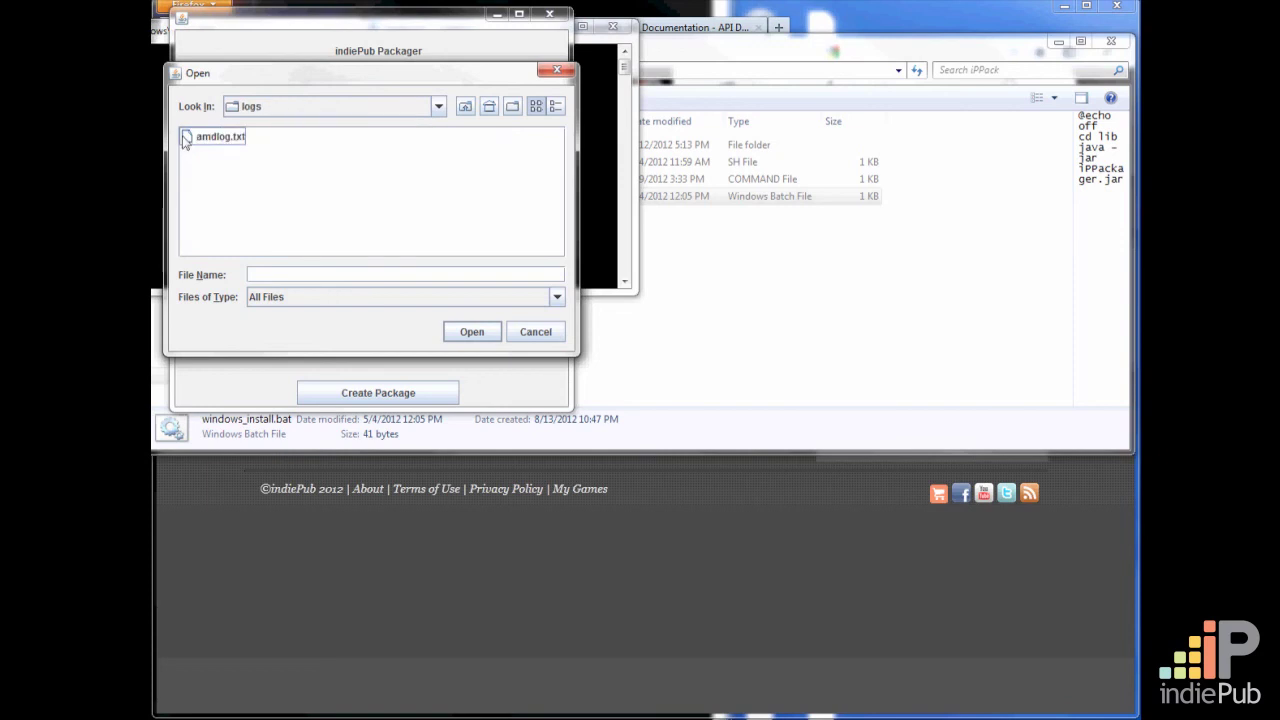
{"action": "left_click", "coordinate": [194, 144]}
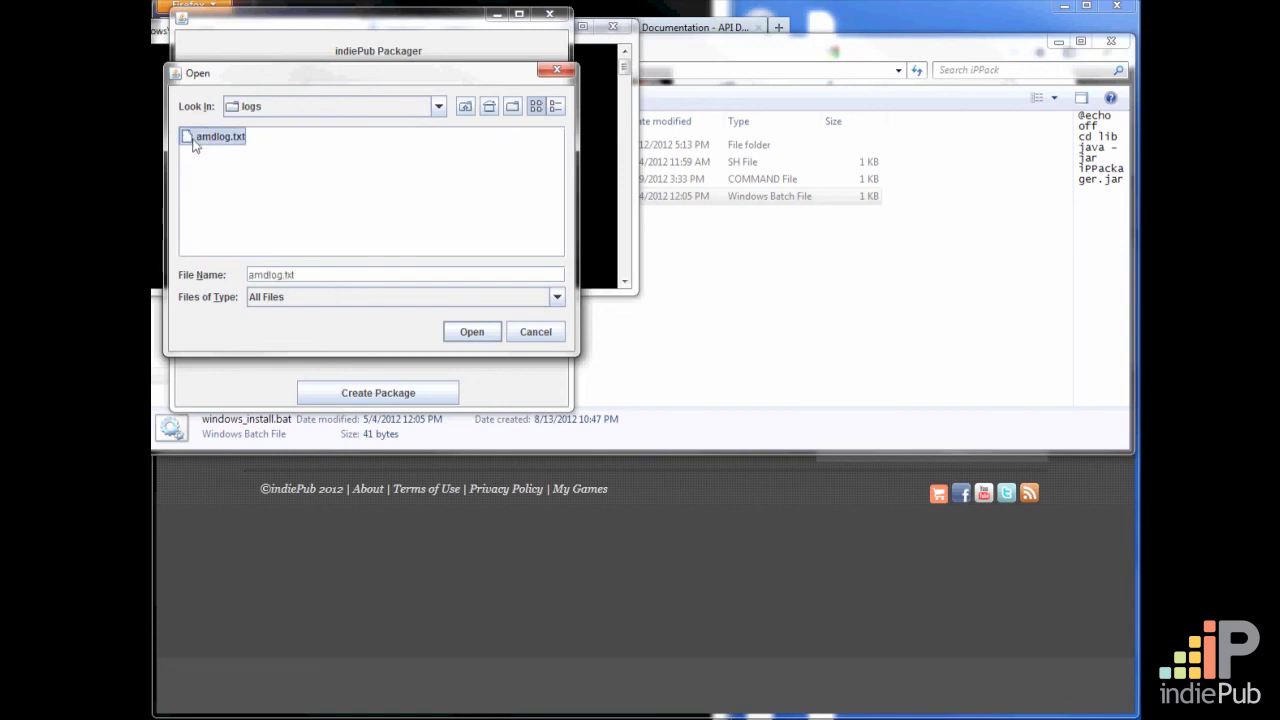
{"action": "left_click", "coordinate": [472, 332]}
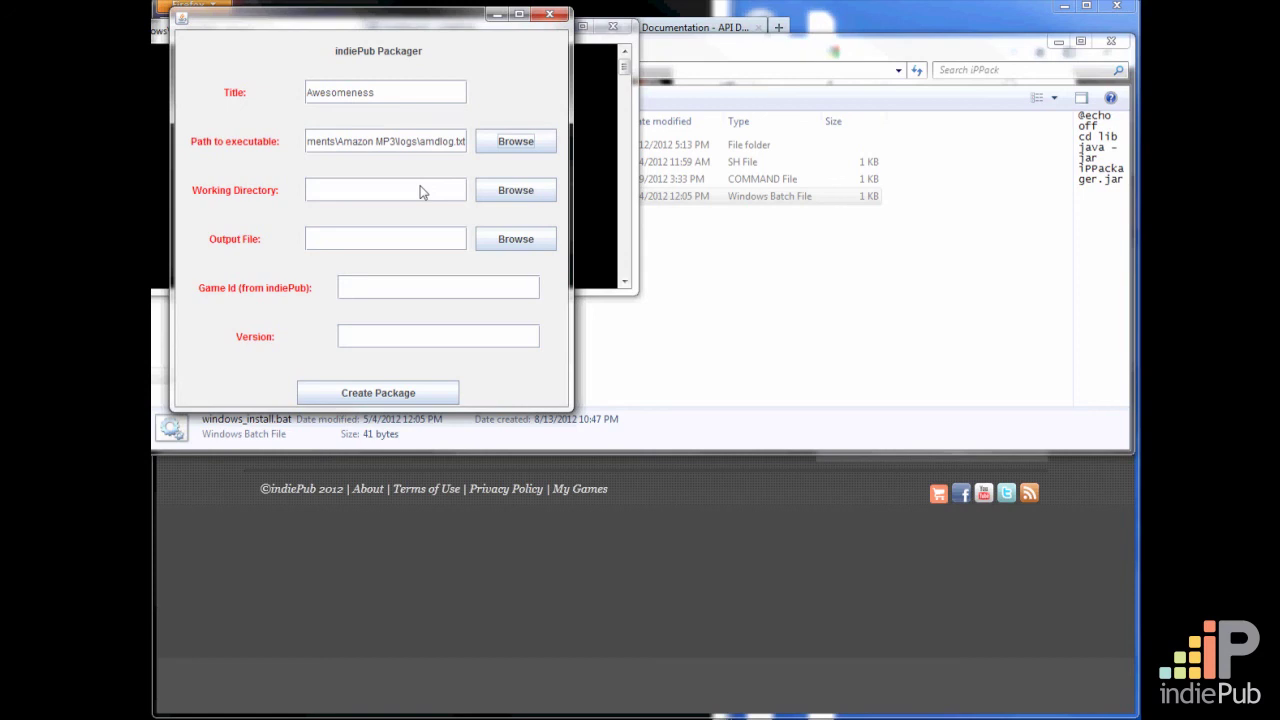
Set the packager's working directory to the DealRunner folder in Documents
{"action": "left_click", "coordinate": [515, 190]}
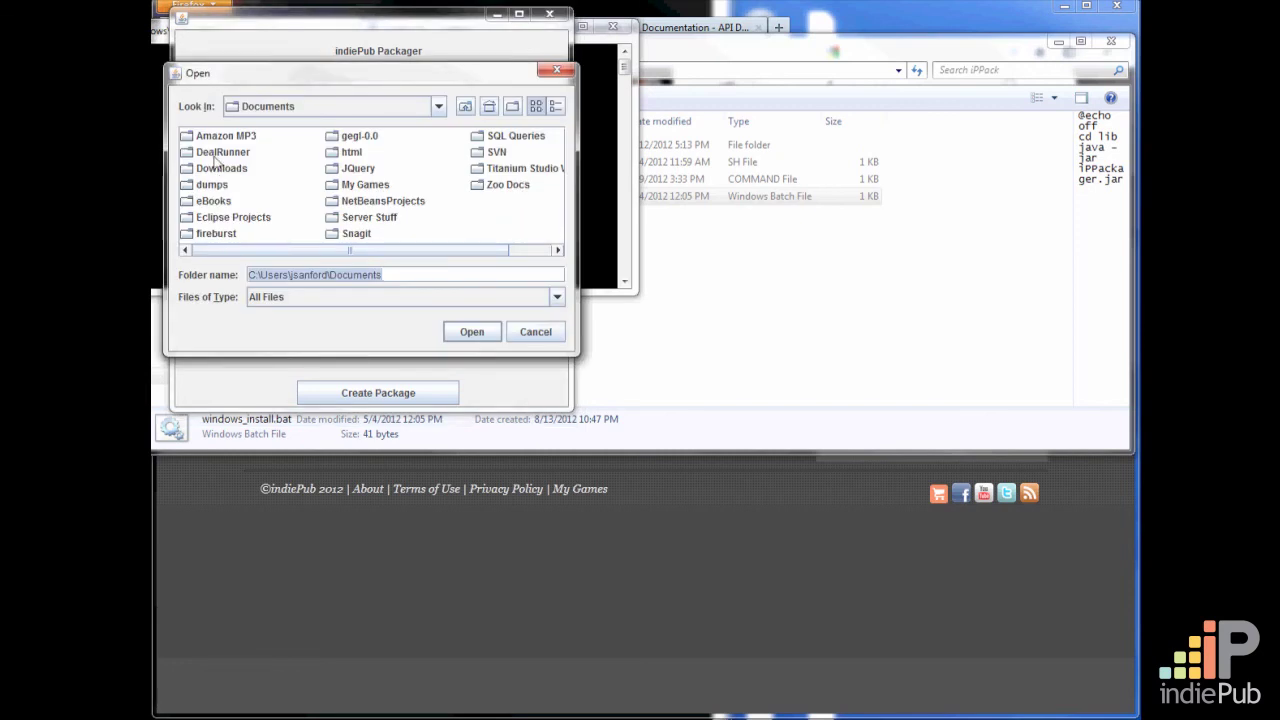
{"action": "left_click", "coordinate": [222, 152]}
{"action": "left_click", "coordinate": [471, 331]}
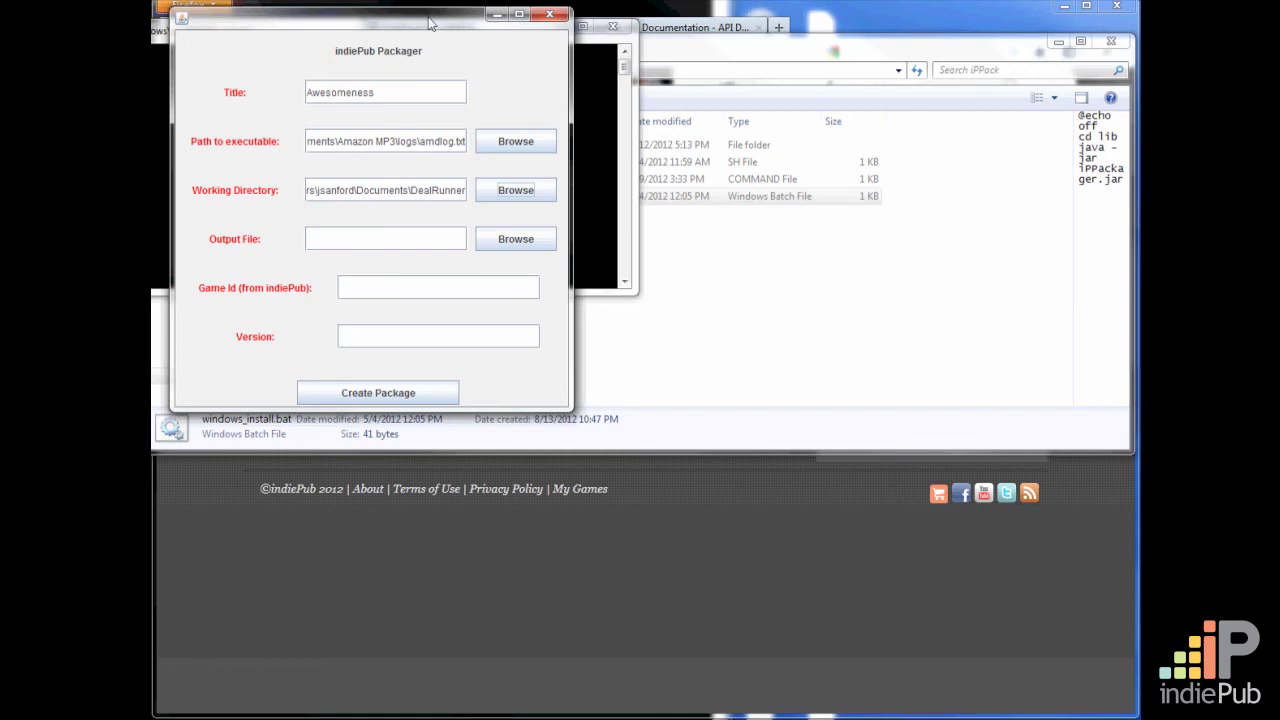
Set the output file to awesomeGame.iP on the Desktop
{"action": "left_click_drag", "start_coordinate": [430, 20], "coordinate": [537, 88]}
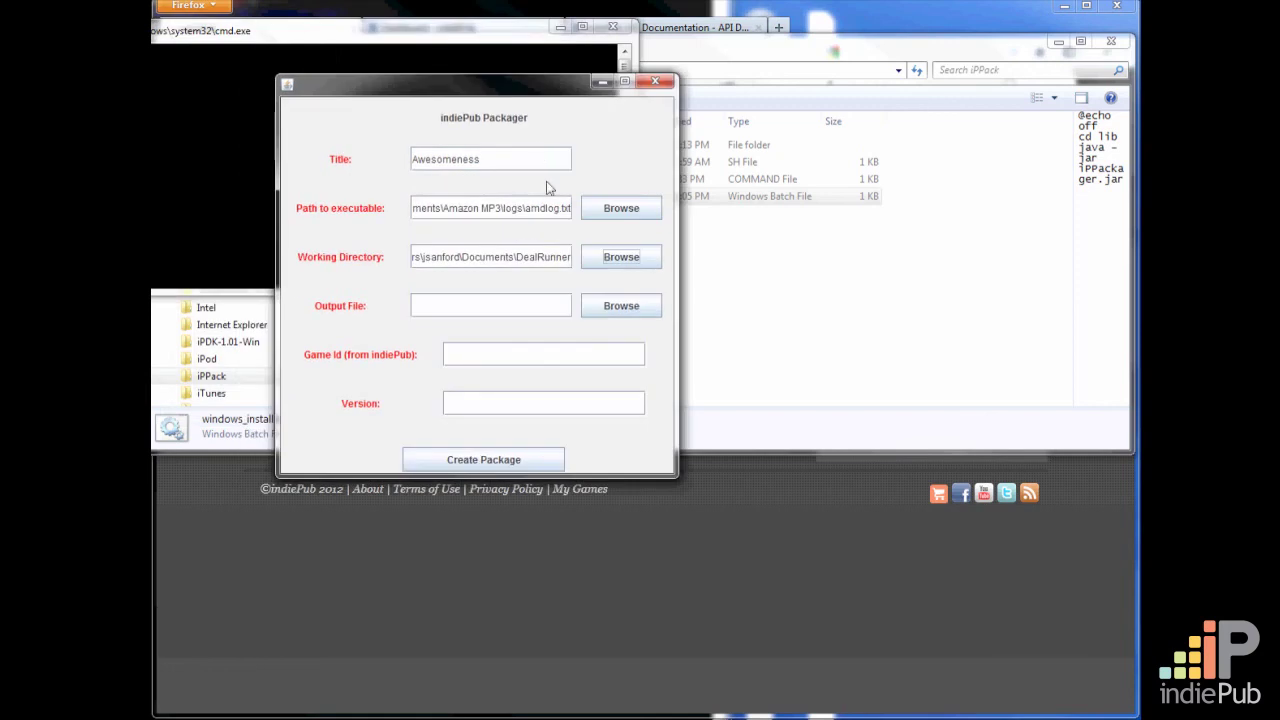
{"action": "left_click", "coordinate": [621, 306]}
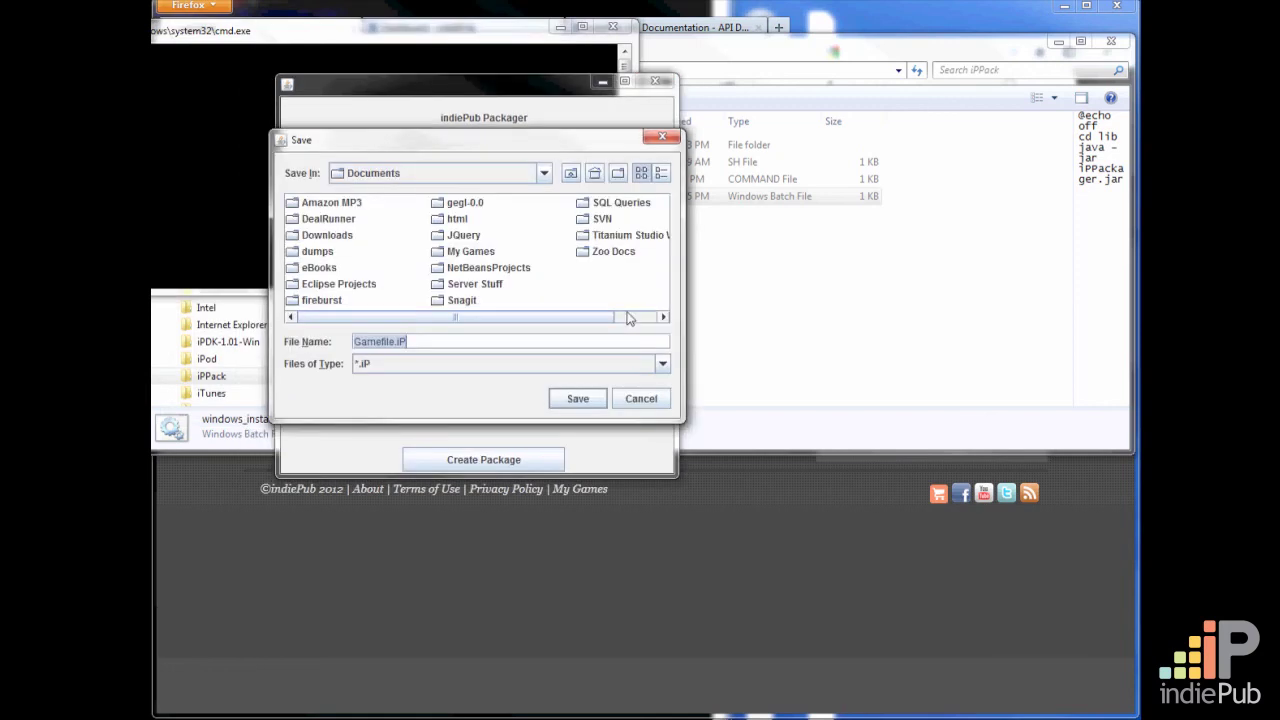
{"action": "left_click_drag", "start_coordinate": [470, 153], "coordinate": [879, 120]}
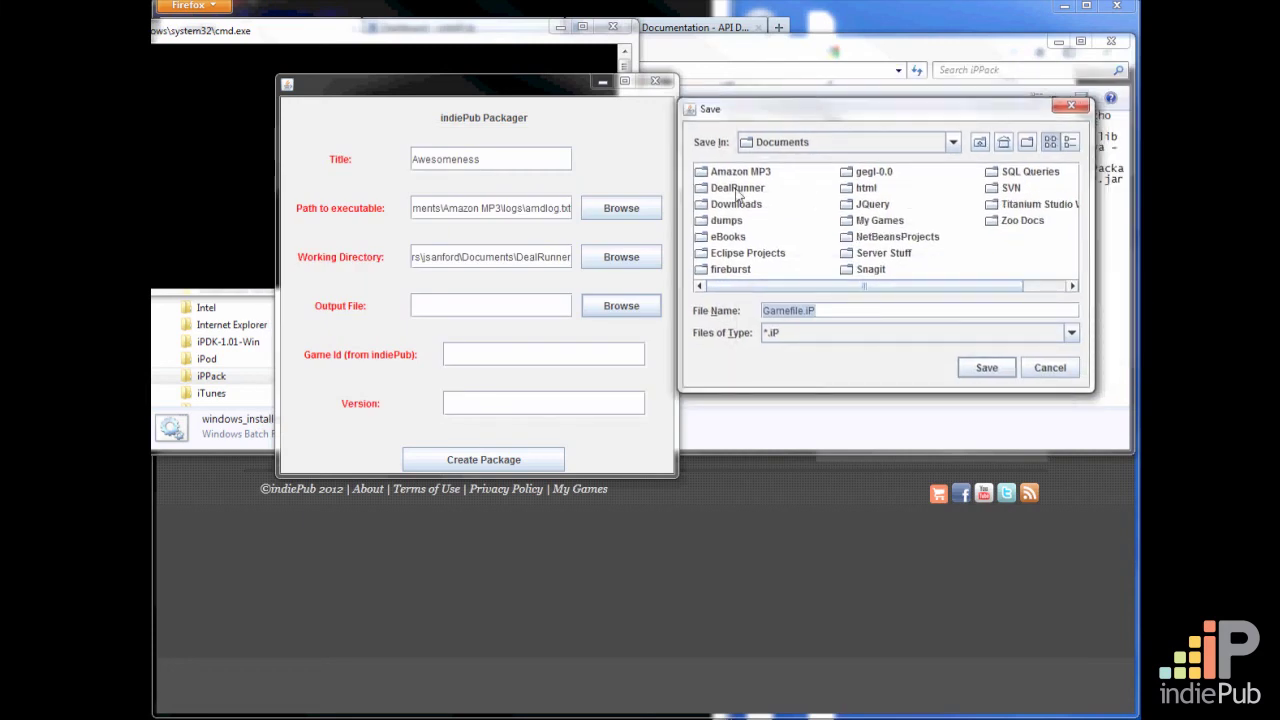
{"action": "left_click", "coordinate": [953, 143]}
{"action": "scroll", "coordinate": [940, 230], "scroll_direction": "up", "scroll_amount": 3}
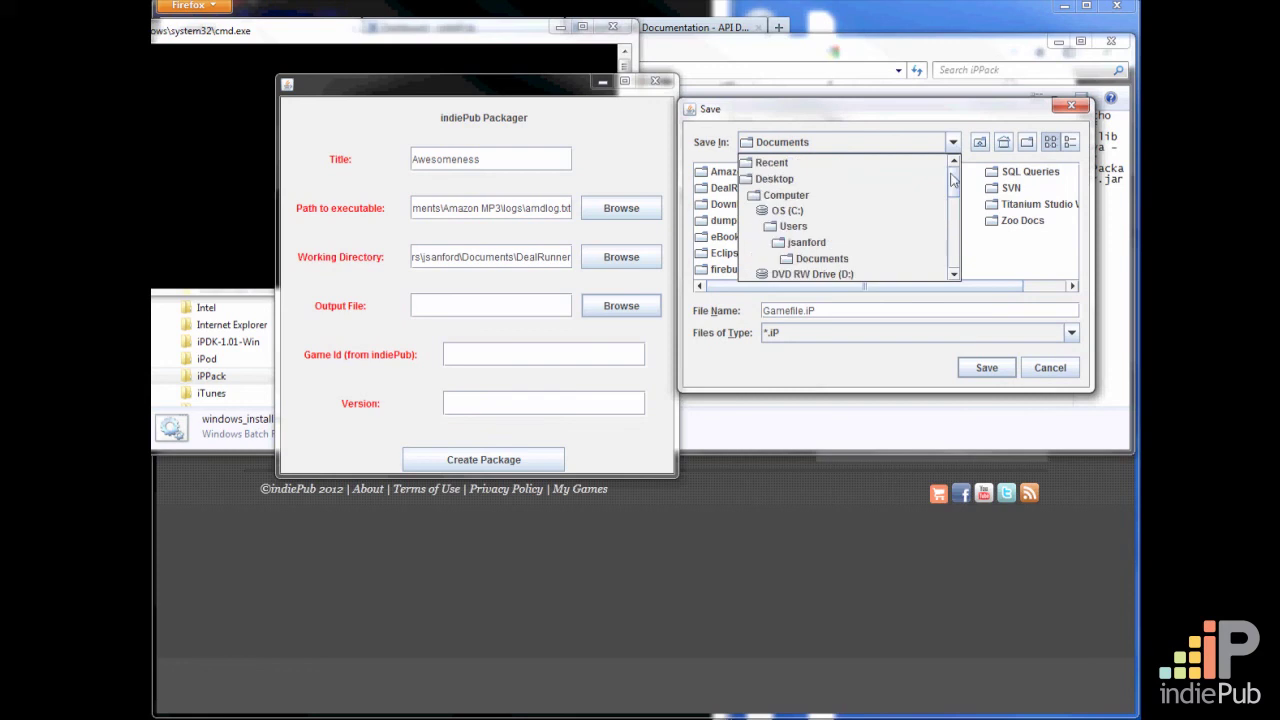
{"action": "left_click", "coordinate": [800, 177]}
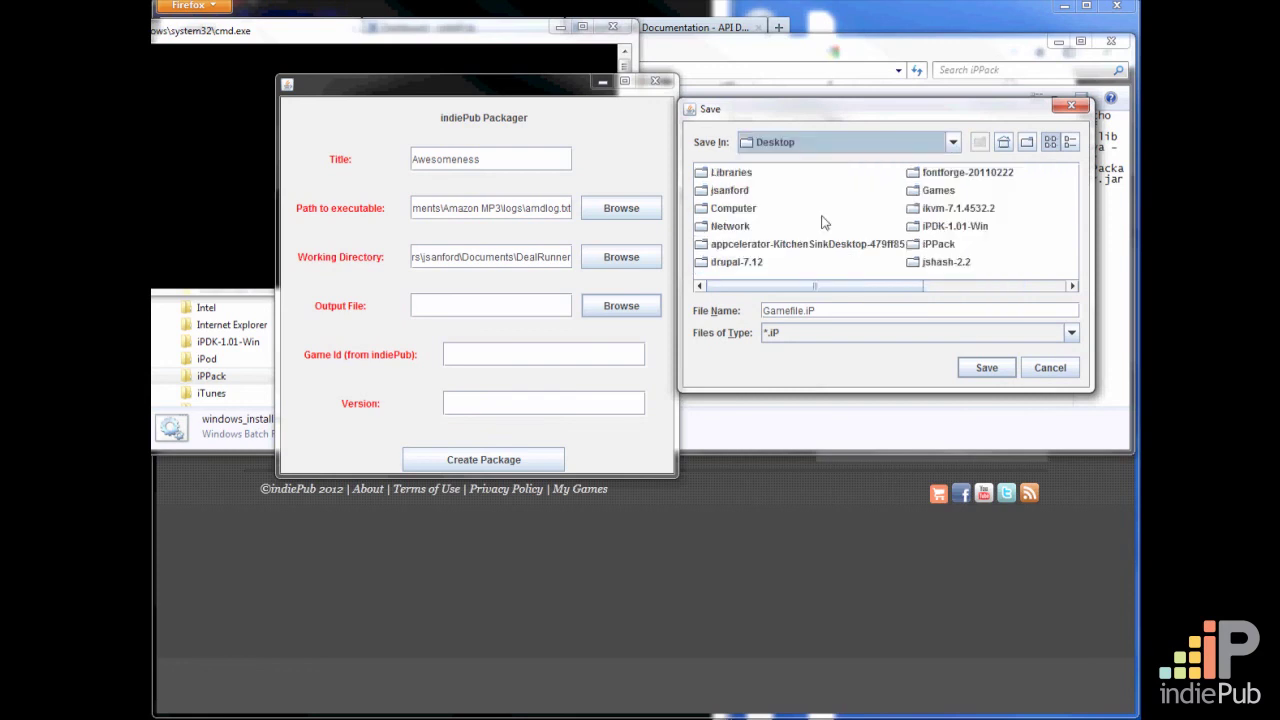
{"action": "double_click", "coordinate": [806, 312]}
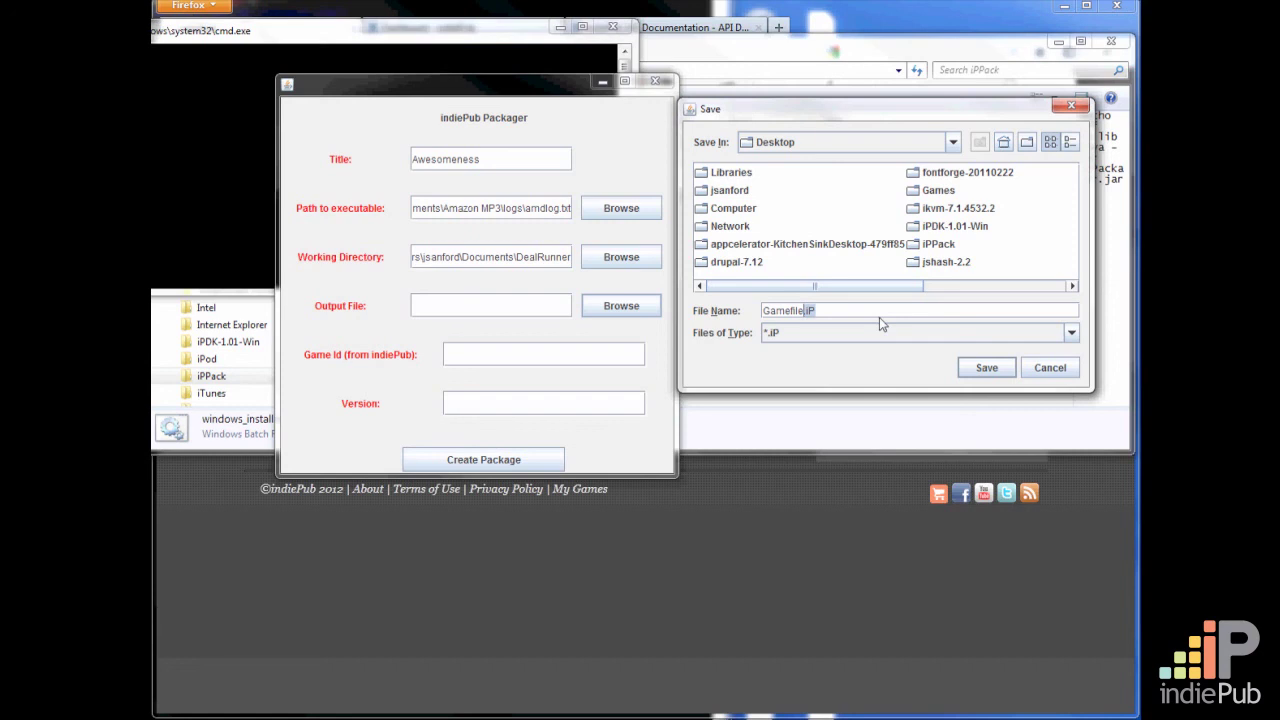
{"action": "left_click", "coordinate": [786, 316]}
{"action": "left_click_drag", "start_coordinate": [805, 316], "coordinate": [738, 316]}
{"action": "type", "text": "awesomeGame"}
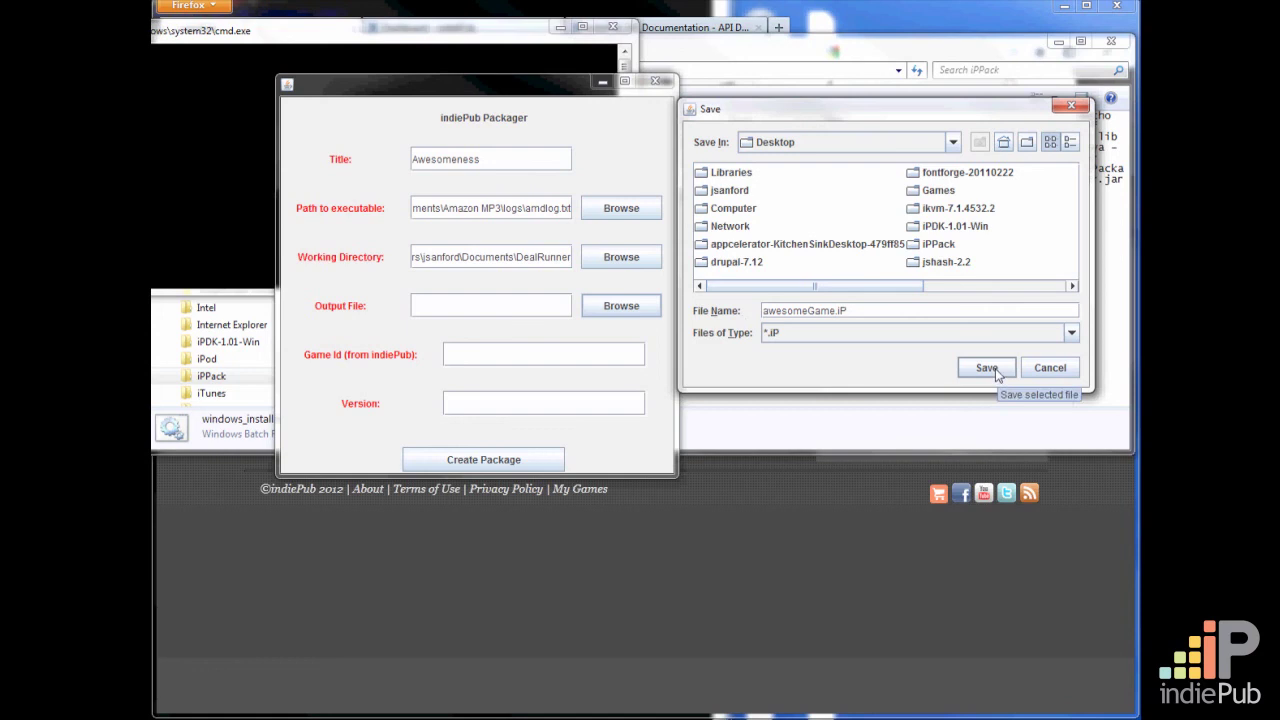
{"action": "left_click", "coordinate": [987, 368]}
Paste the game ID from indiePub, set the version to 1.0 and try to create the package
{"action": "left_click", "coordinate": [503, 357]}
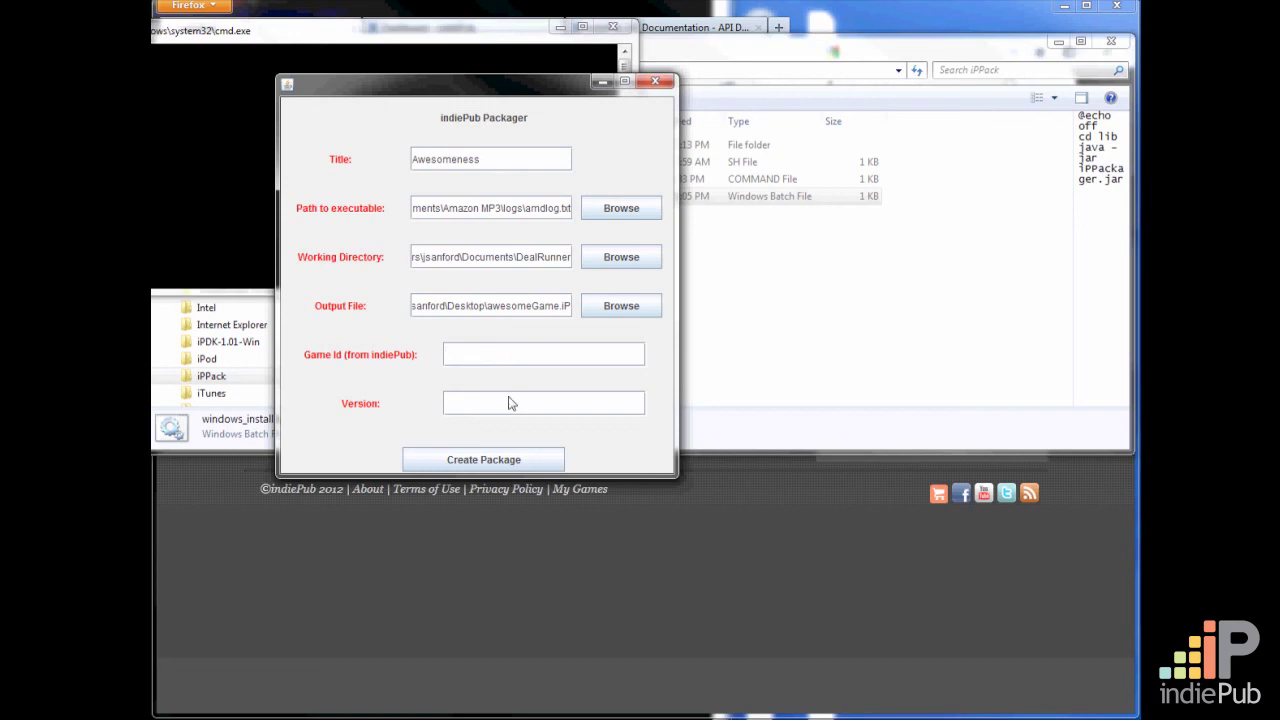
{"action": "type", "text": "578a2a5e624a7fa78e5974467fe43fb0"}
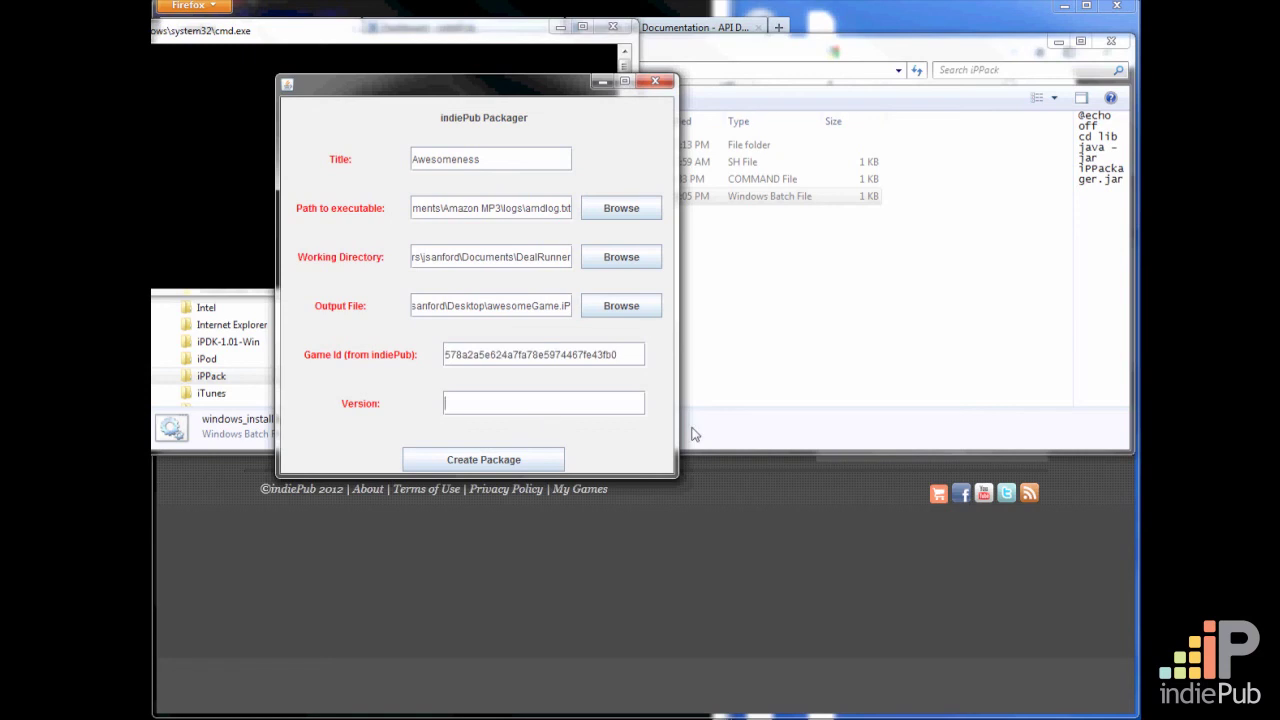
{"action": "type", "text": "1.0"}
{"action": "left_click", "coordinate": [511, 466]}
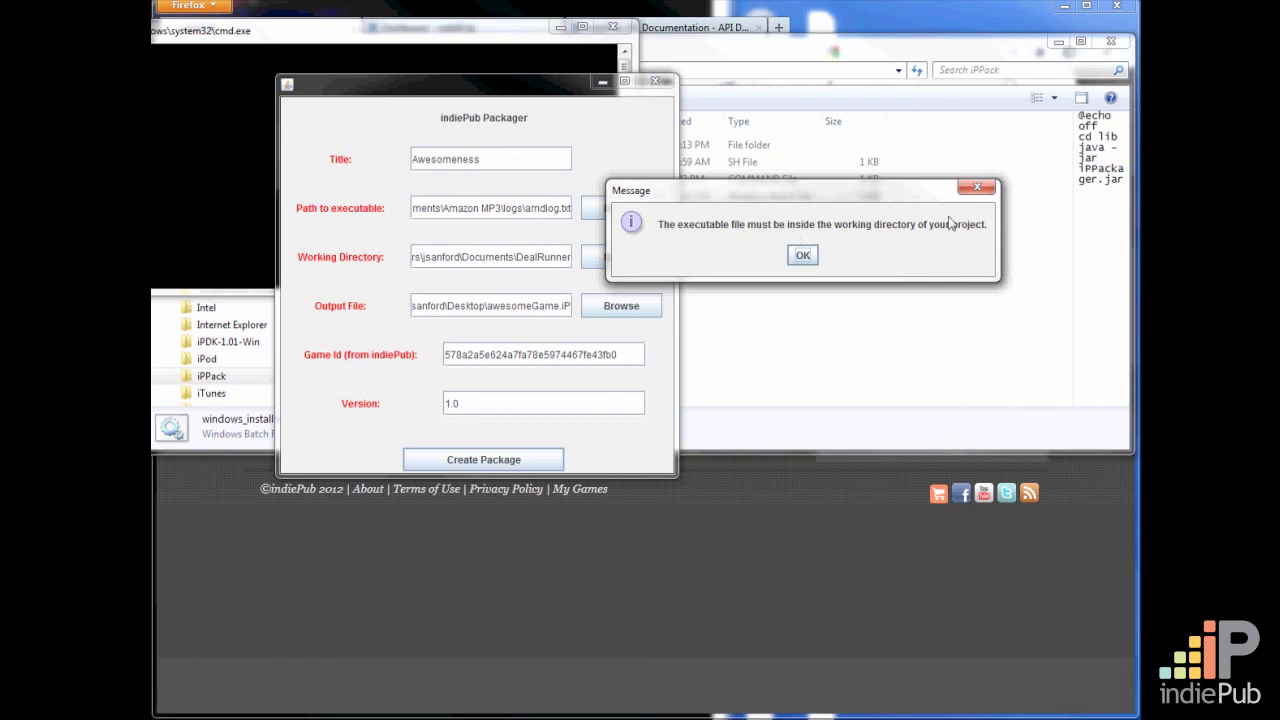
{"action": "left_click", "coordinate": [803, 255]}
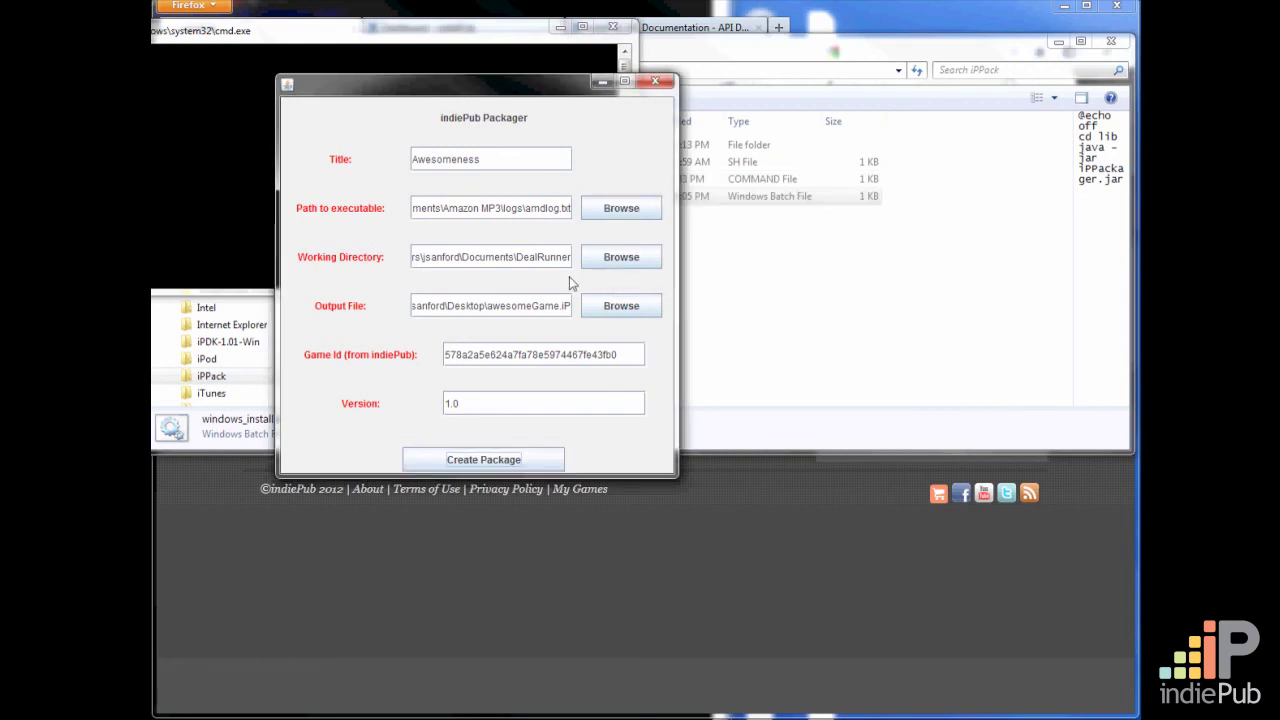
Change the working directory to the Amazon MP3 folder in Documents and create the package, overwriting the existing awesomeGame.iP
{"action": "left_click", "coordinate": [622, 258]}
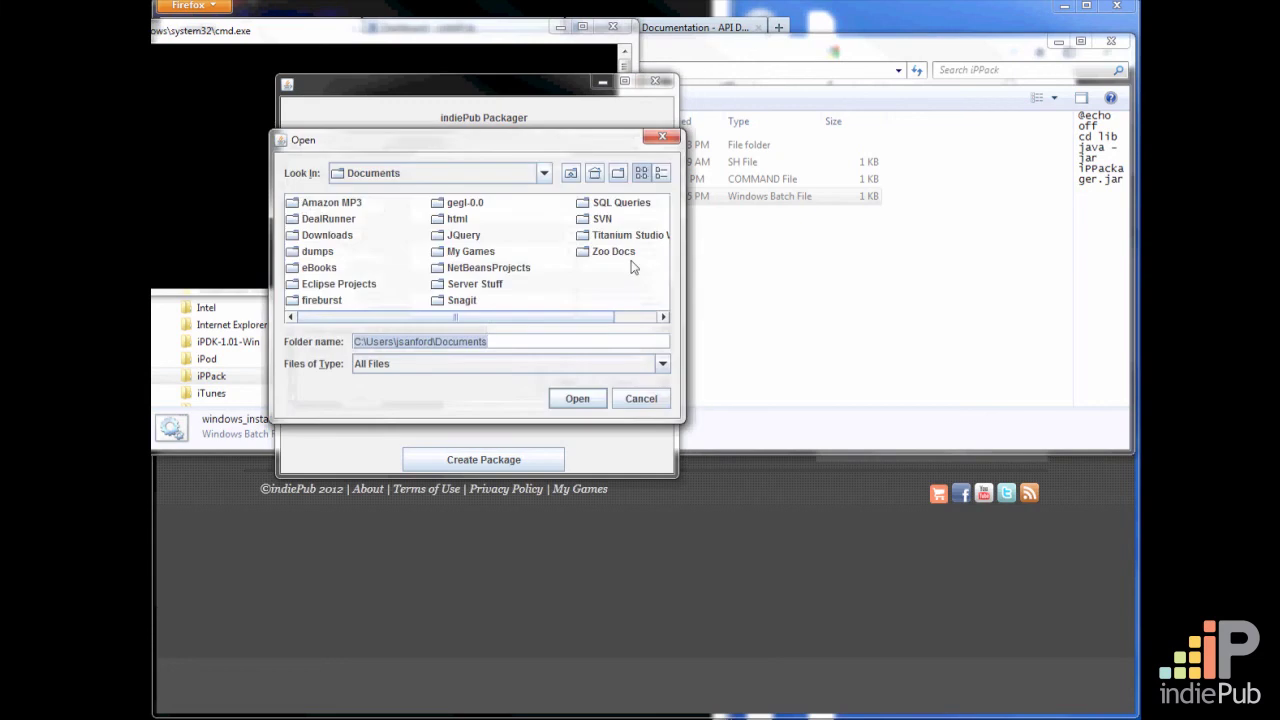
{"action": "left_click", "coordinate": [306, 207]}
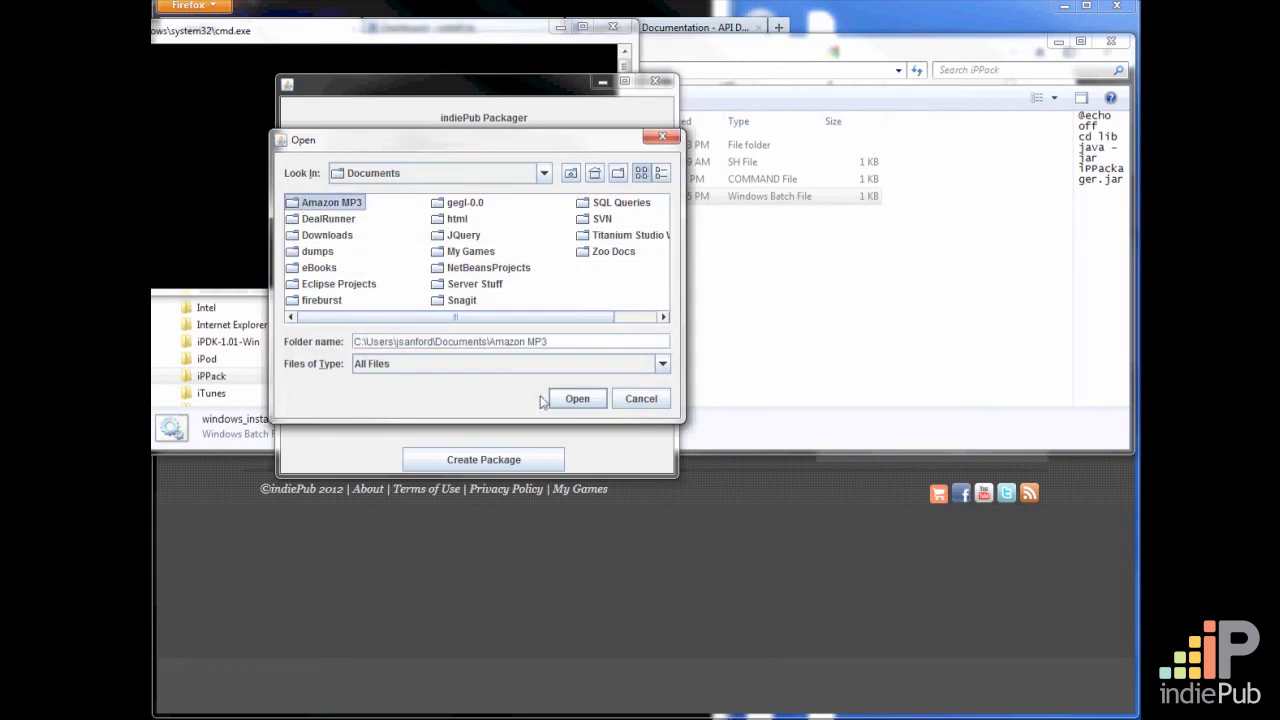
{"action": "left_click", "coordinate": [590, 401]}
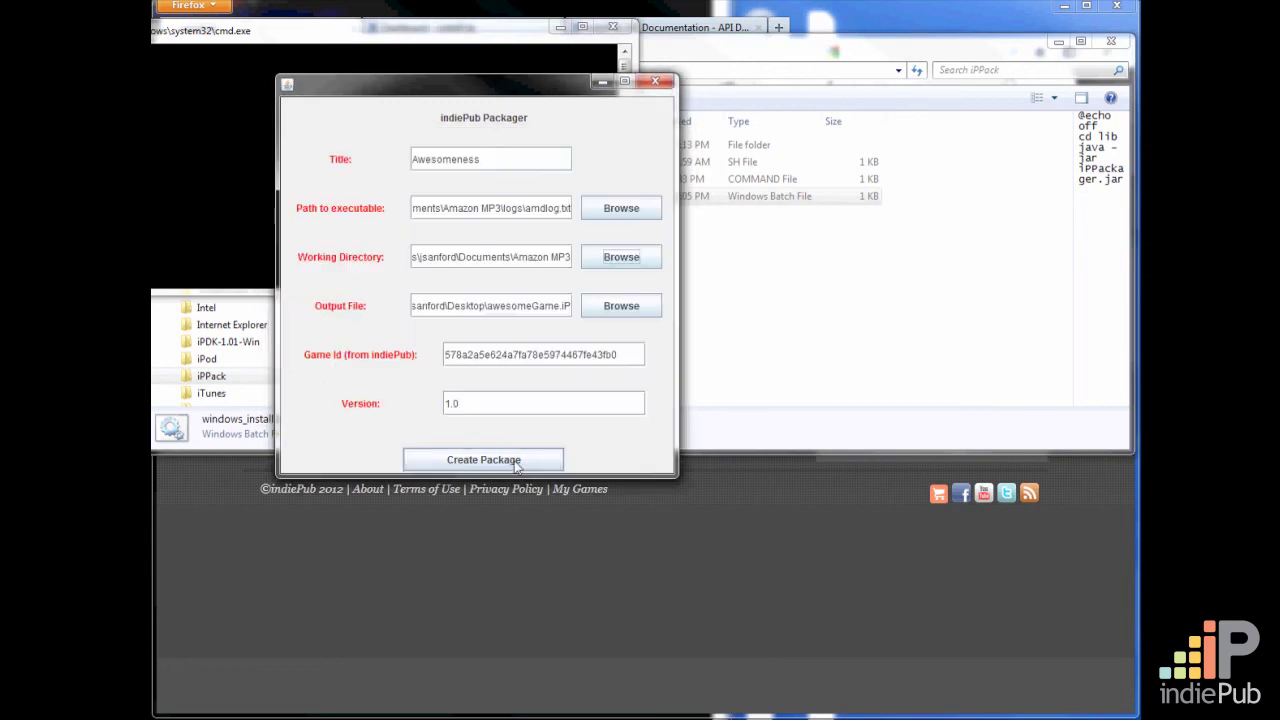
{"action": "left_click", "coordinate": [518, 464]}
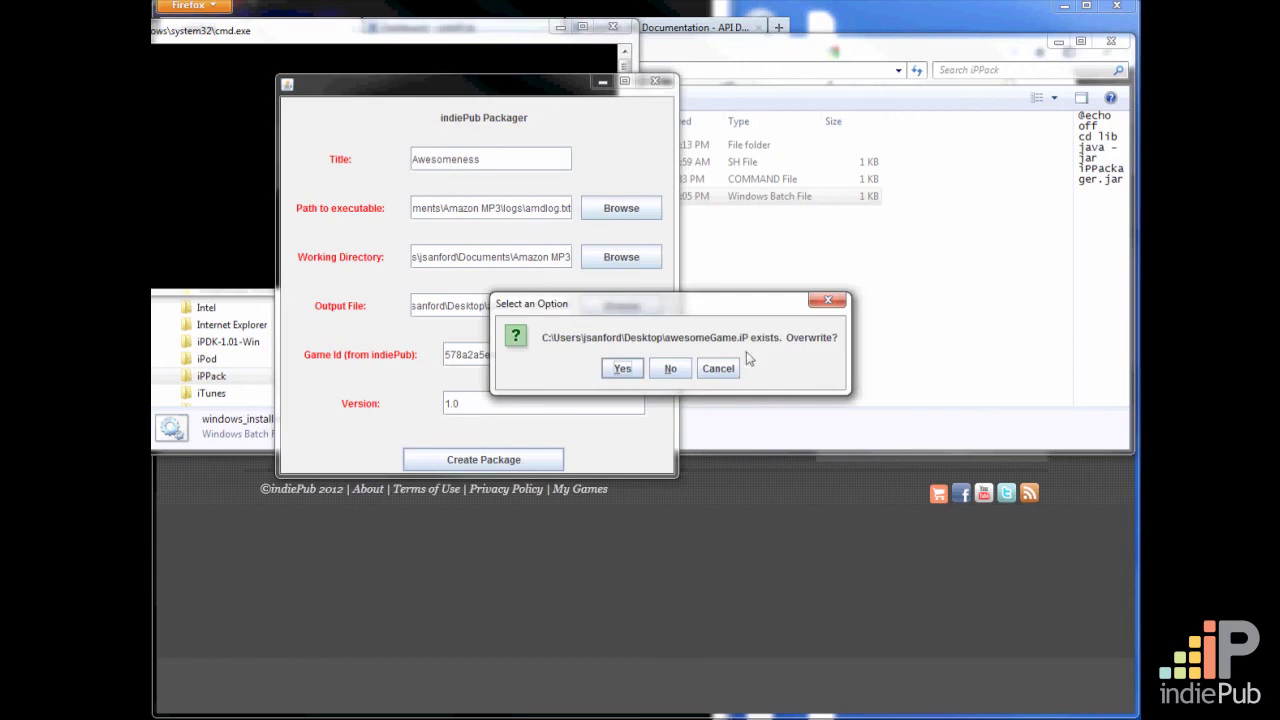
{"action": "left_click", "coordinate": [623, 368]}
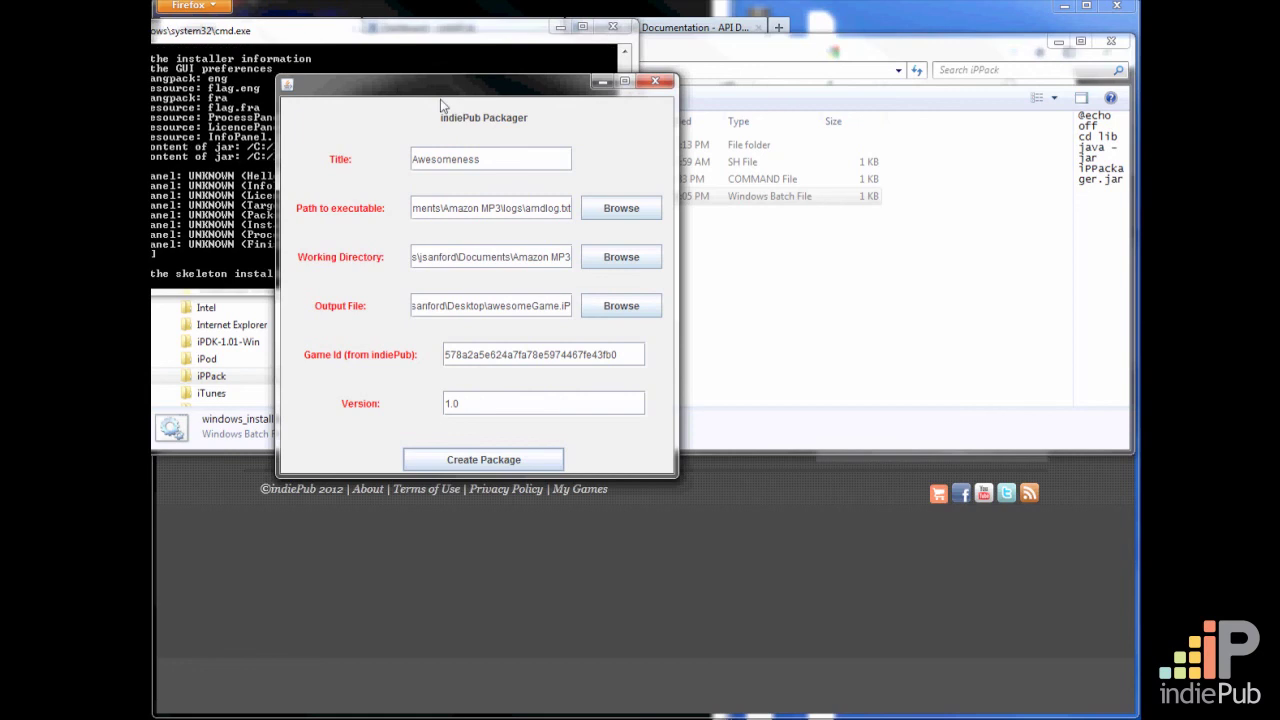
Switch to Windows Explorer, locate awesomeGame.iP on the Desktop and select it to check its details
{"action": "left_click_drag", "start_coordinate": [440, 99], "coordinate": [454, 107]}
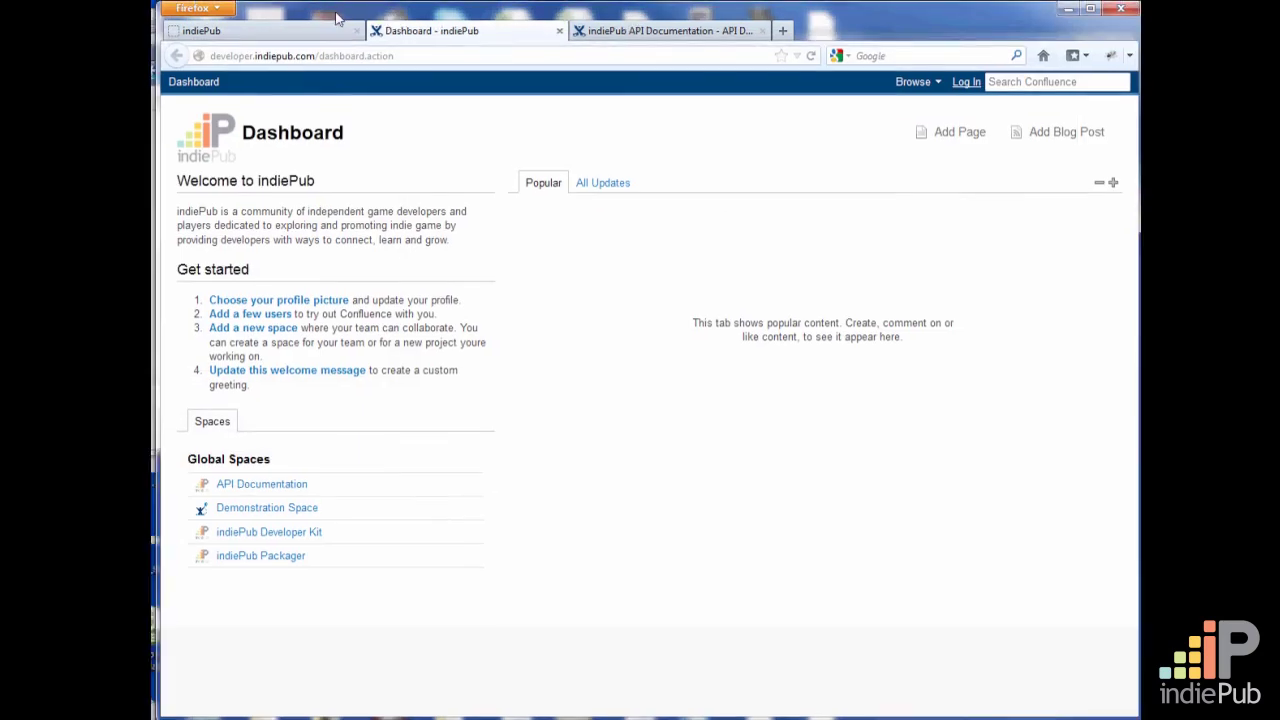
{"action": "left_click_drag", "start_coordinate": [337, 11], "coordinate": [716, 149]}
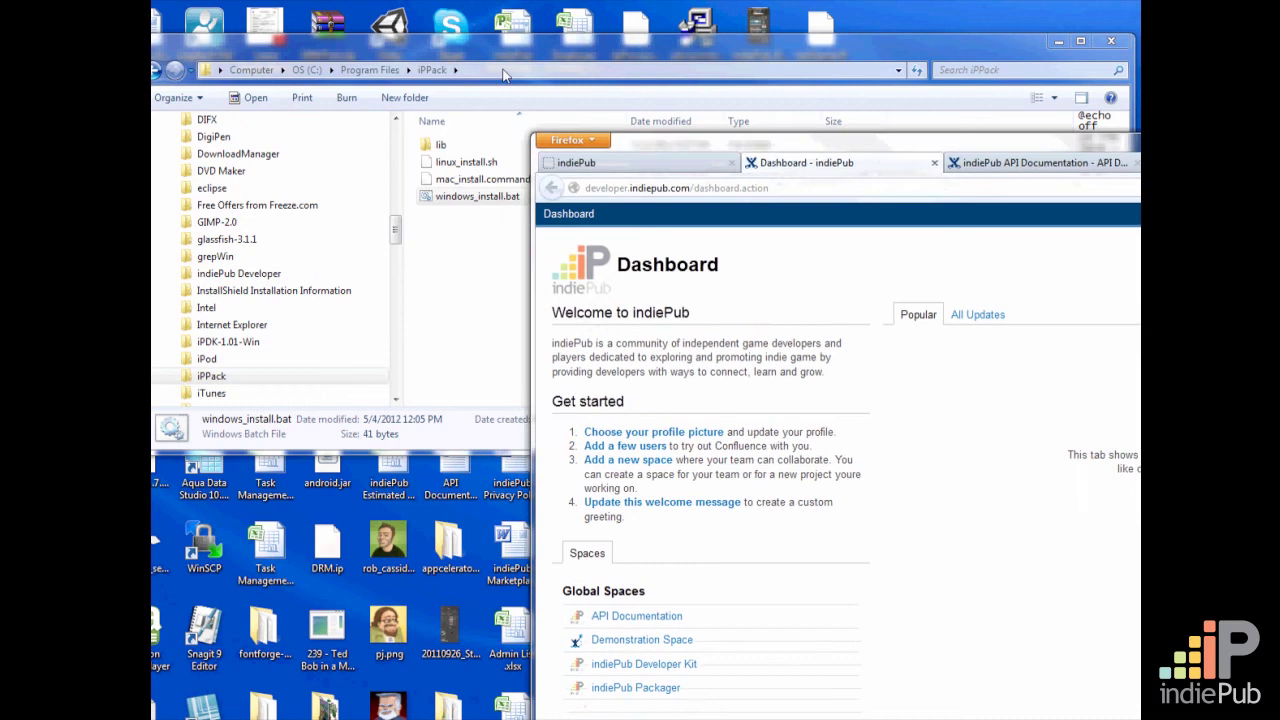
{"action": "left_click_drag", "start_coordinate": [500, 48], "coordinate": [503, 50]}
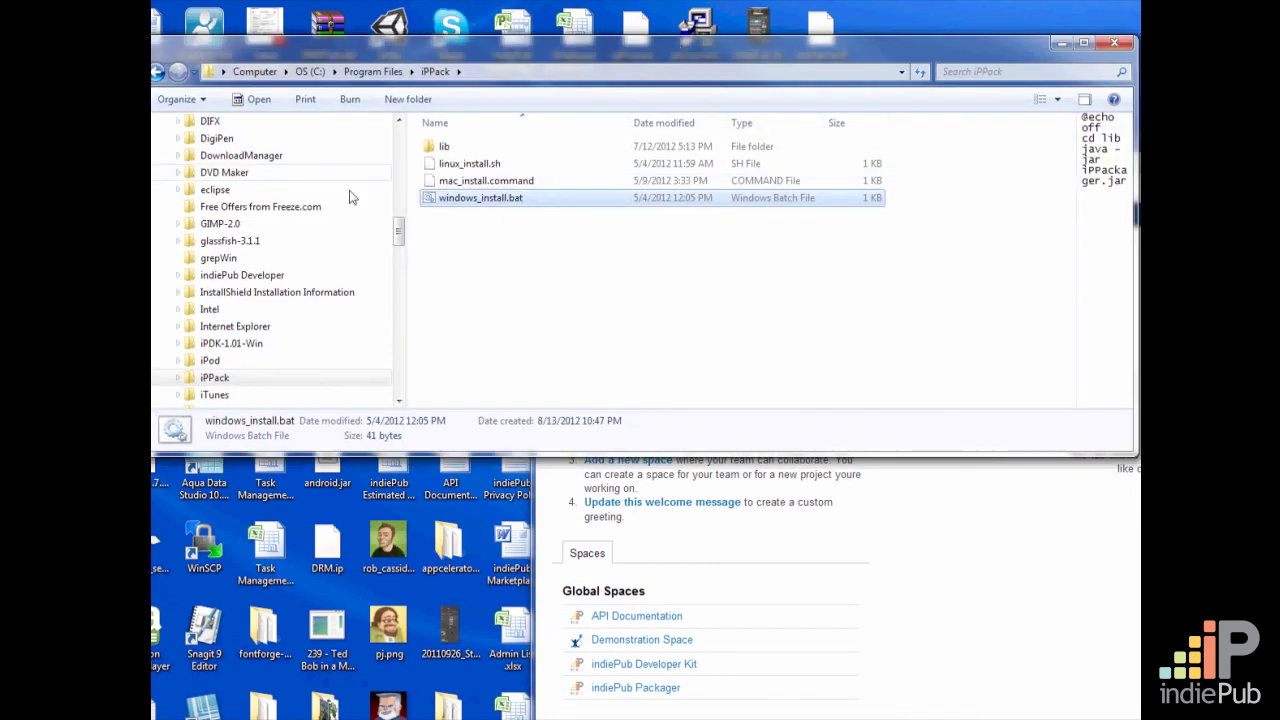
{"action": "scroll", "coordinate": [349, 197], "scroll_direction": "up", "scroll_amount": 10}
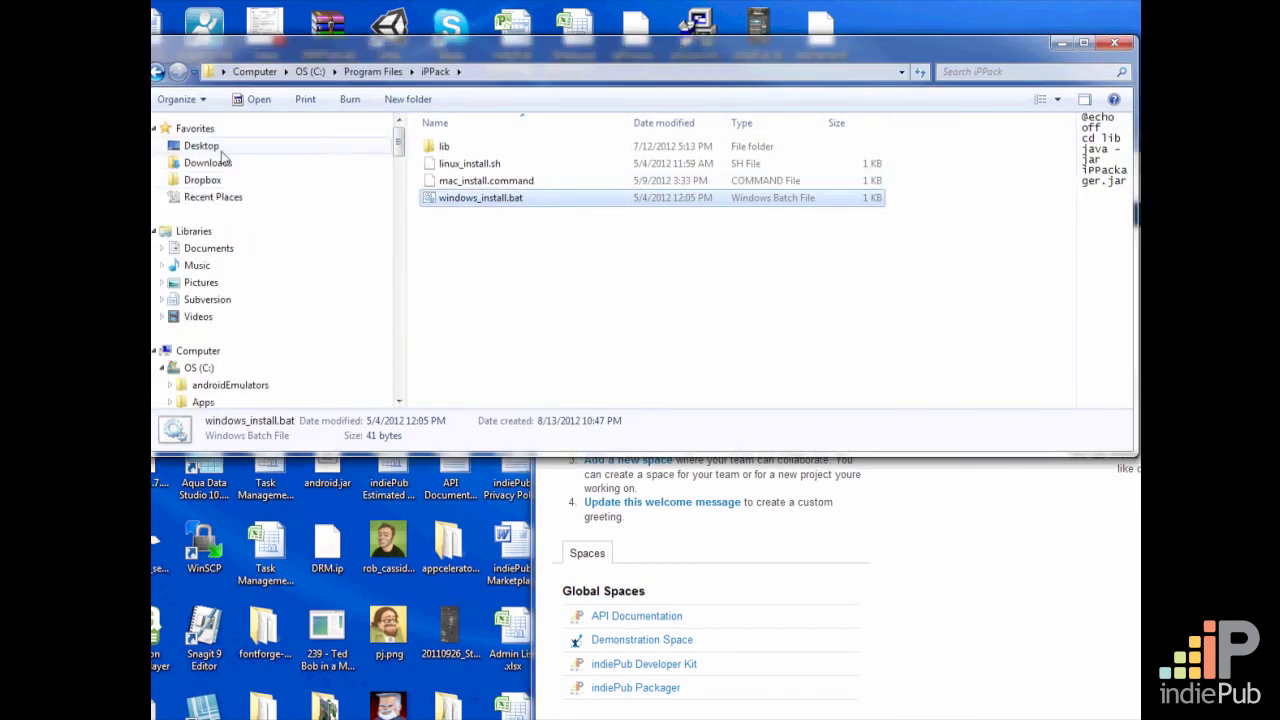
{"action": "left_click", "coordinate": [236, 146]}
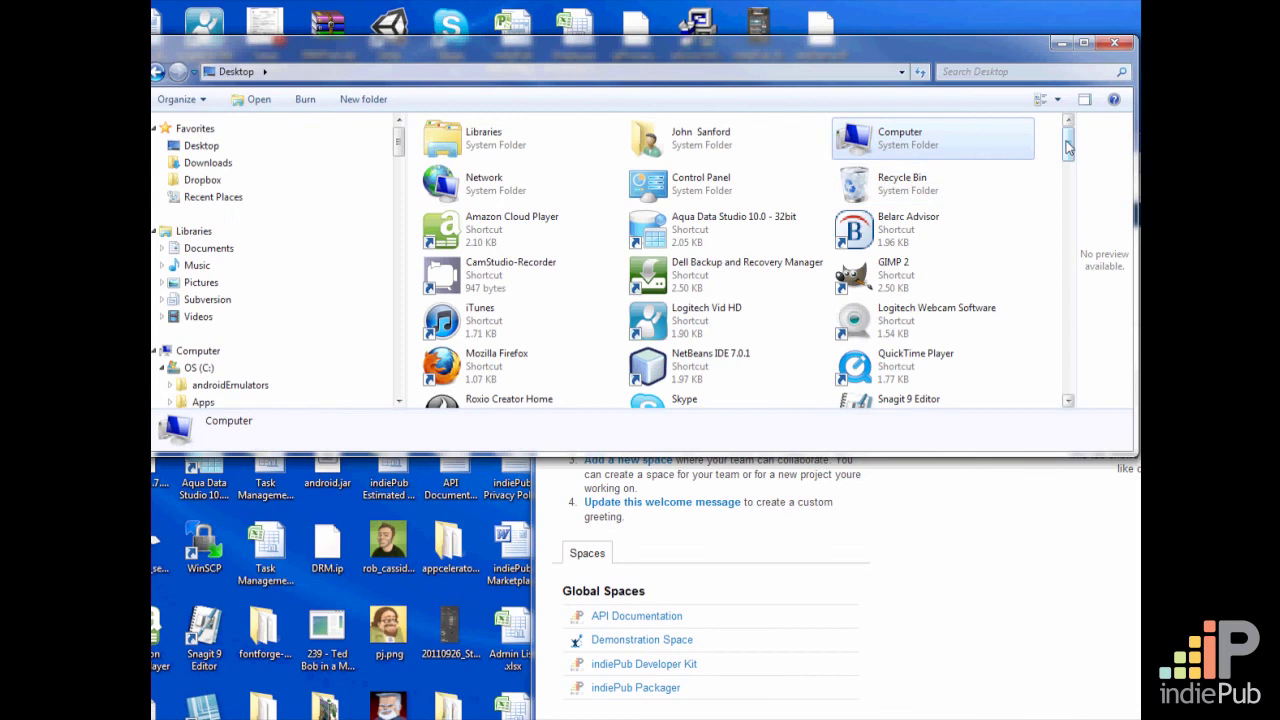
{"action": "left_click_drag", "start_coordinate": [1068, 147], "coordinate": [1069, 228]}
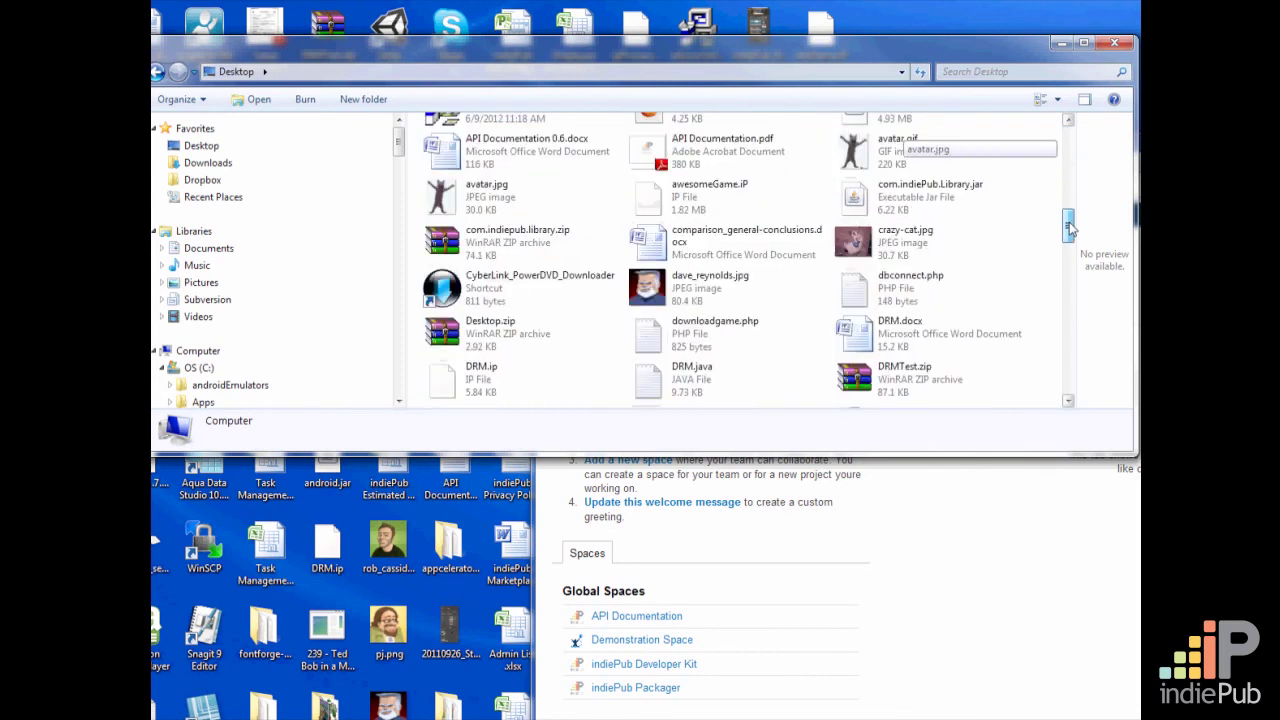
{"action": "left_click", "coordinate": [655, 198]}
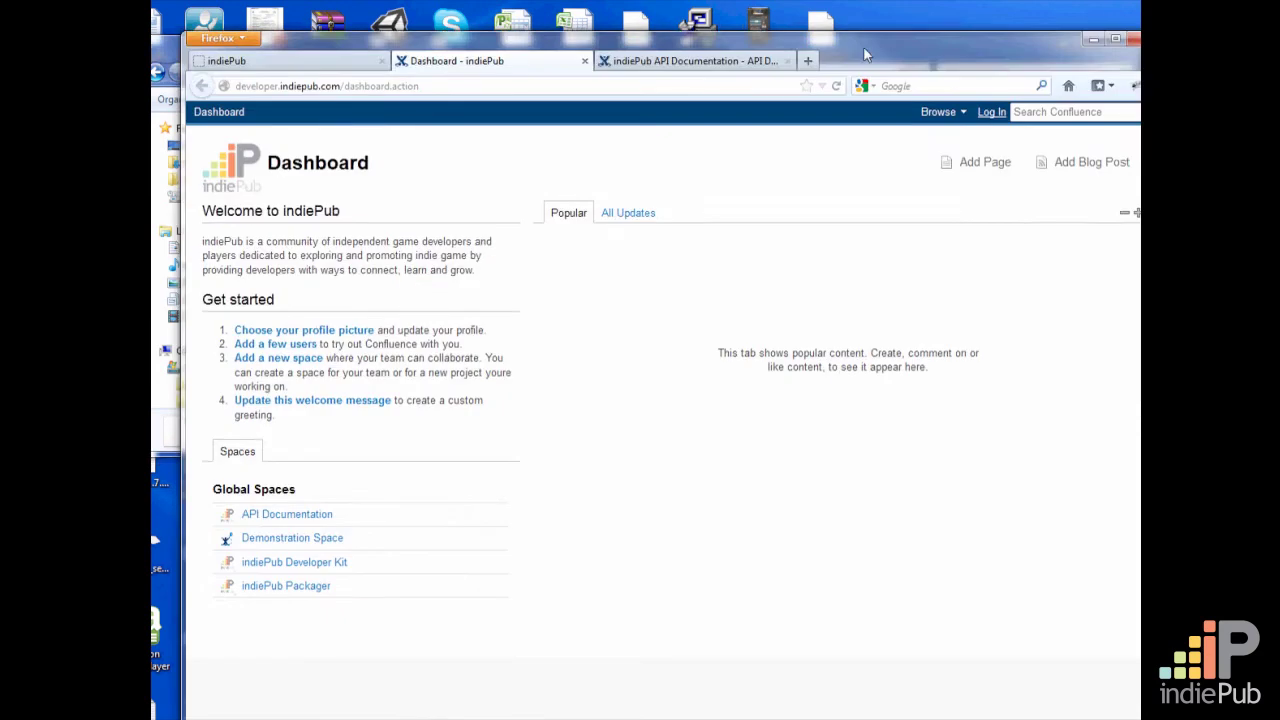
Return to Firefox and close the Dashboard and indiePub API Documentation pages, keeping only the indiePub site open
{"action": "left_click_drag", "start_coordinate": [865, 55], "coordinate": [830, 28]}
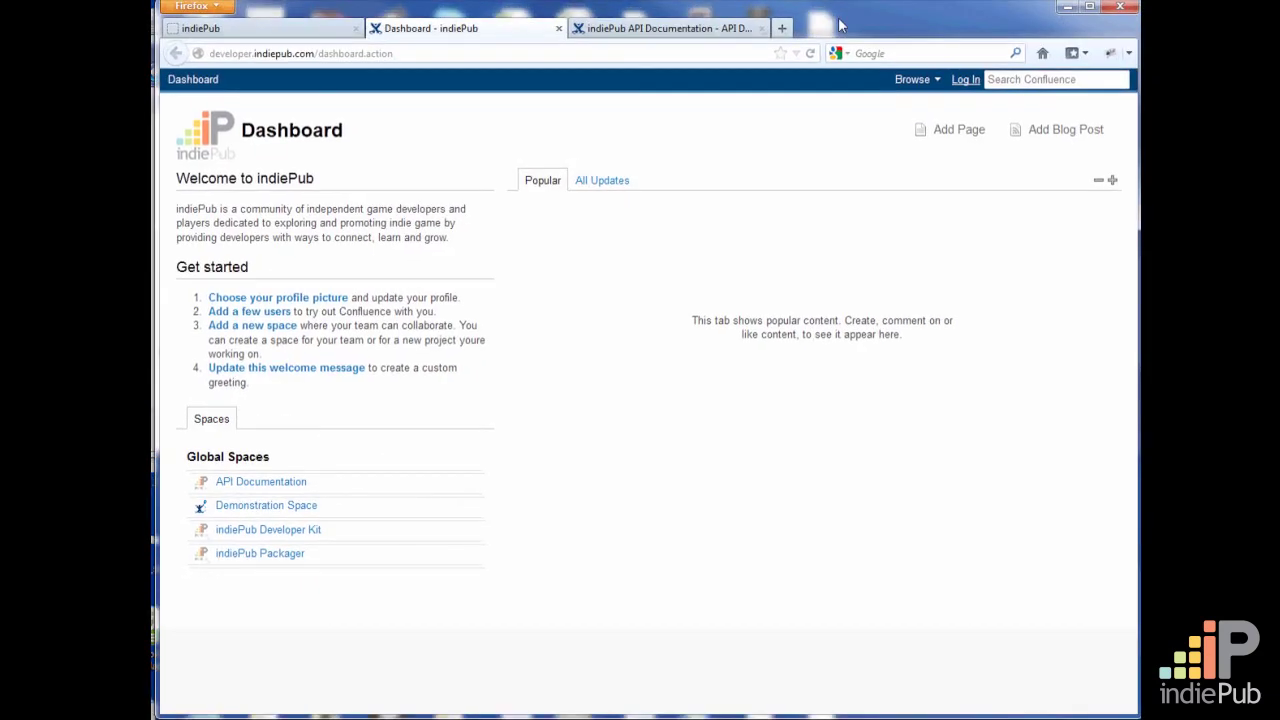
{"action": "left_click", "coordinate": [558, 28]}
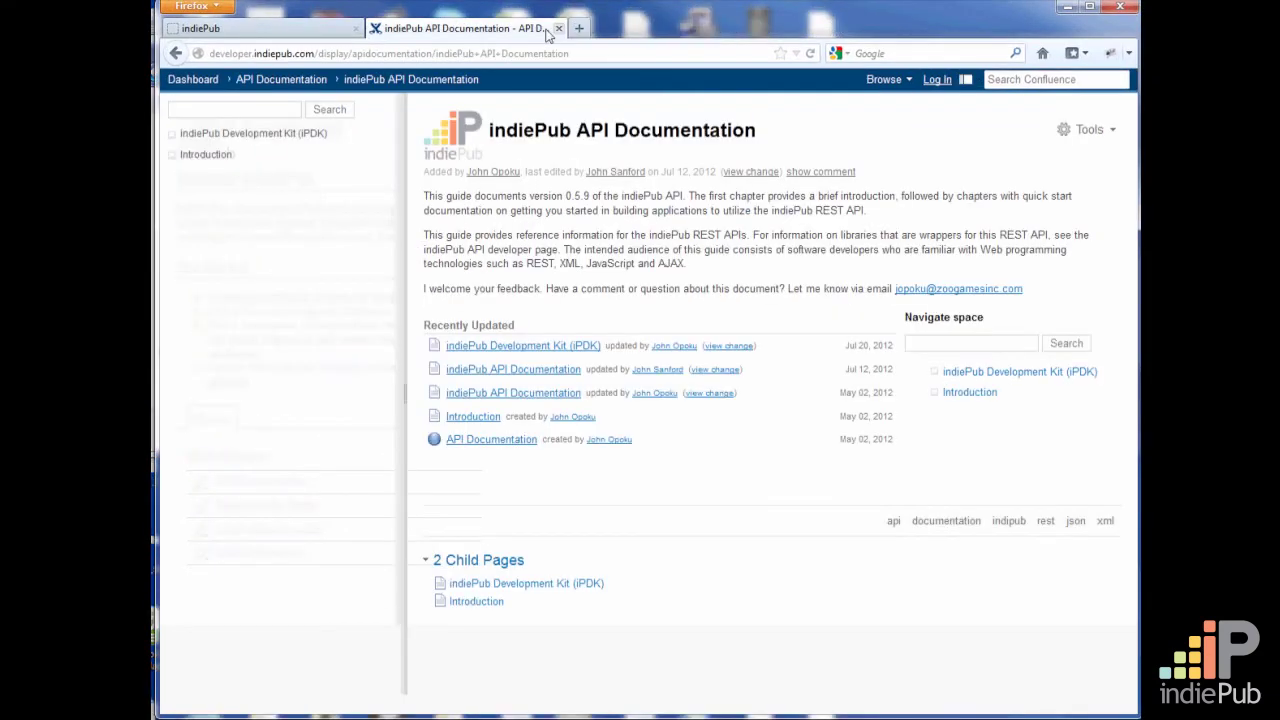
{"action": "left_click", "coordinate": [558, 28]}
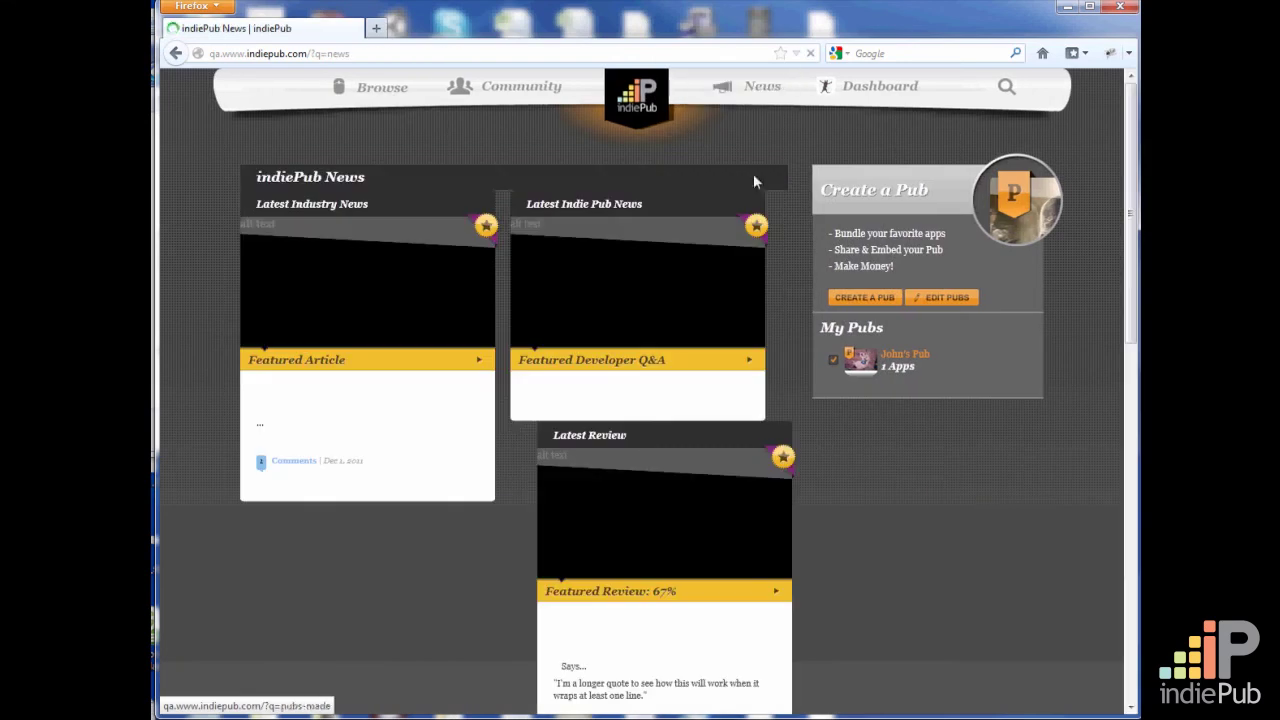
Open the Dashboard and look over its wallet, pending apps and pubs sections
{"action": "mouse_move", "coordinate": [871, 83]}
{"action": "left_click", "coordinate": [887, 159]}
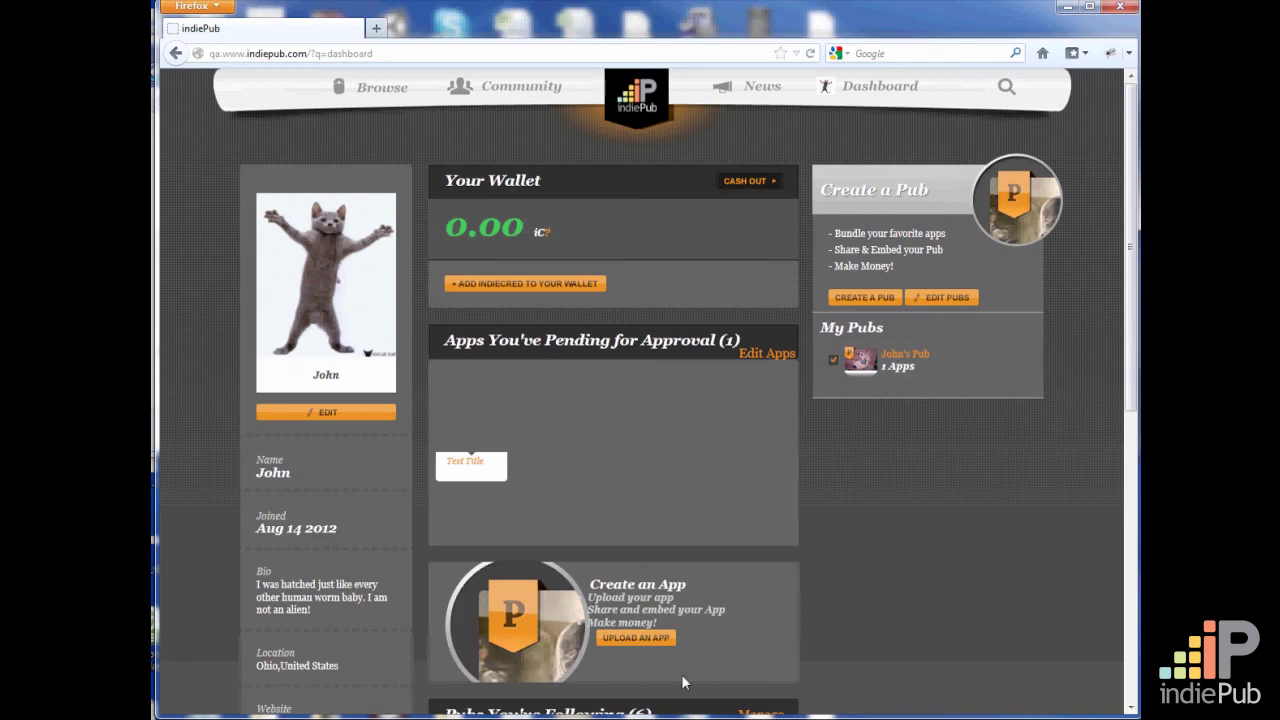
{"action": "scroll", "coordinate": [813, 609], "scroll_direction": "down", "scroll_amount": 5}
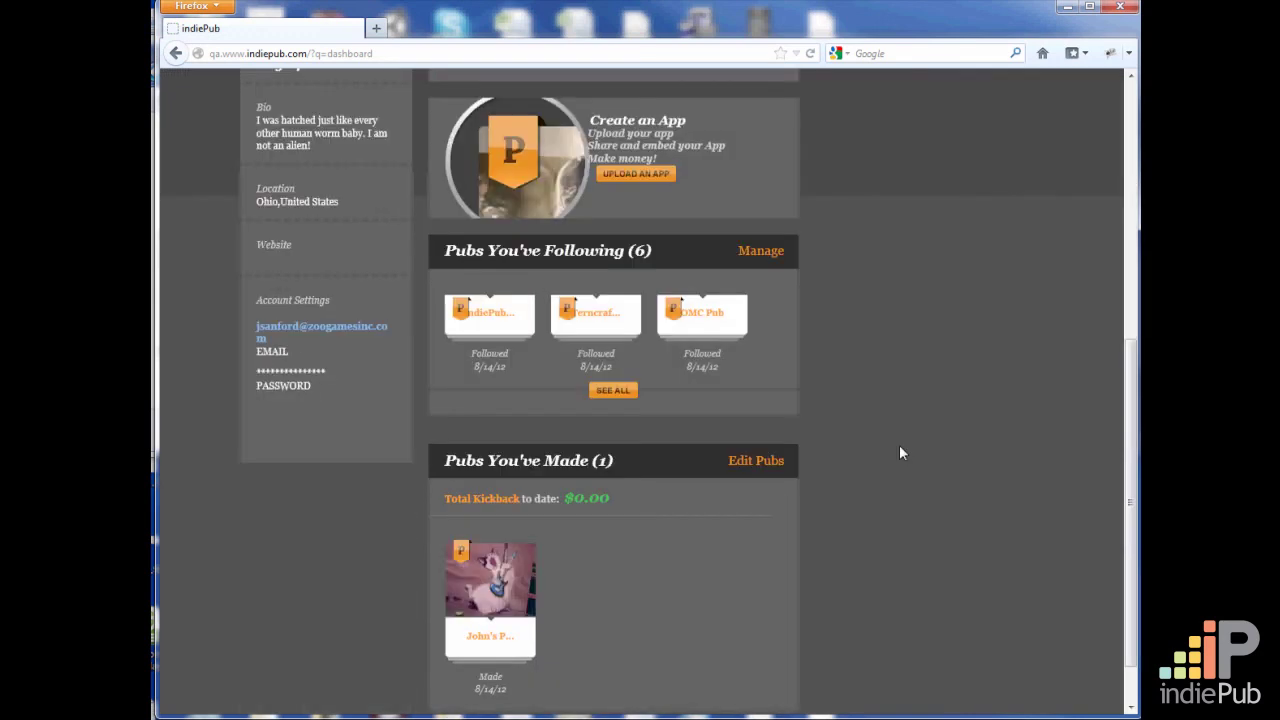
{"action": "scroll", "coordinate": [900, 500], "scroll_direction": "down", "scroll_amount": 1}
{"action": "scroll", "coordinate": [668, 449], "scroll_direction": "up", "scroll_amount": 5}
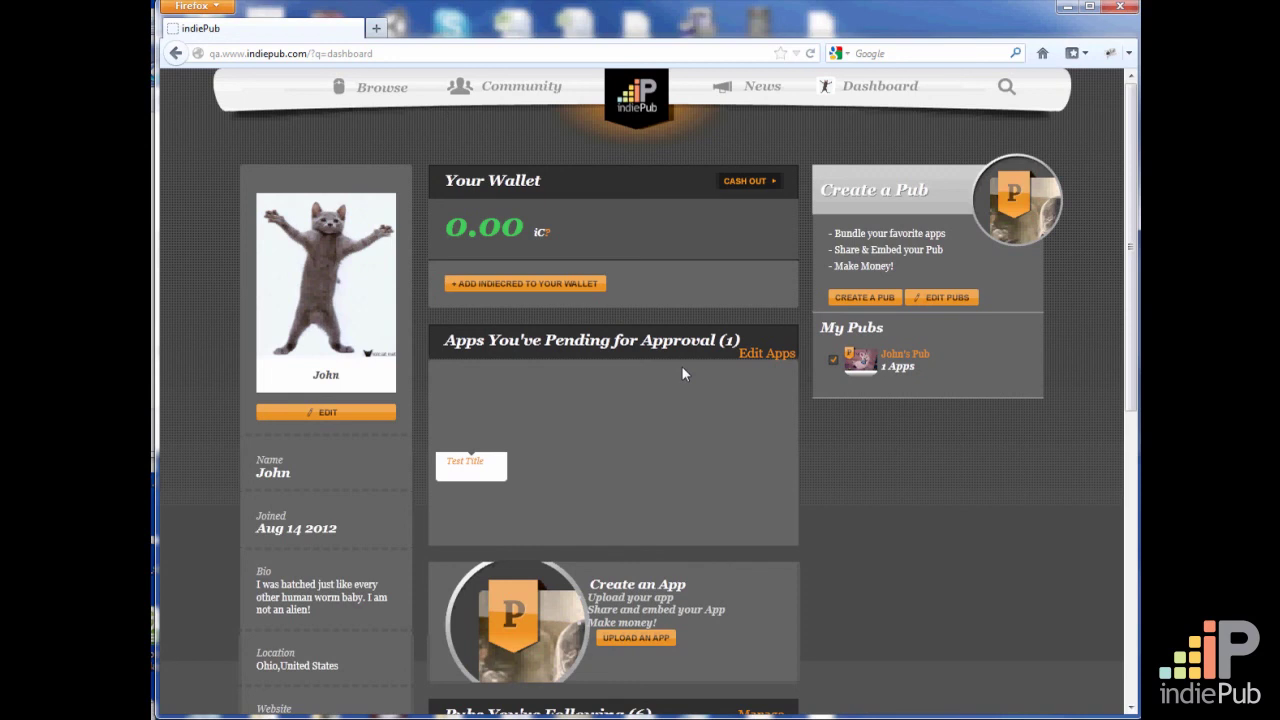
View the detail page of the pending app Test Title and return to the Dashboard
{"action": "mouse_move", "coordinate": [463, 471]}
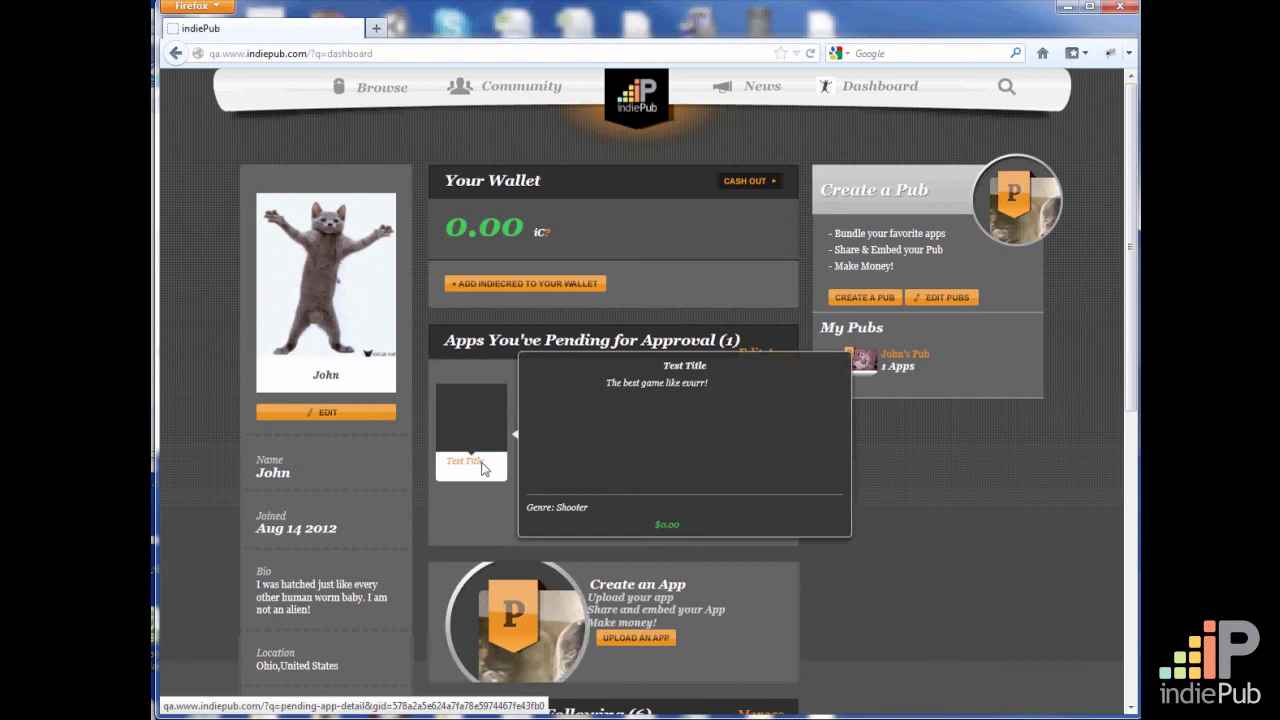
{"action": "left_click", "coordinate": [479, 466]}
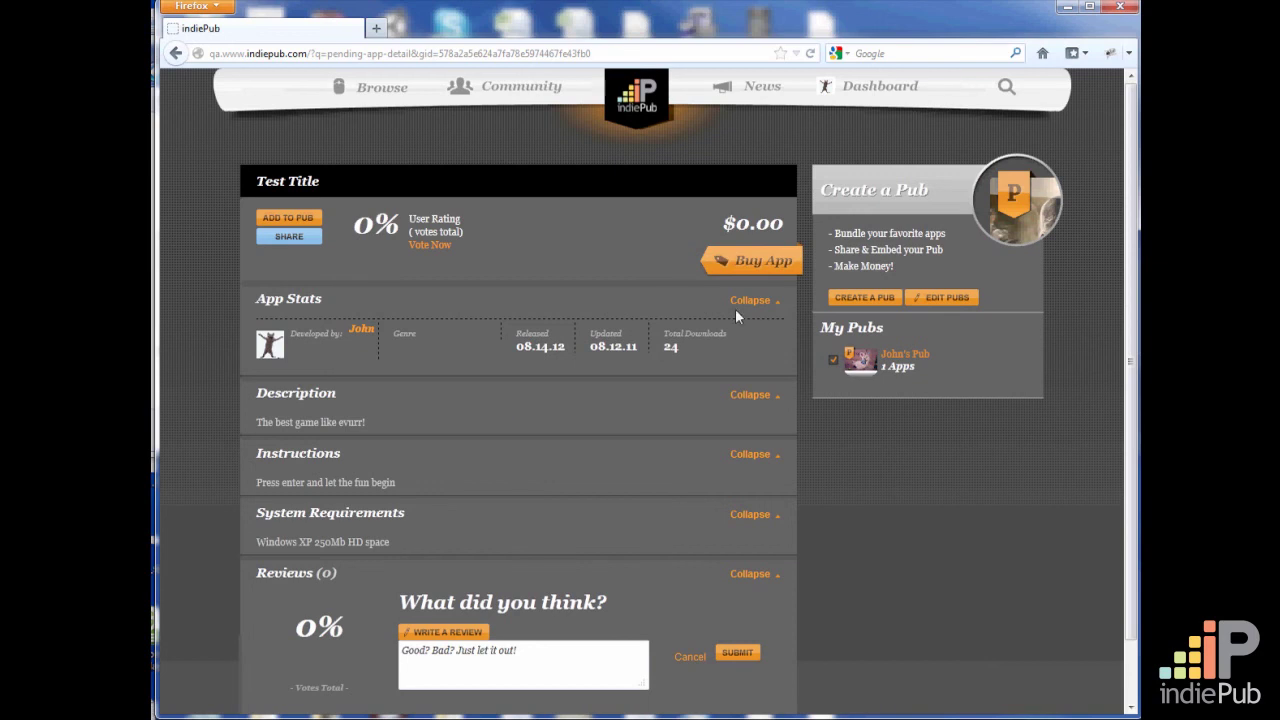
{"action": "left_click", "coordinate": [178, 56]}
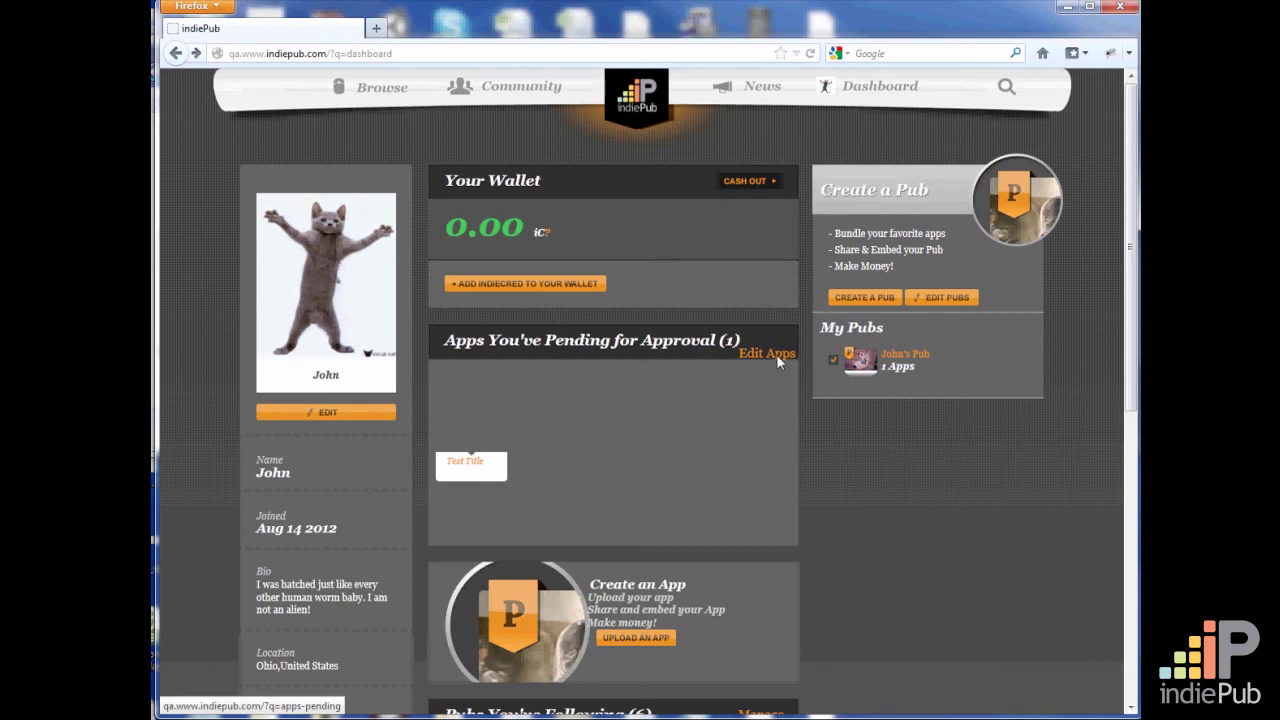
Open the pending apps for editing and look through the editable sections of Test Title
{"action": "left_click", "coordinate": [778, 356]}
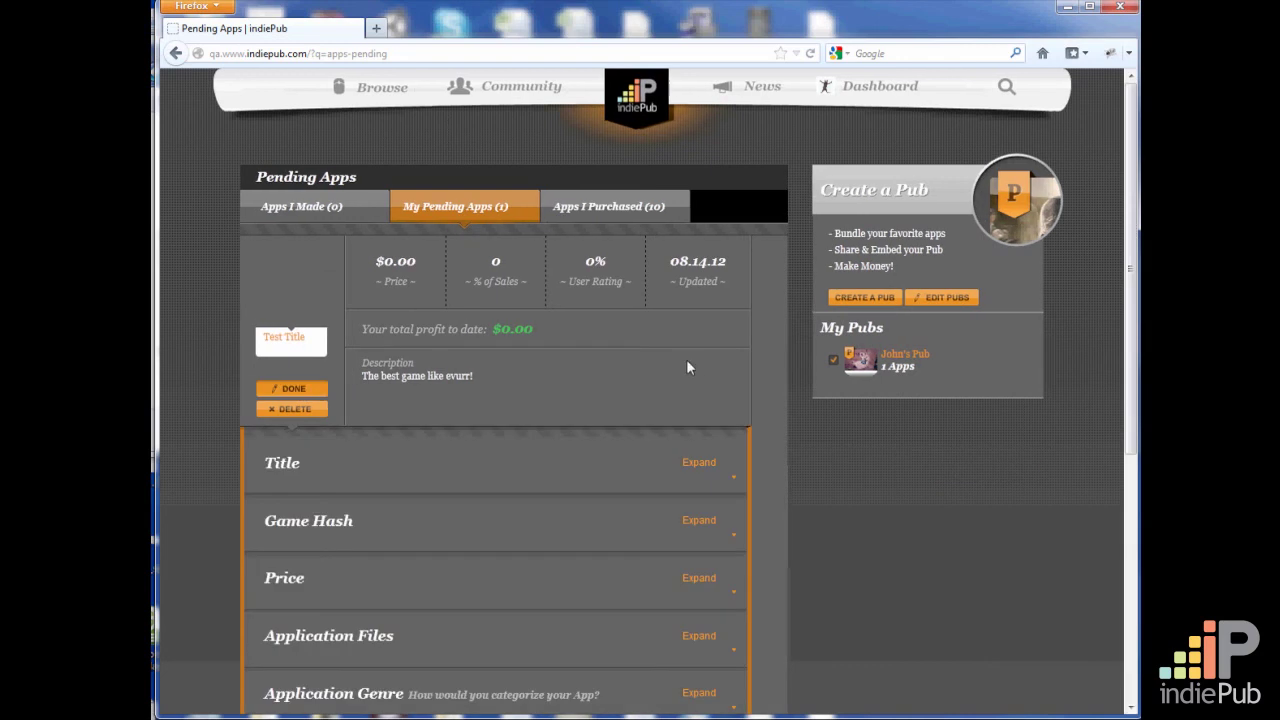
{"action": "scroll", "coordinate": [680, 370], "scroll_direction": "down", "scroll_amount": 5}
{"action": "scroll", "coordinate": [674, 372], "scroll_direction": "up", "scroll_amount": 5}
{"action": "scroll", "coordinate": [695, 497], "scroll_direction": "down", "scroll_amount": 2}
{"action": "scroll", "coordinate": [715, 497], "scroll_direction": "down", "scroll_amount": 4}
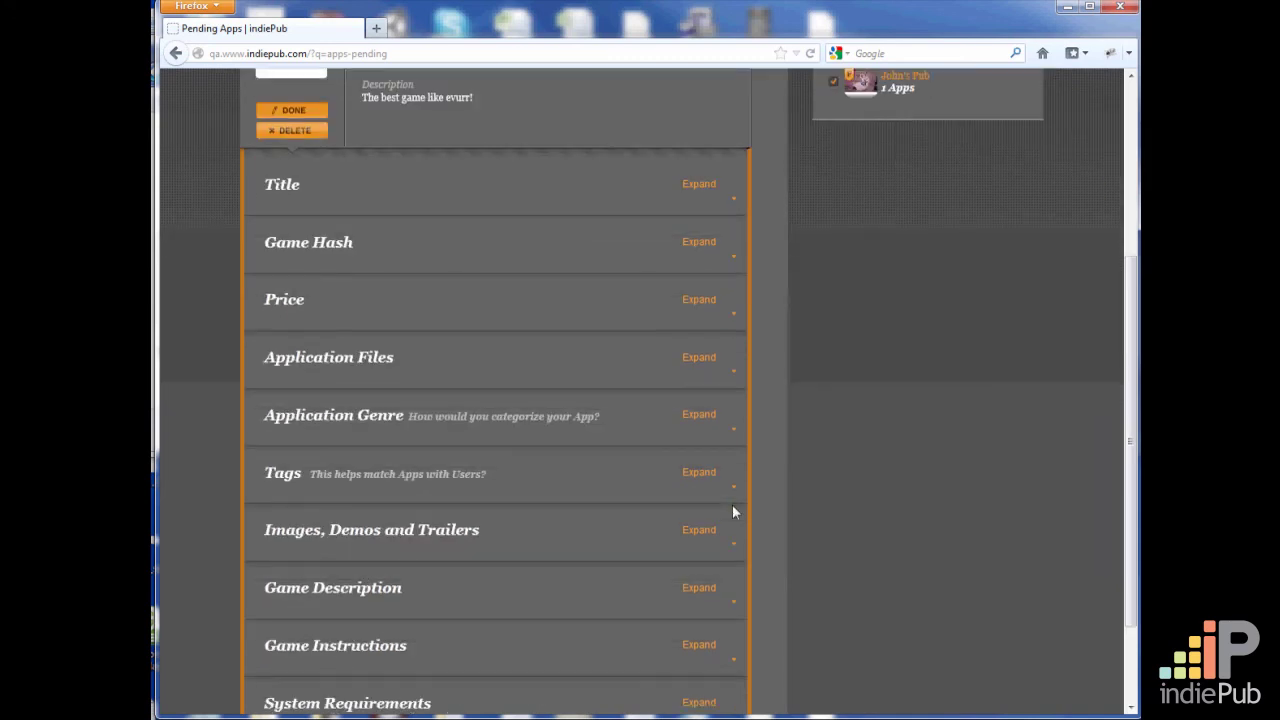
Expand the Title and Price sections of the pending app, leaving Game Hash collapsed after checking it
{"action": "left_click", "coordinate": [701, 186]}
{"action": "left_click", "coordinate": [724, 302]}
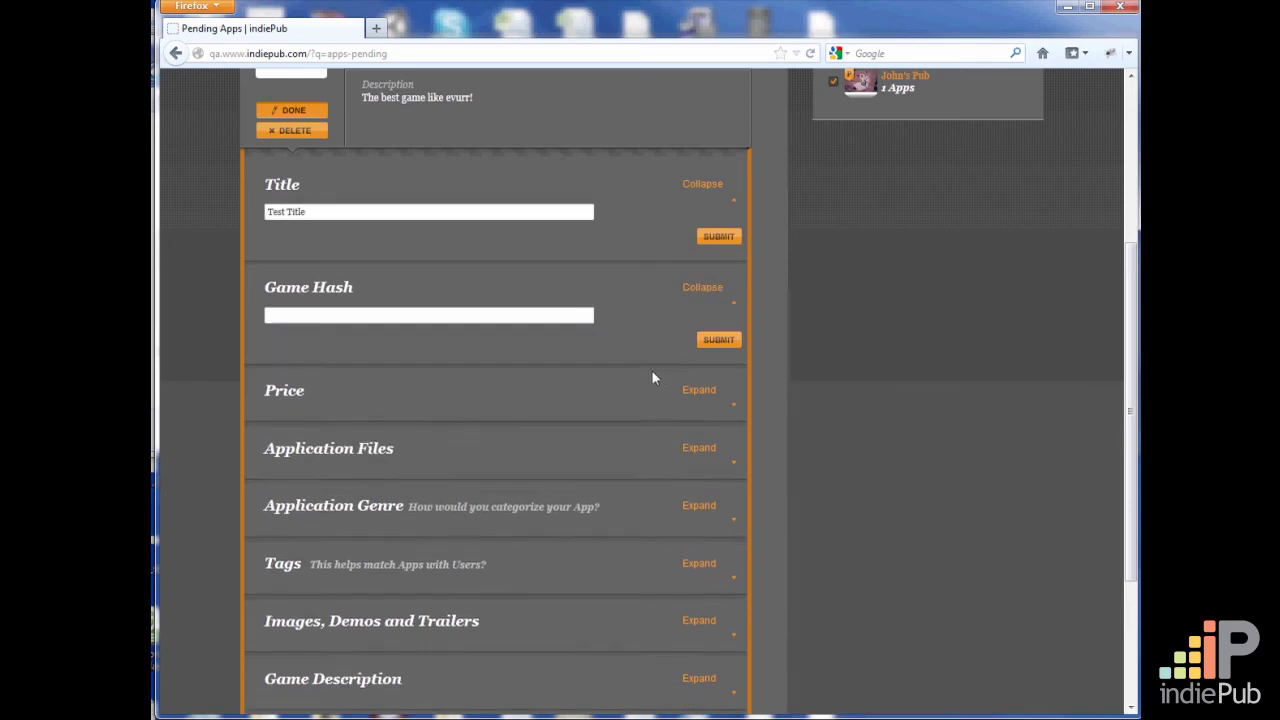
{"action": "scroll", "coordinate": [648, 380], "scroll_direction": "down", "scroll_amount": 2}
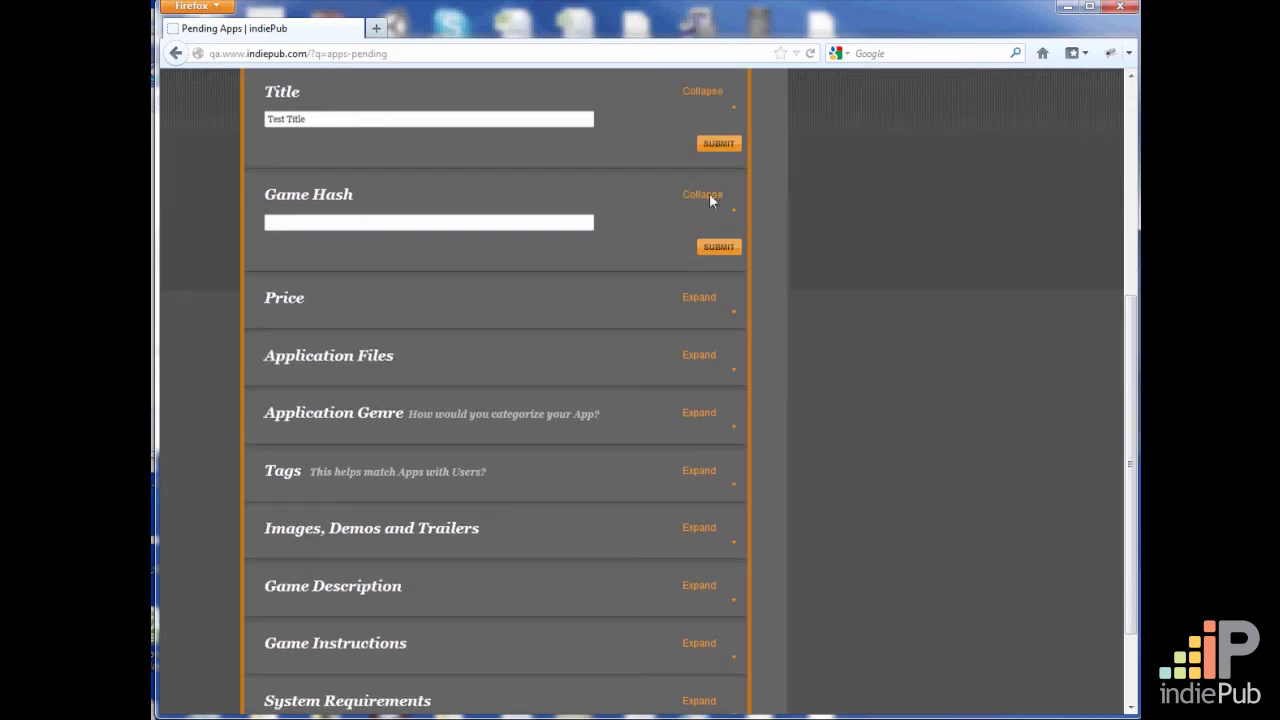
{"action": "left_click", "coordinate": [709, 198]}
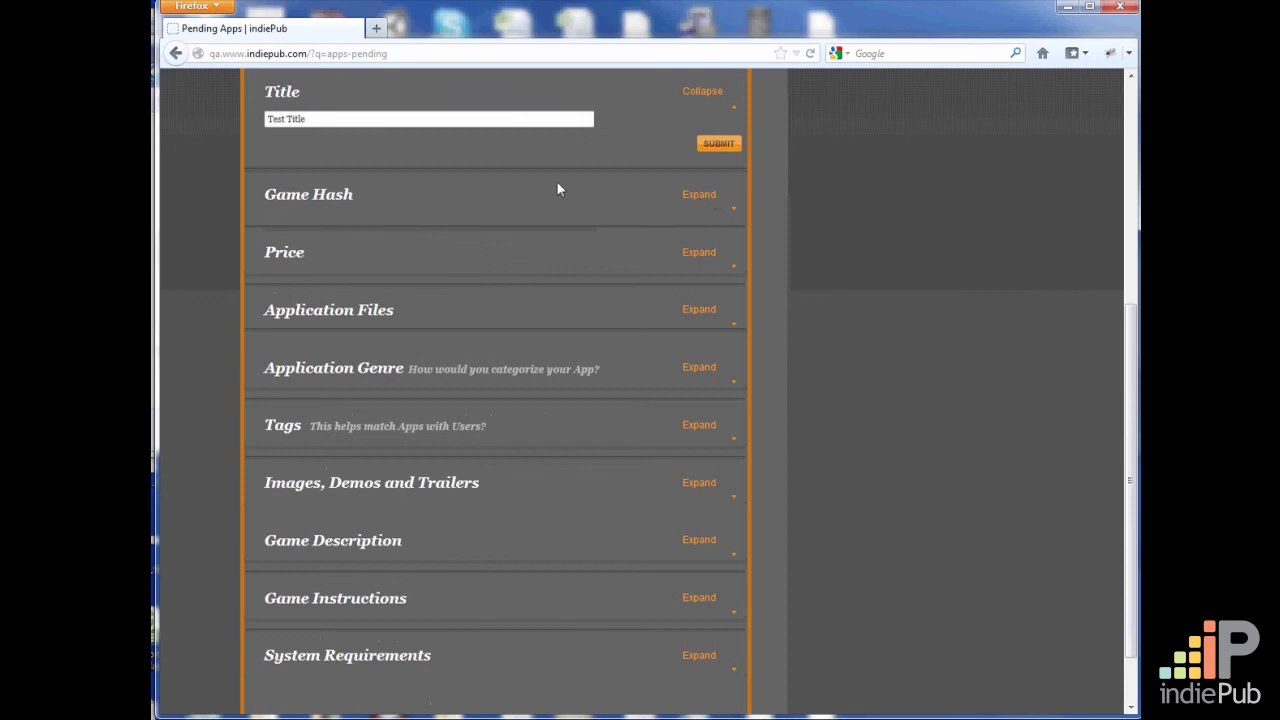
{"action": "left_click", "coordinate": [702, 253]}
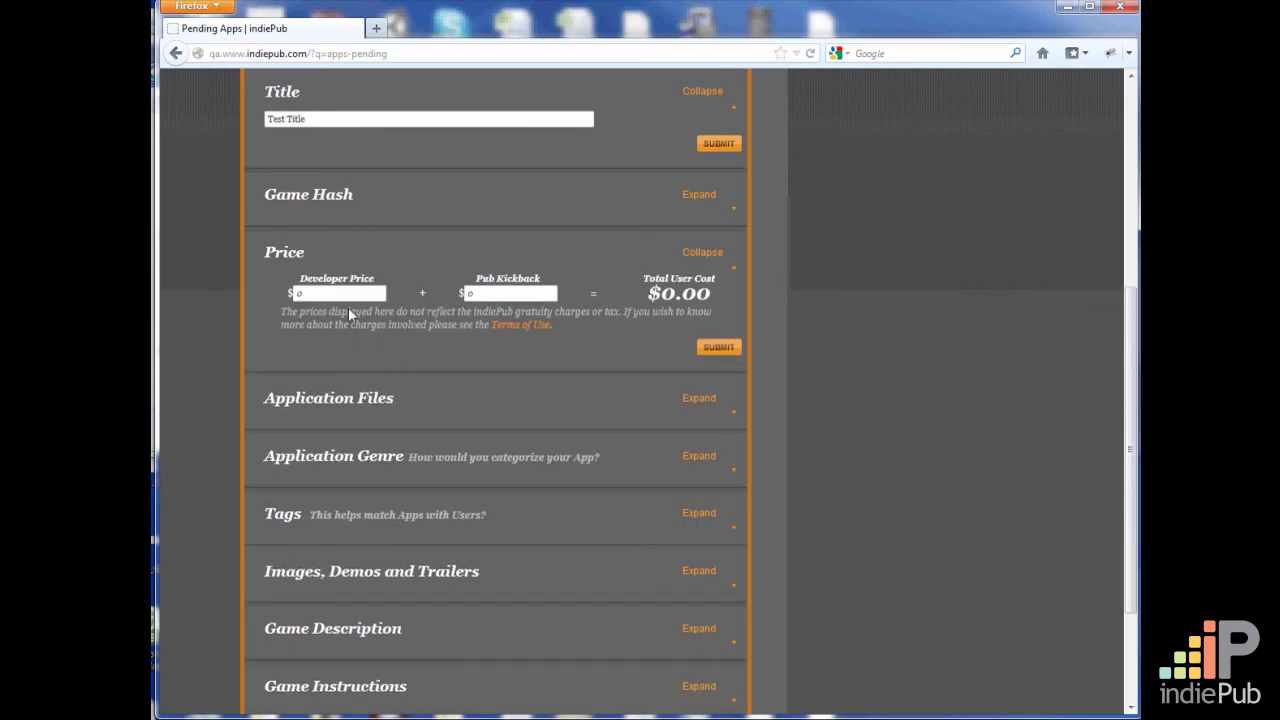
Expand the Application Files, Application Genre and Tags sections of the pending app
{"action": "scroll", "coordinate": [507, 368], "scroll_direction": "down", "scroll_amount": 3}
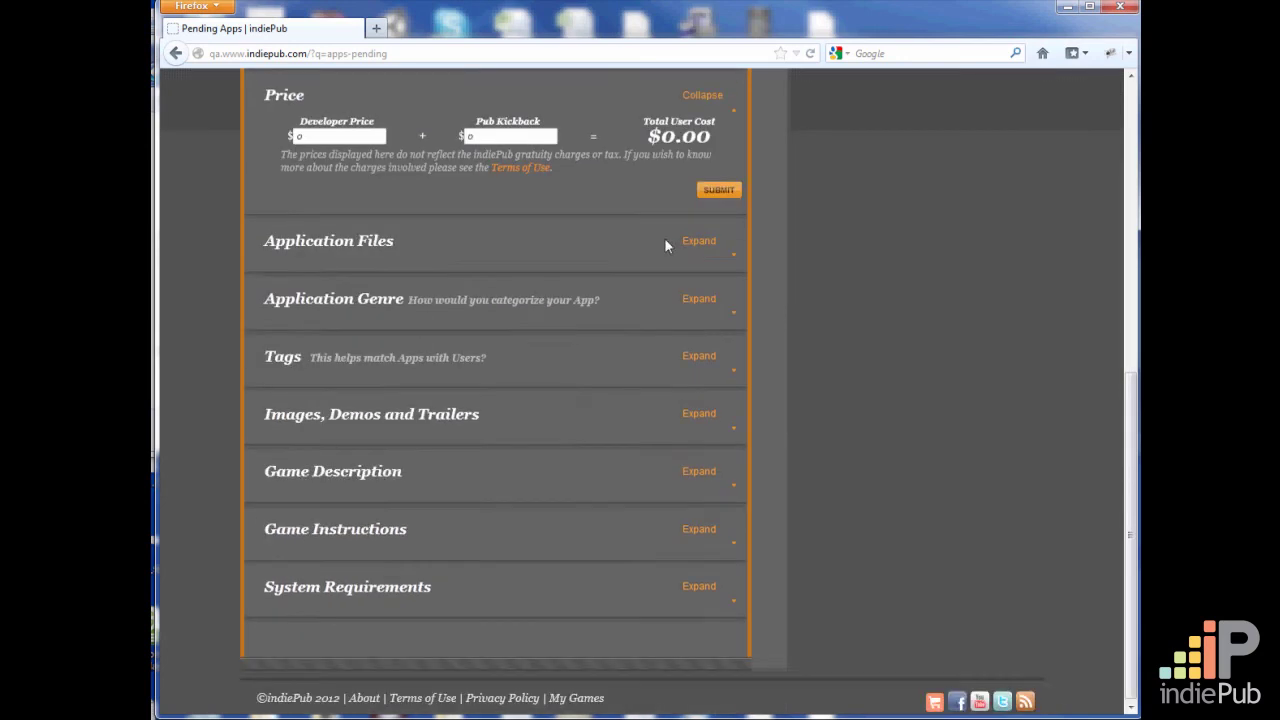
{"action": "left_click", "coordinate": [699, 241]}
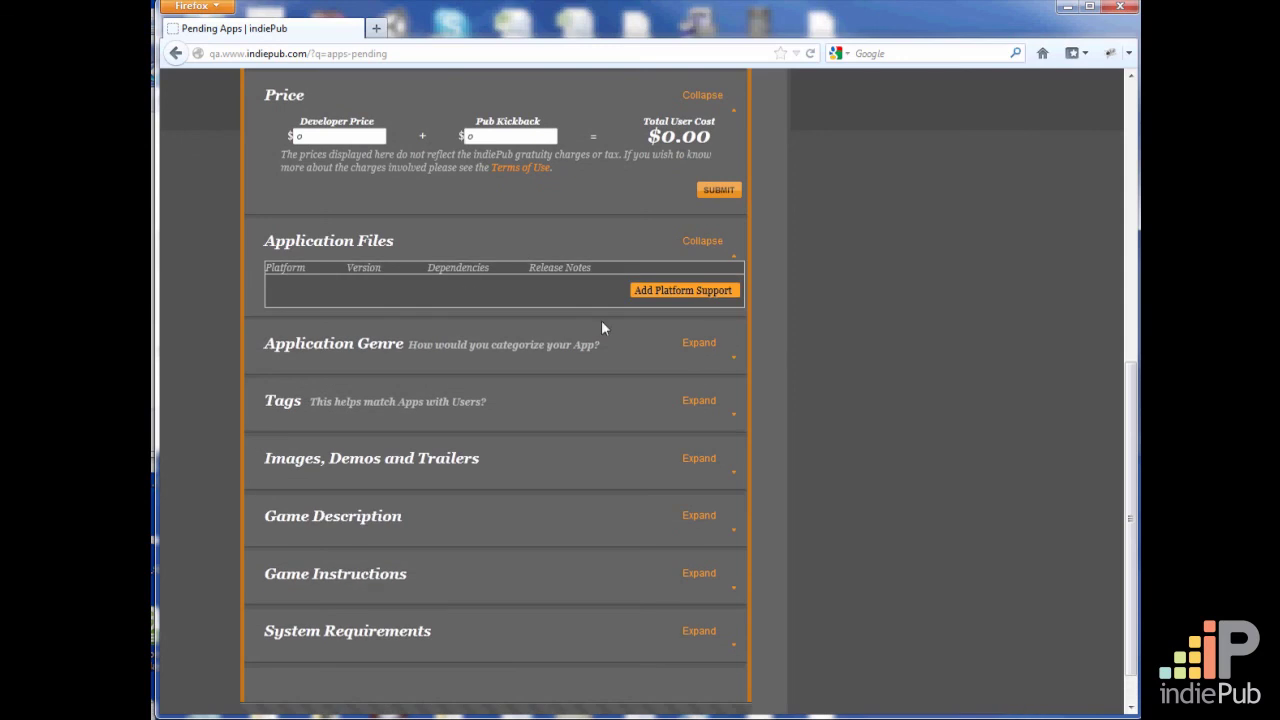
{"action": "scroll", "coordinate": [586, 347], "scroll_direction": "down", "scroll_amount": 1}
{"action": "left_click", "coordinate": [703, 299]}
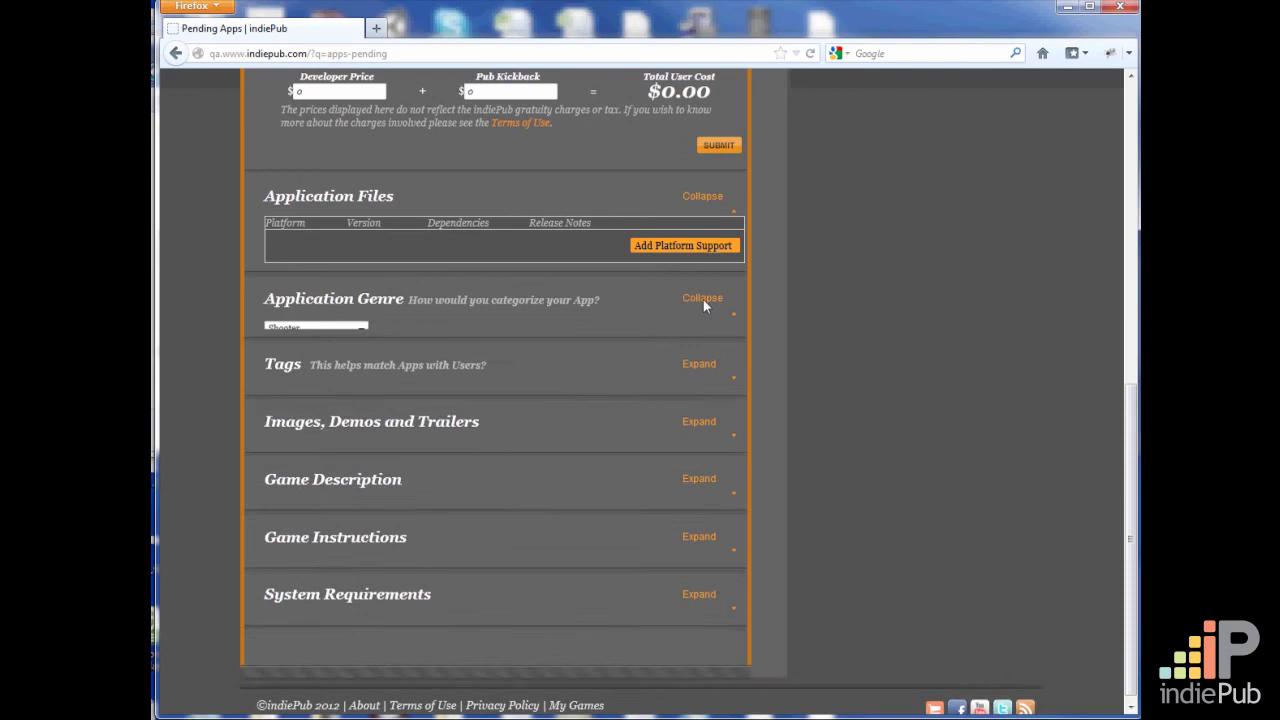
{"action": "left_click", "coordinate": [697, 403]}
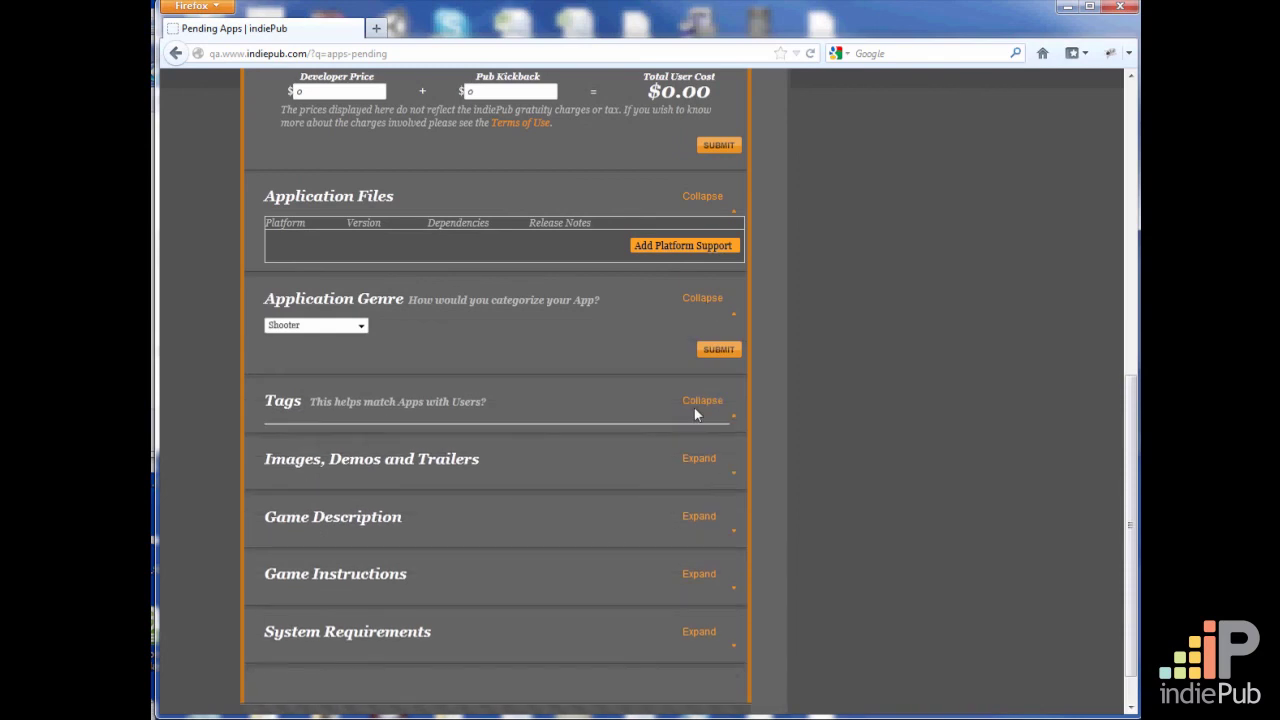
Expand the Images, Demos and Trailers section to show its upload fields
{"action": "scroll", "coordinate": [681, 498], "scroll_direction": "down", "scroll_amount": 2}
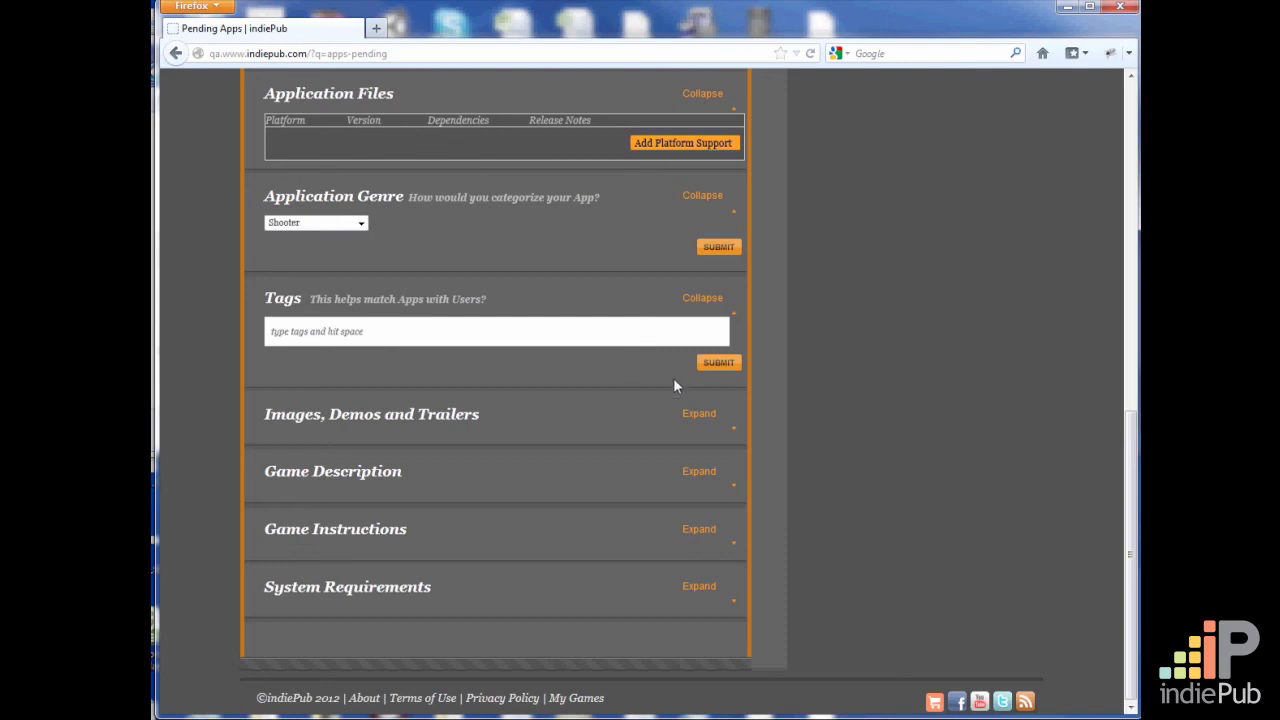
{"action": "left_click", "coordinate": [682, 412]}
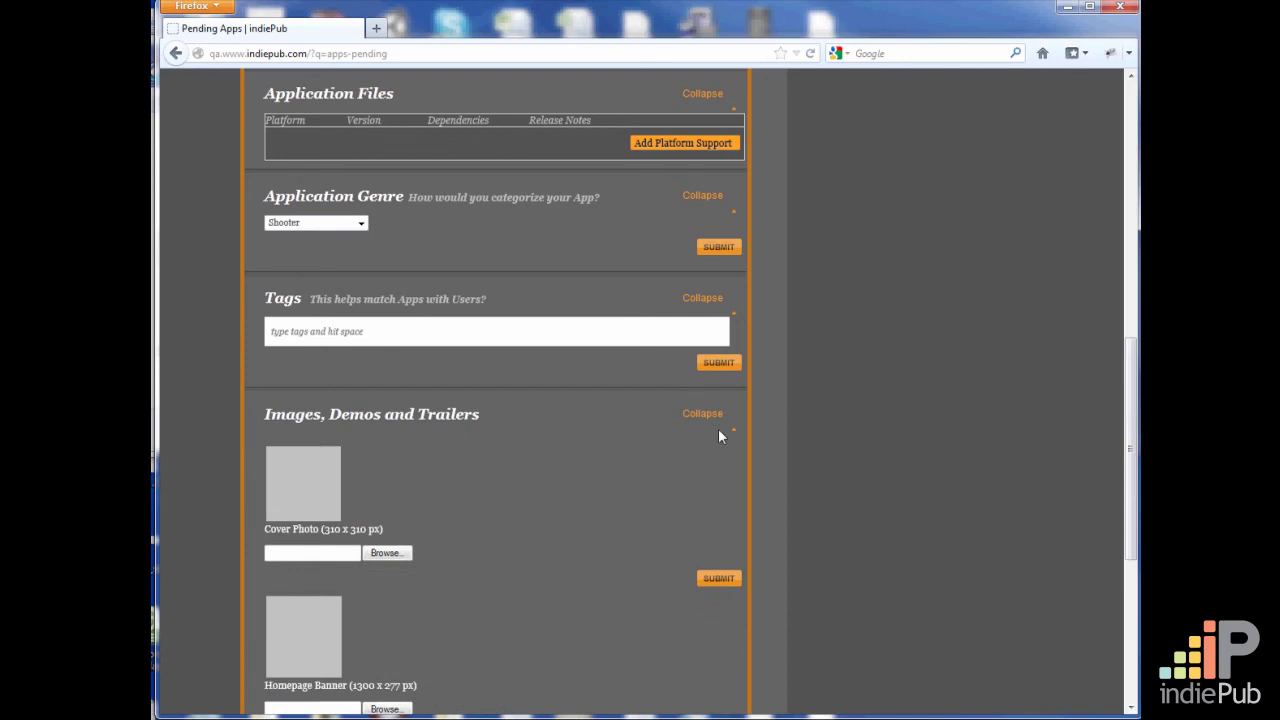
{"action": "scroll", "coordinate": [507, 490], "scroll_direction": "down", "scroll_amount": 3}
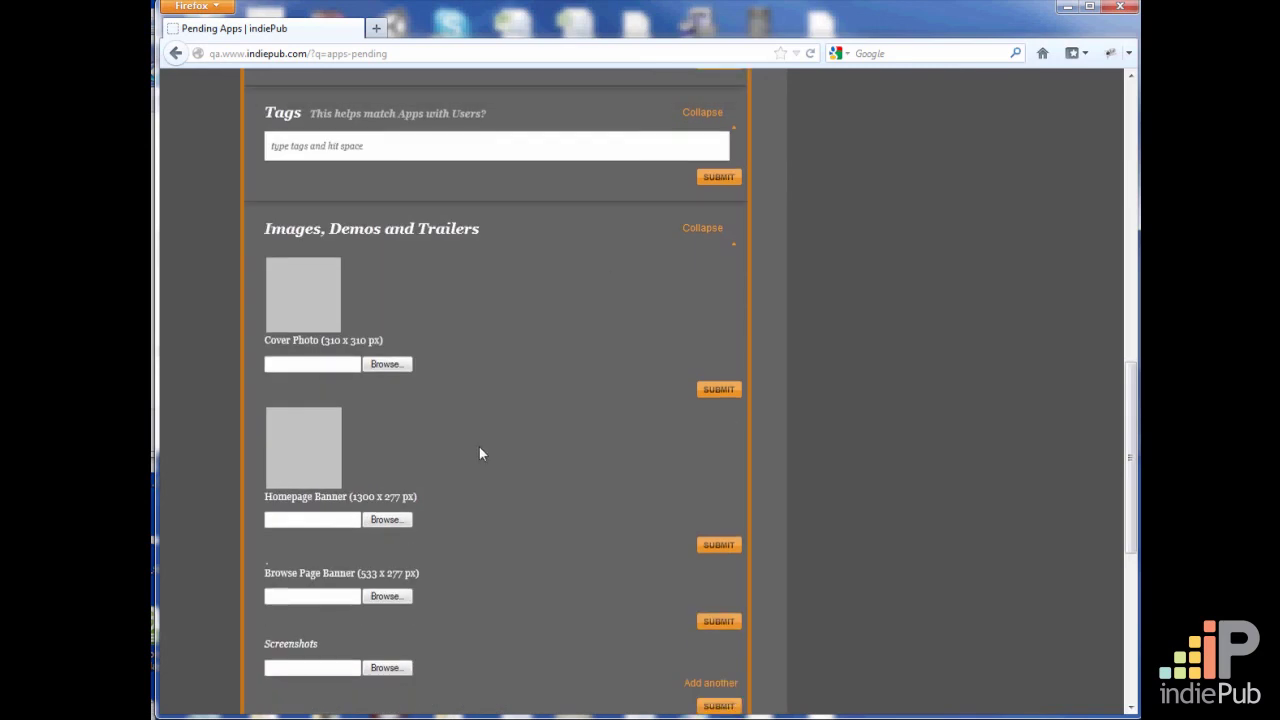
{"action": "scroll", "coordinate": [479, 454], "scroll_direction": "down", "scroll_amount": 3}
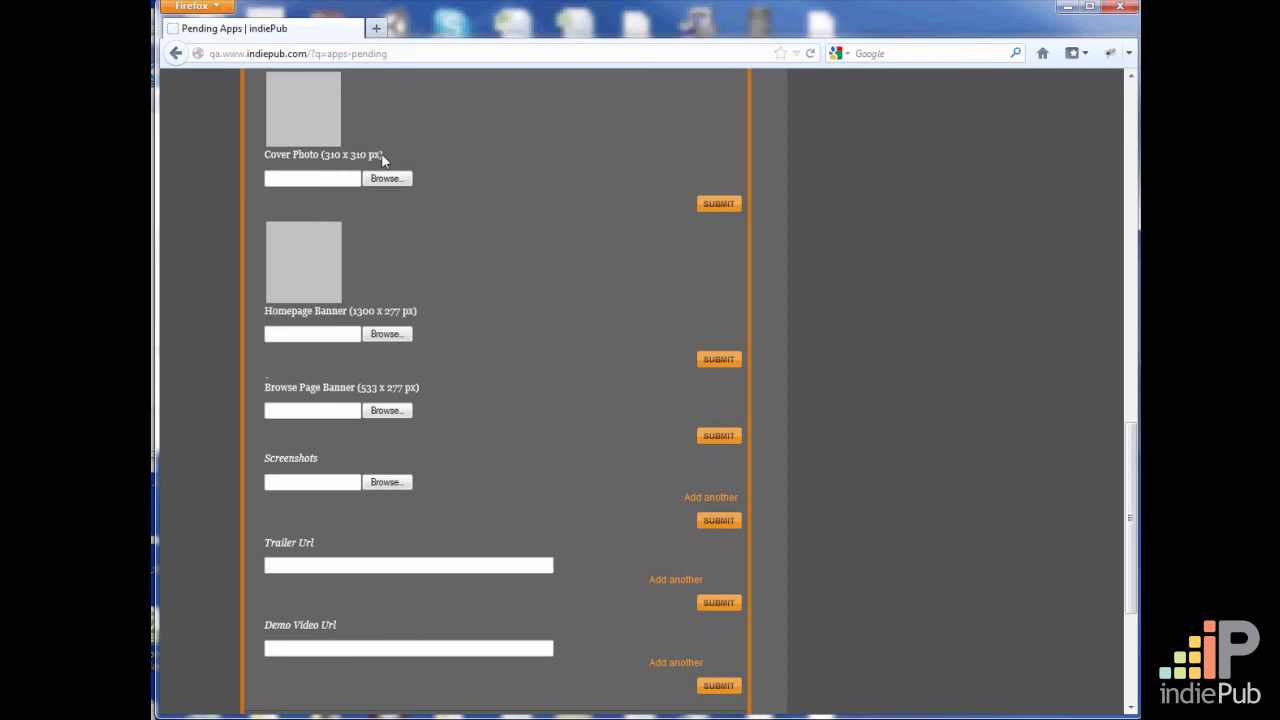
Examine the required pixel sizes for the cover photo and both banners, plus the screenshot, trailer and demo video fields
{"action": "left_click_drag", "start_coordinate": [382, 160], "coordinate": [321, 158]}
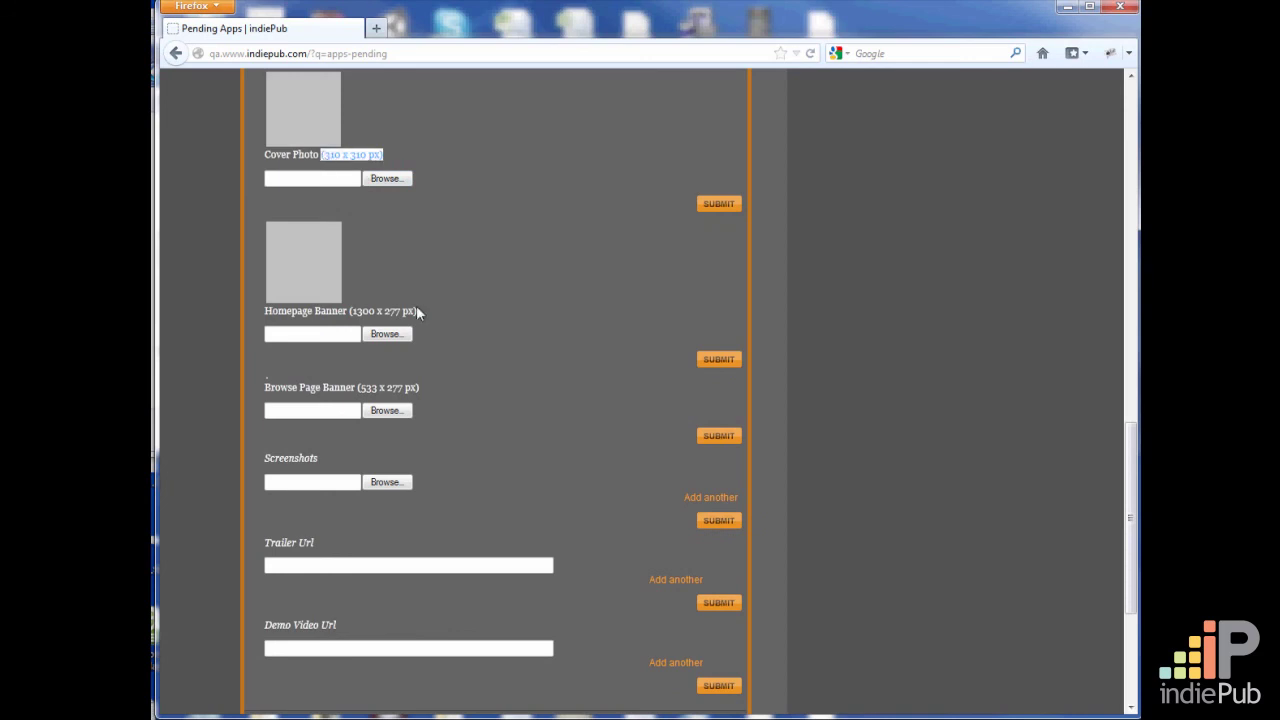
{"action": "left_click_drag", "start_coordinate": [417, 313], "coordinate": [348, 315]}
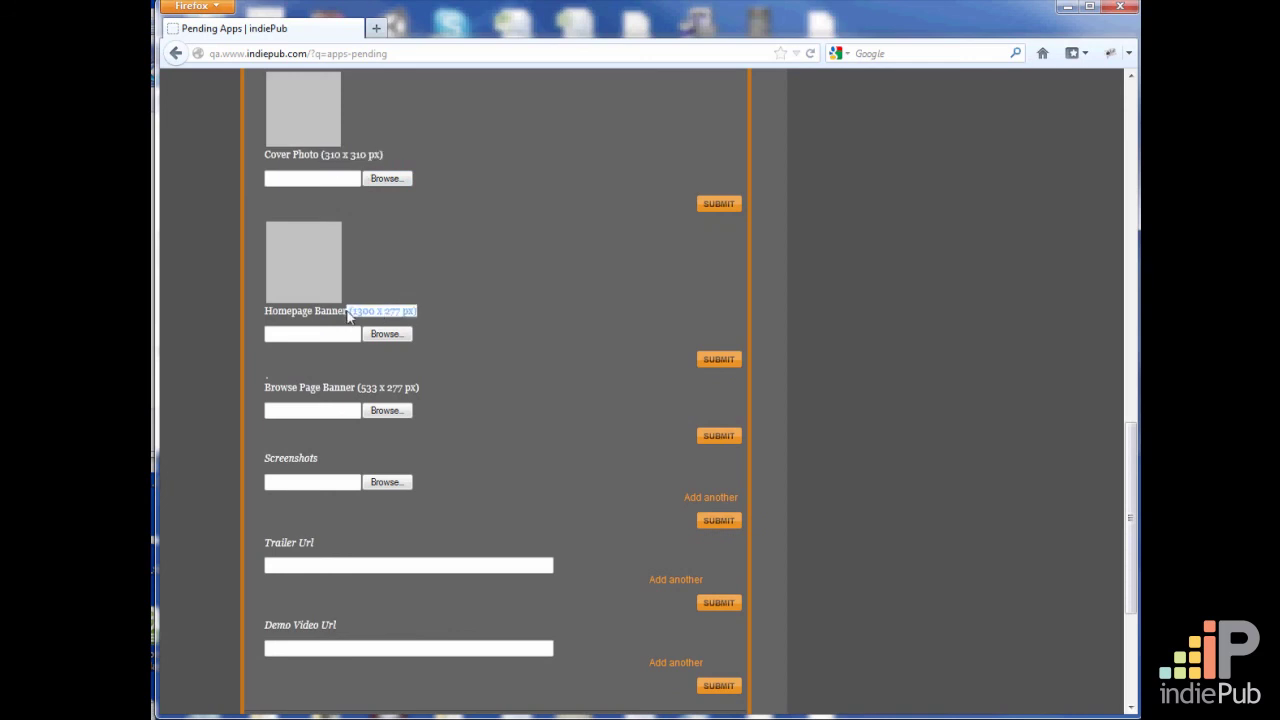
{"action": "left_click", "coordinate": [509, 325]}
{"action": "left_click_drag", "start_coordinate": [418, 390], "coordinate": [357, 389]}
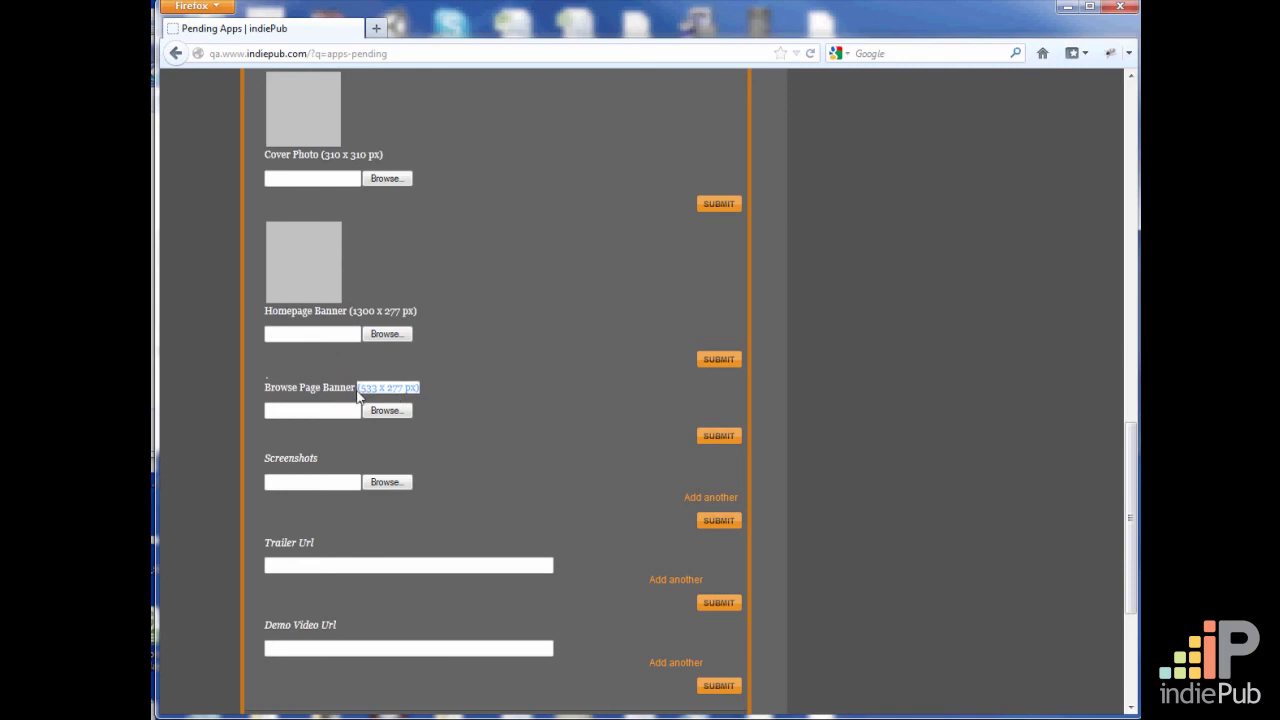
{"action": "scroll", "coordinate": [490, 420], "scroll_direction": "down", "scroll_amount": 3}
{"action": "scroll", "coordinate": [489, 424], "scroll_direction": "down", "scroll_amount": 3}
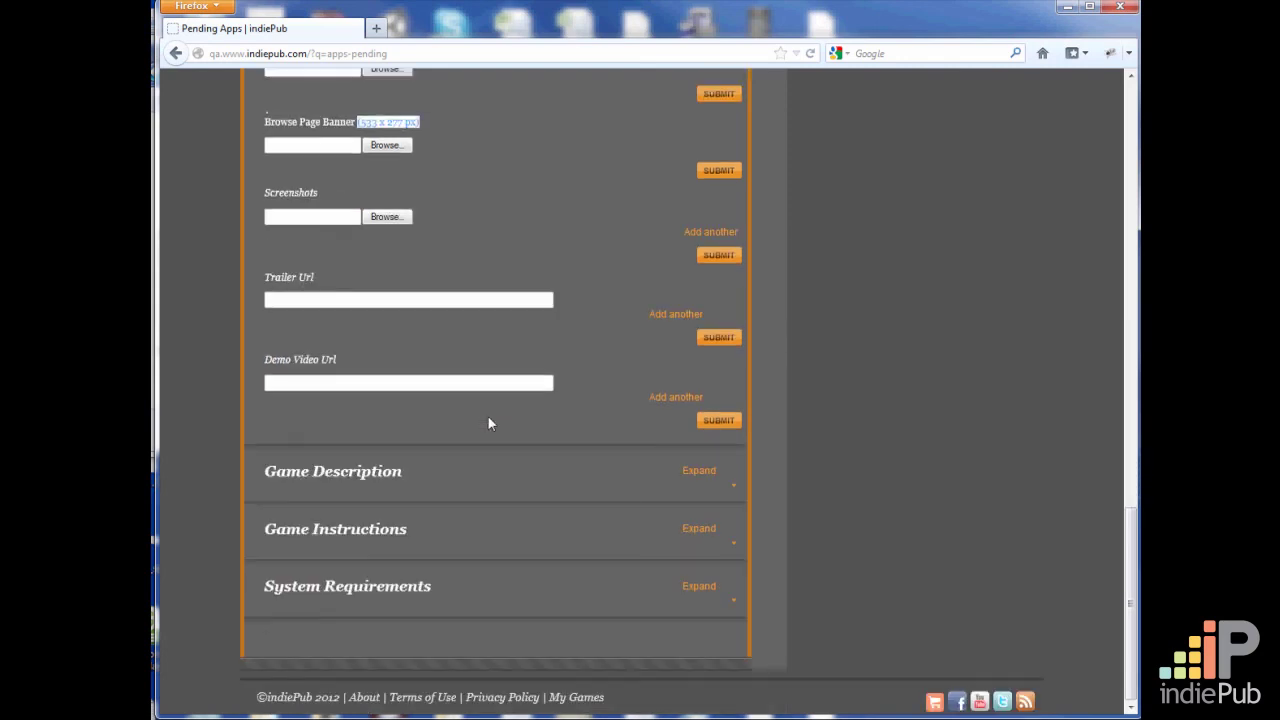
{"action": "scroll", "coordinate": [563, 378], "scroll_direction": "up", "scroll_amount": 6}
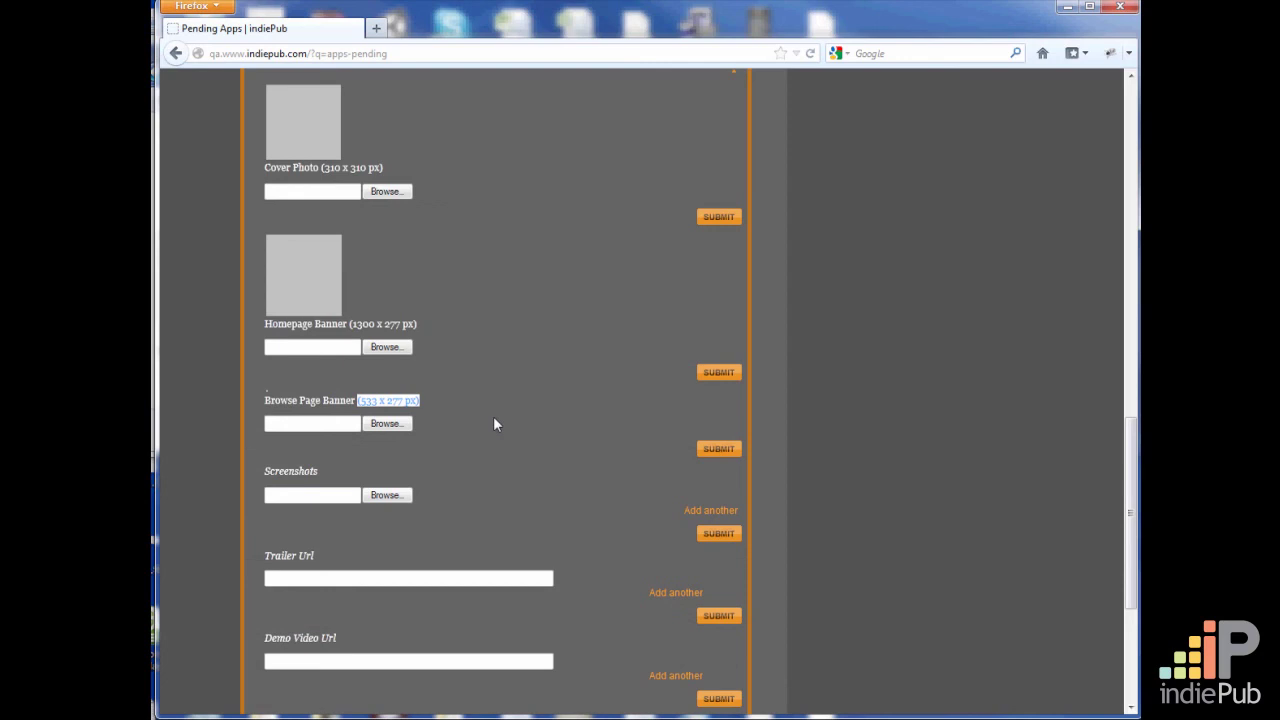
{"action": "left_click_drag", "start_coordinate": [418, 324], "coordinate": [350, 325]}
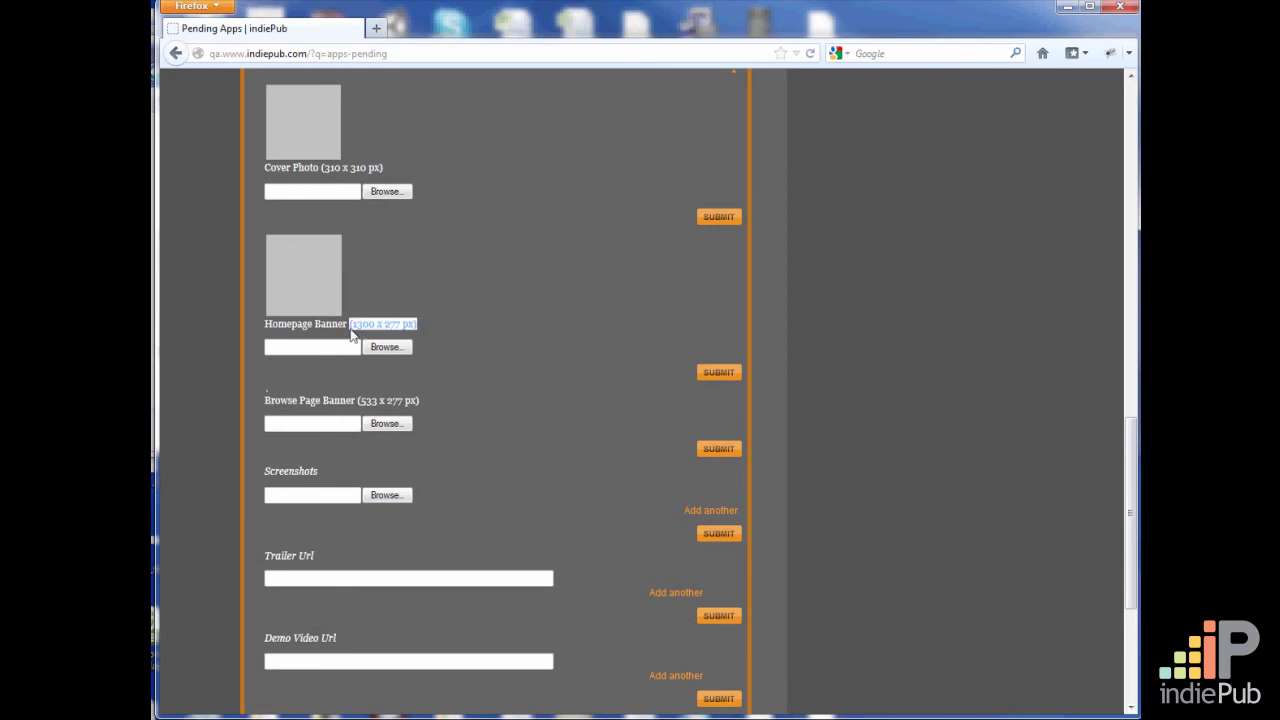
{"action": "left_click", "coordinate": [516, 370]}
{"action": "scroll", "coordinate": [600, 366], "scroll_direction": "down", "scroll_amount": 5}
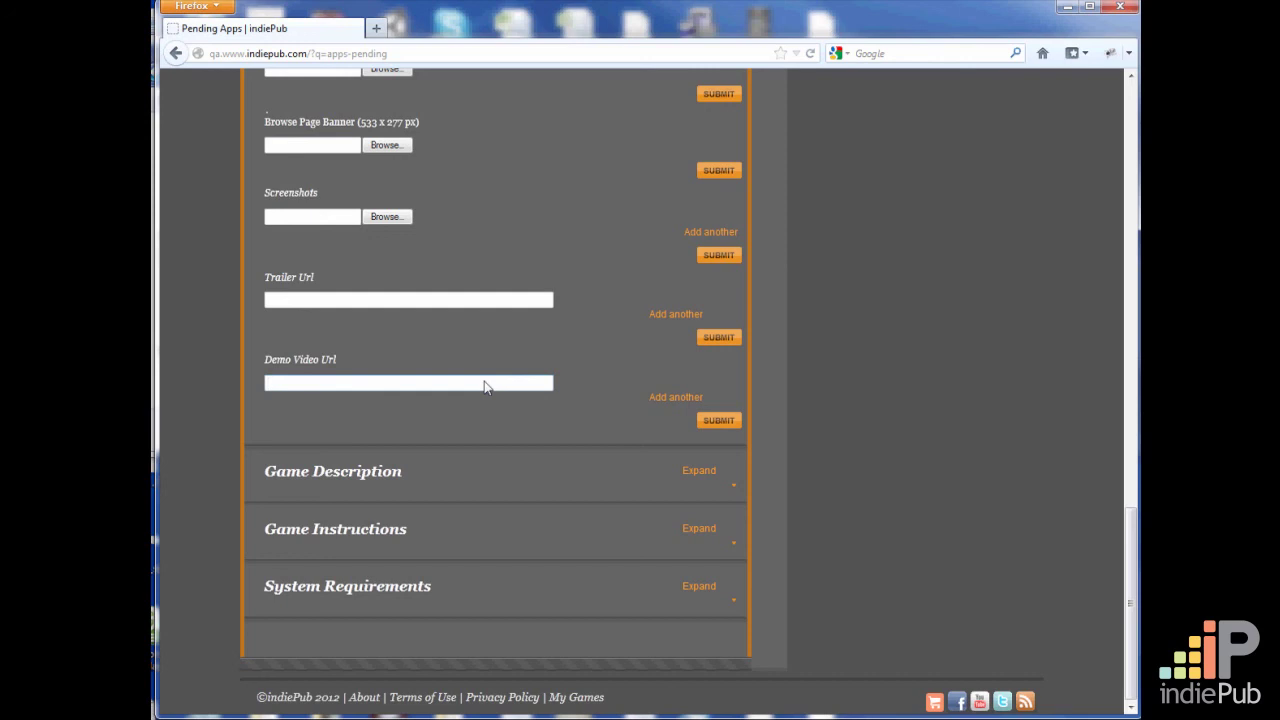
{"action": "left_click", "coordinate": [522, 389]}
Expand the Game Description, Game Instructions and System Requirements sections and check their texts
{"action": "left_click", "coordinate": [707, 471]}
{"action": "scroll", "coordinate": [674, 478], "scroll_direction": "down", "scroll_amount": 2}
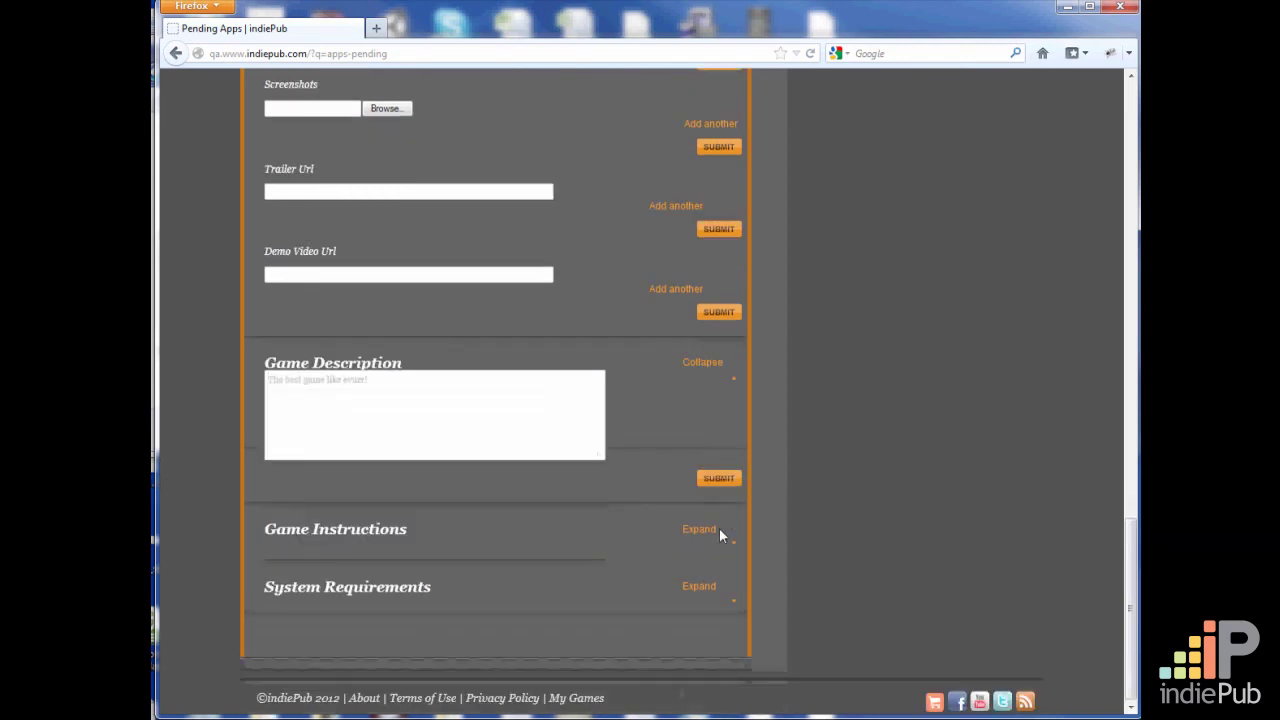
{"action": "left_click", "coordinate": [697, 533]}
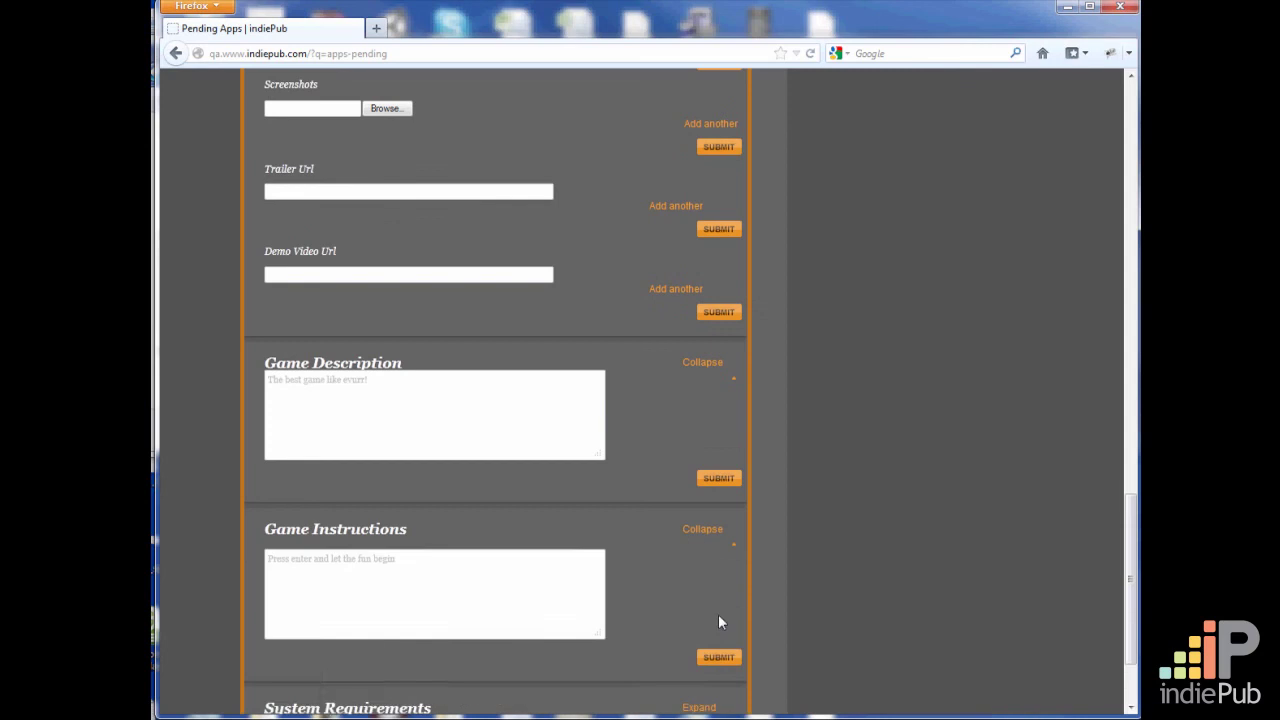
{"action": "scroll", "coordinate": [718, 622], "scroll_direction": "down", "scroll_amount": 2}
{"action": "left_click", "coordinate": [697, 589]}
{"action": "scroll", "coordinate": [768, 628], "scroll_direction": "down", "scroll_amount": 2}
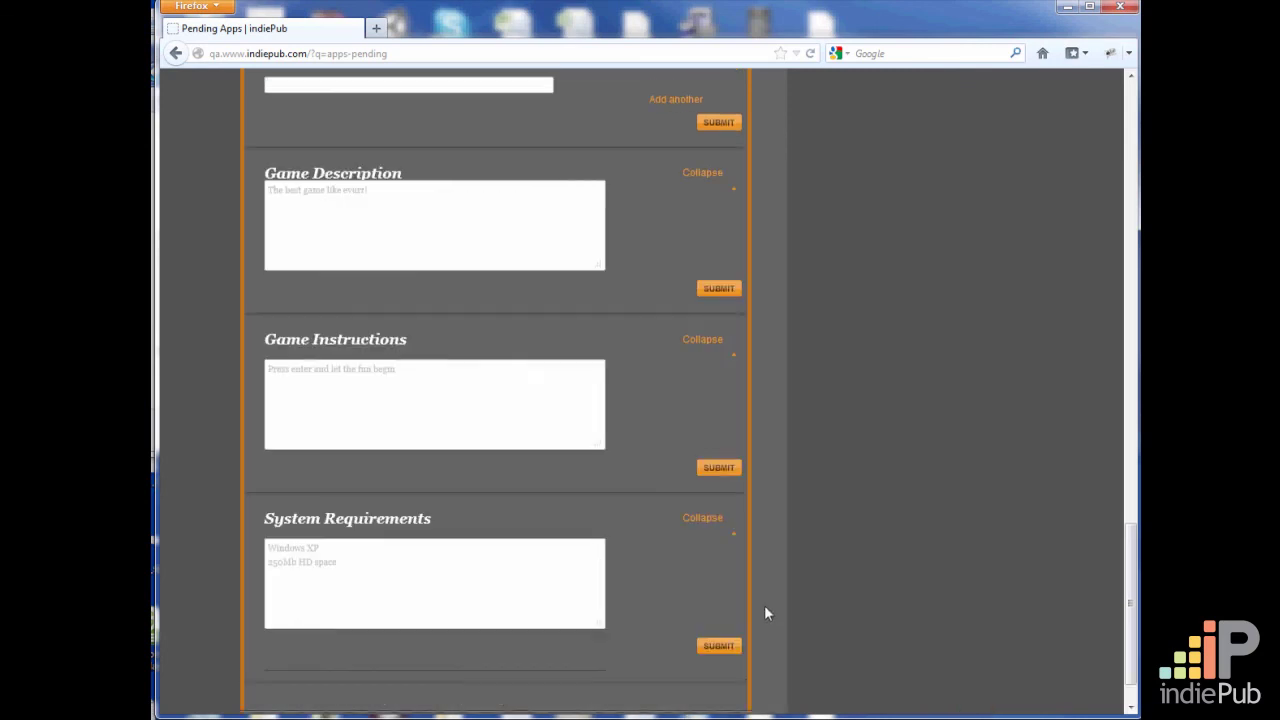
{"action": "left_click_drag", "start_coordinate": [427, 522], "coordinate": [306, 495]}
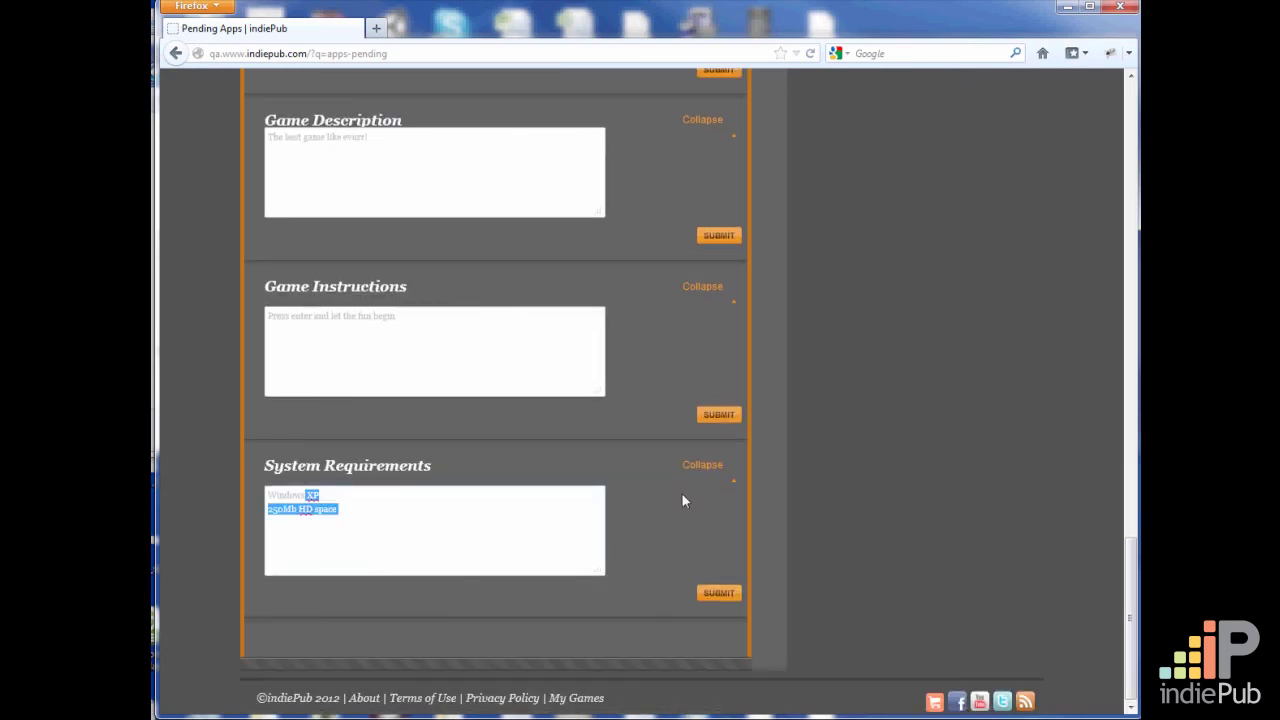
Start a new platform support entry under Application Files with platform PC and version 1.0
{"action": "scroll", "coordinate": [691, 537], "scroll_direction": "up", "scroll_amount": 10}
{"action": "scroll", "coordinate": [691, 549], "scroll_direction": "up", "scroll_amount": 5}
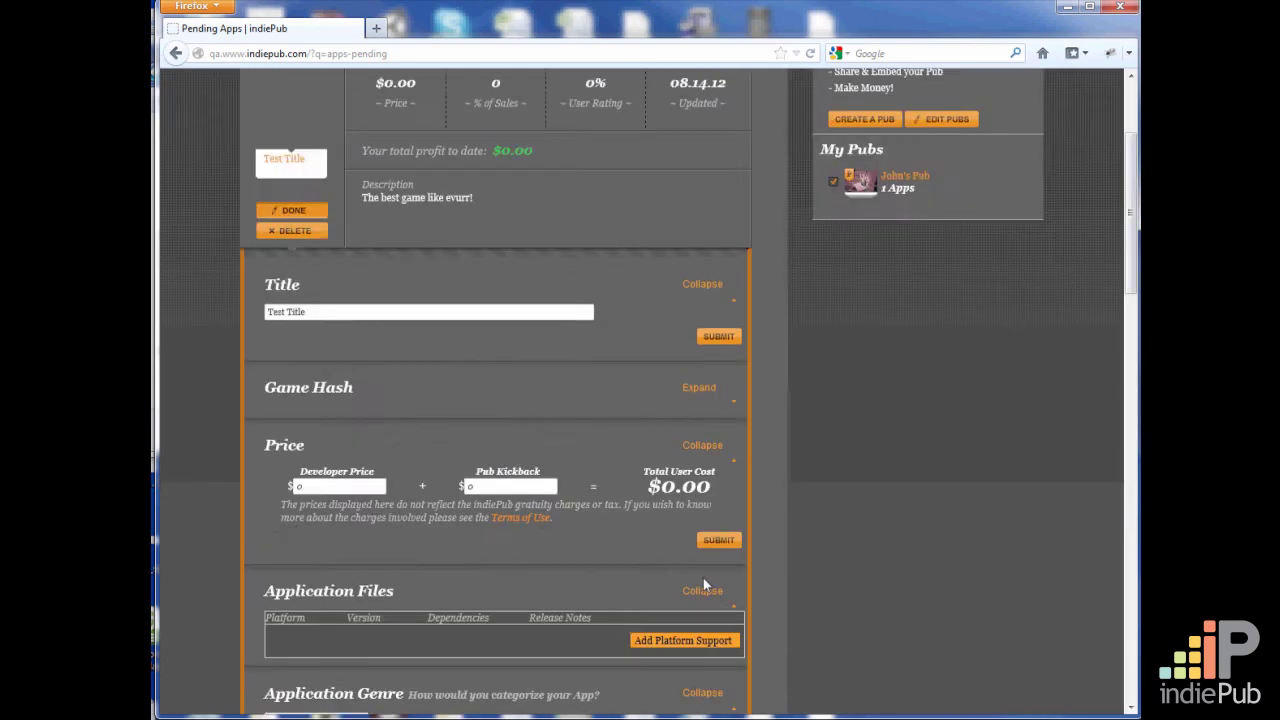
{"action": "scroll", "coordinate": [703, 578], "scroll_direction": "down", "scroll_amount": 3}
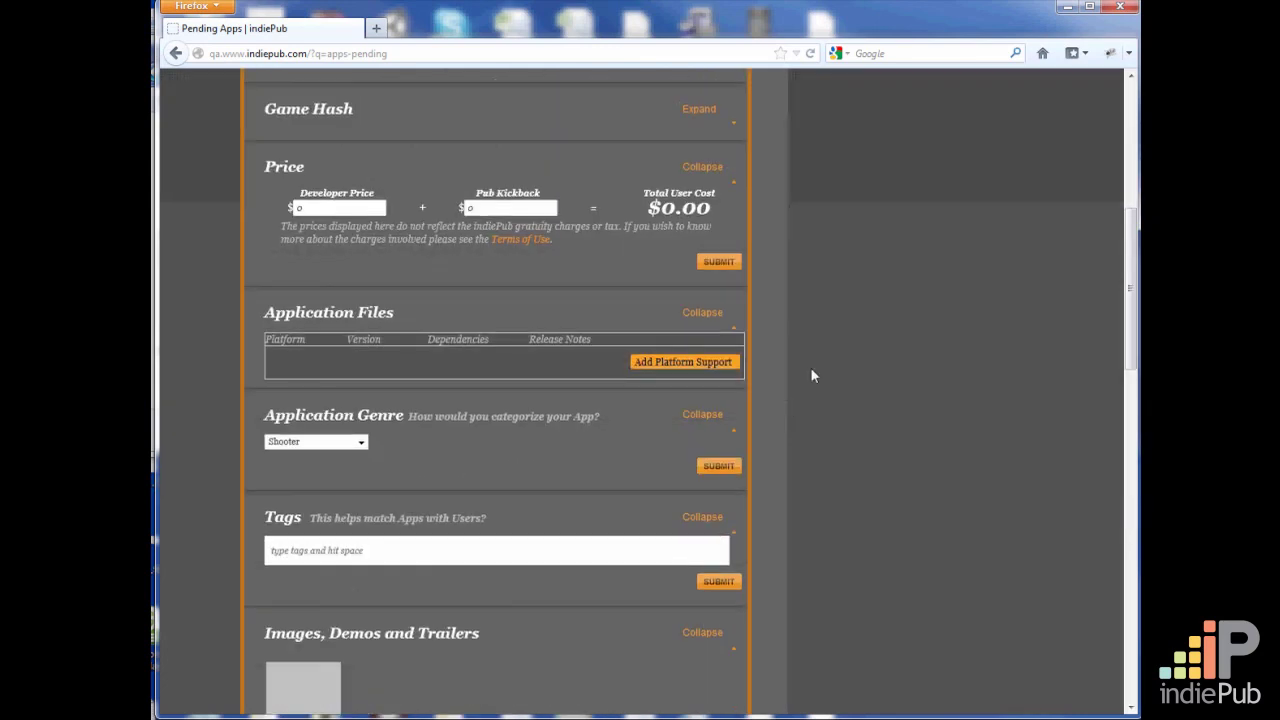
{"action": "left_click", "coordinate": [694, 366]}
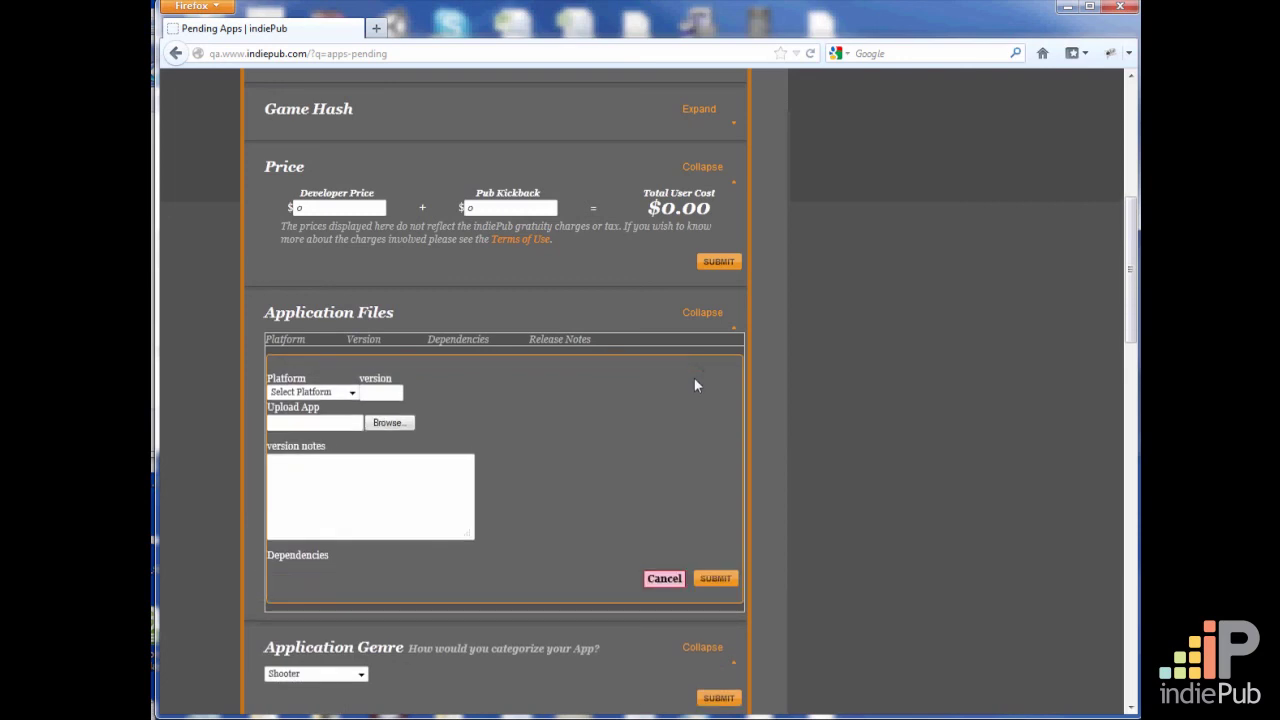
{"action": "left_click", "coordinate": [351, 392]}
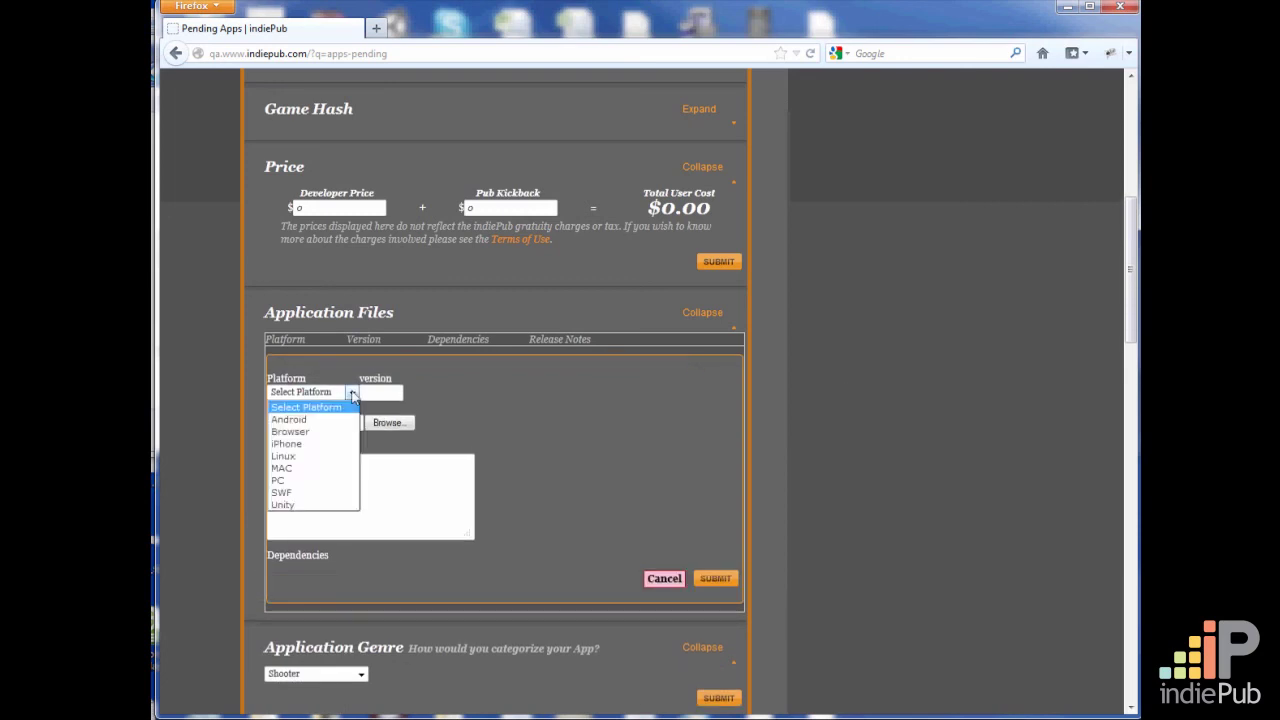
{"action": "left_click", "coordinate": [300, 481]}
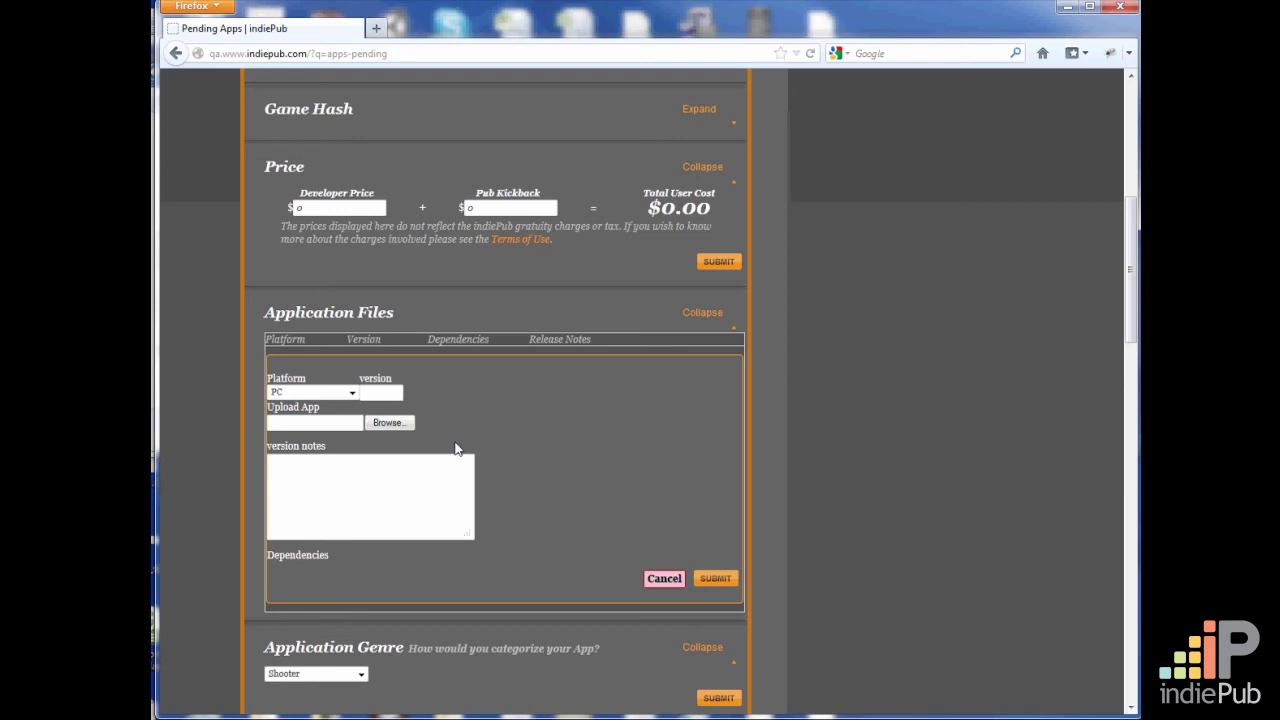
{"action": "type", "text": "1.0"}
Find awesomeGame.iP on the Desktop by searching for "awe" and choose it as the app file to upload
{"action": "left_click", "coordinate": [393, 423]}
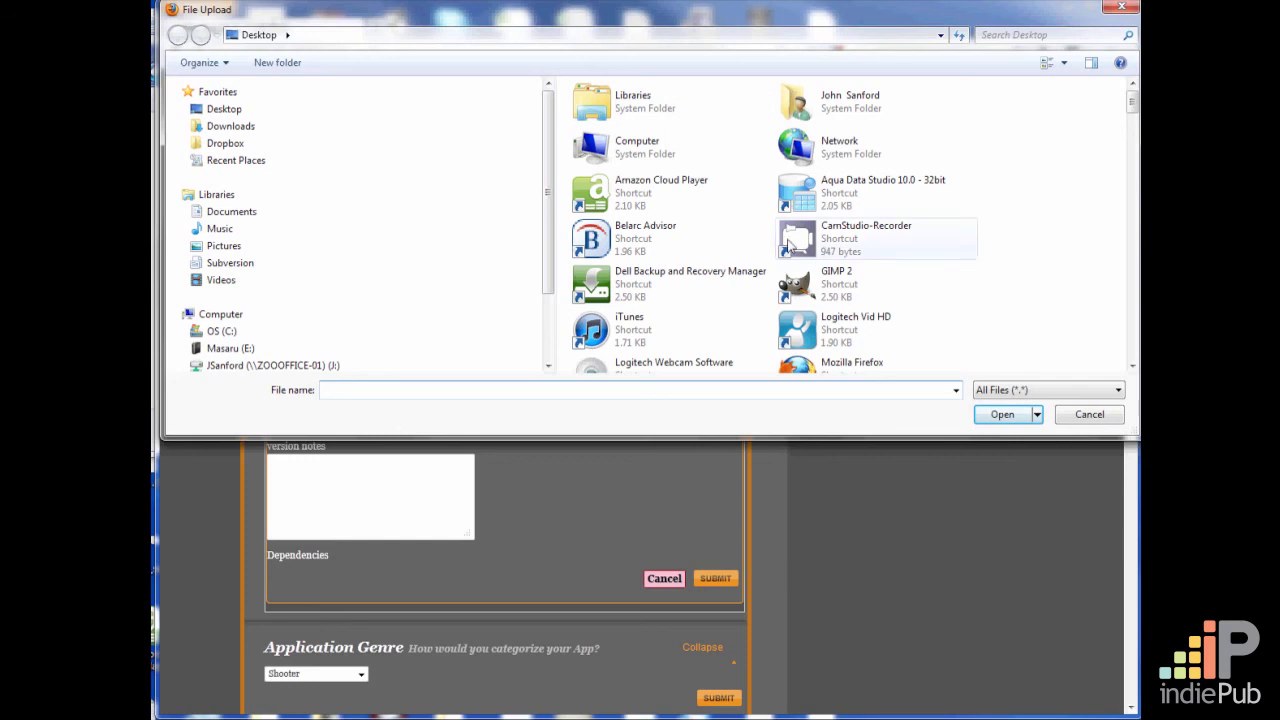
{"action": "left_click_drag", "start_coordinate": [1132, 103], "coordinate": [1134, 130]}
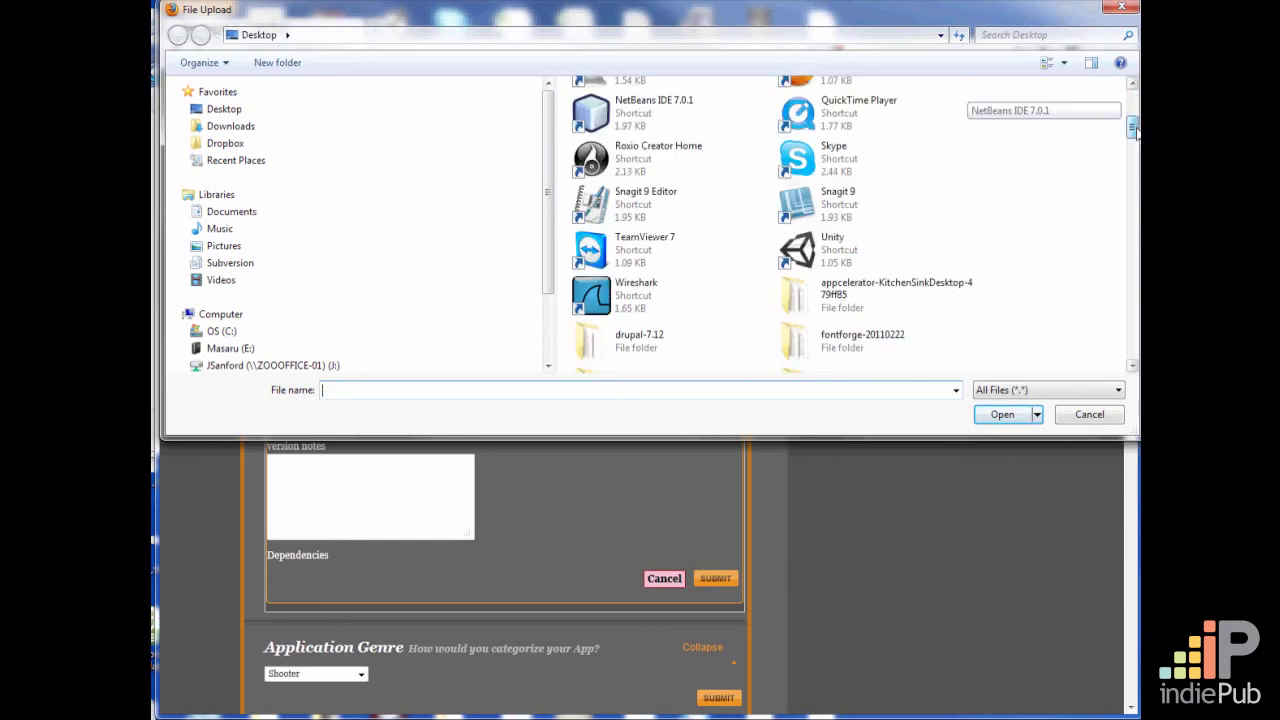
{"action": "left_click", "coordinate": [1020, 40]}
{"action": "type", "text": "awe"}
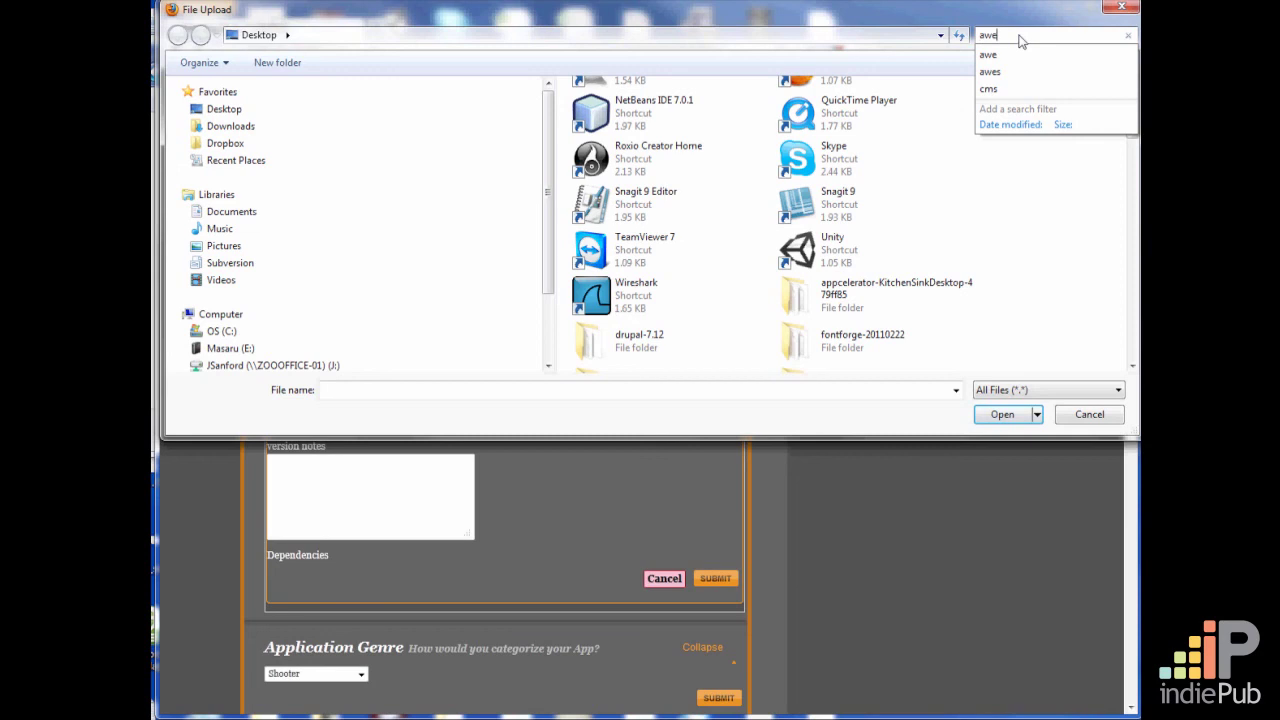
{"action": "left_click", "coordinate": [1004, 58]}
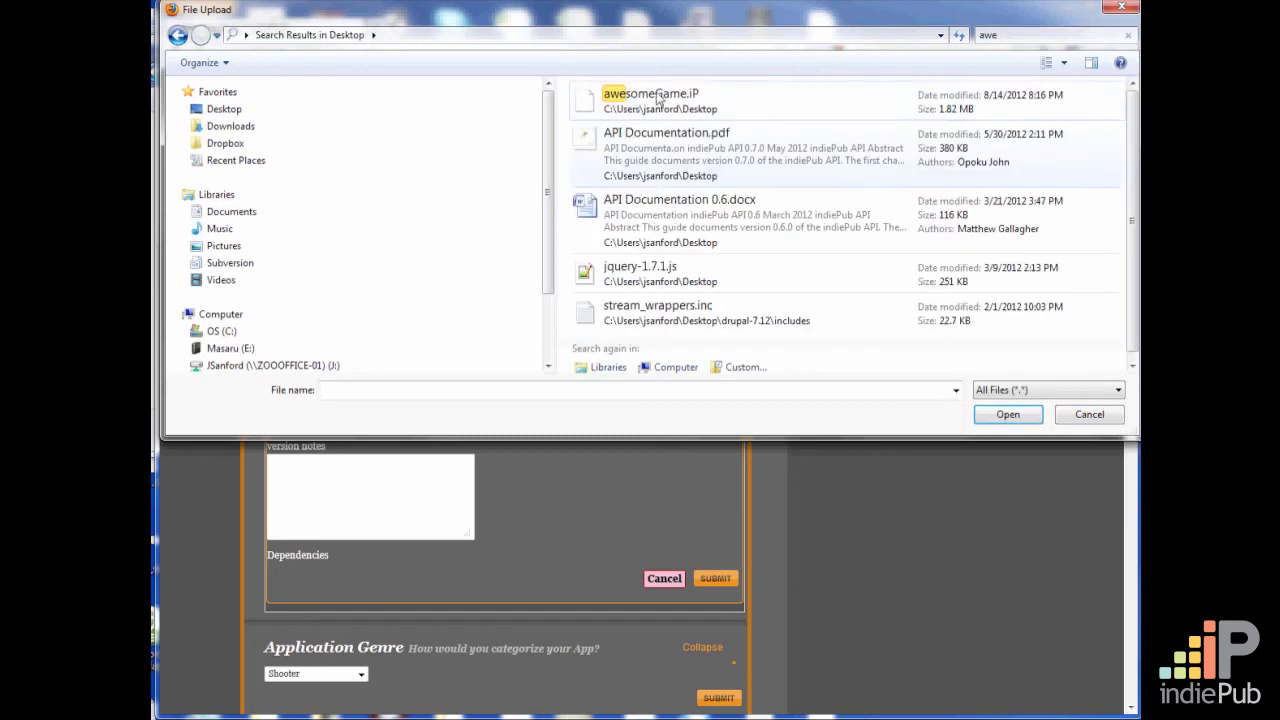
{"action": "left_click", "coordinate": [1015, 100]}
{"action": "left_click", "coordinate": [1011, 414]}
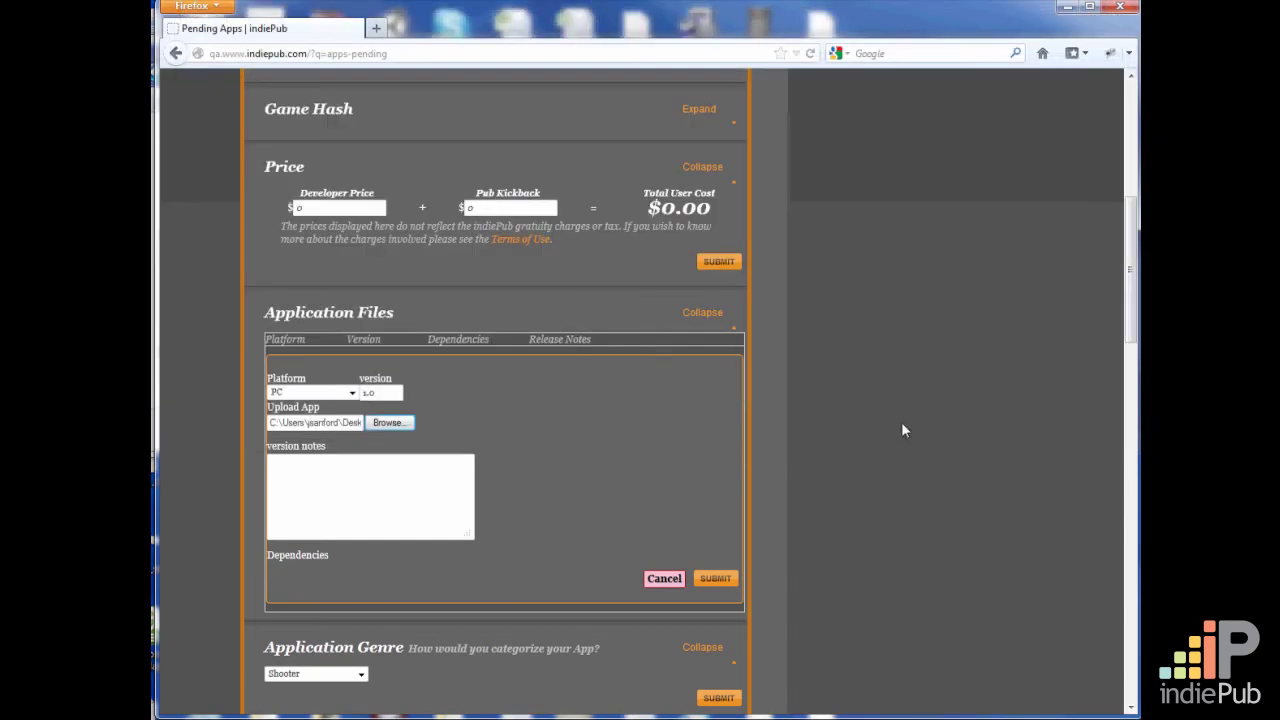
Enter "Fixed several UI bugs" as the version notes and submit the platform entry
{"action": "left_click", "coordinate": [380, 494]}
{"action": "type", "text": "Fixed several UI bugs"}
{"action": "left_click", "coordinate": [716, 579]}
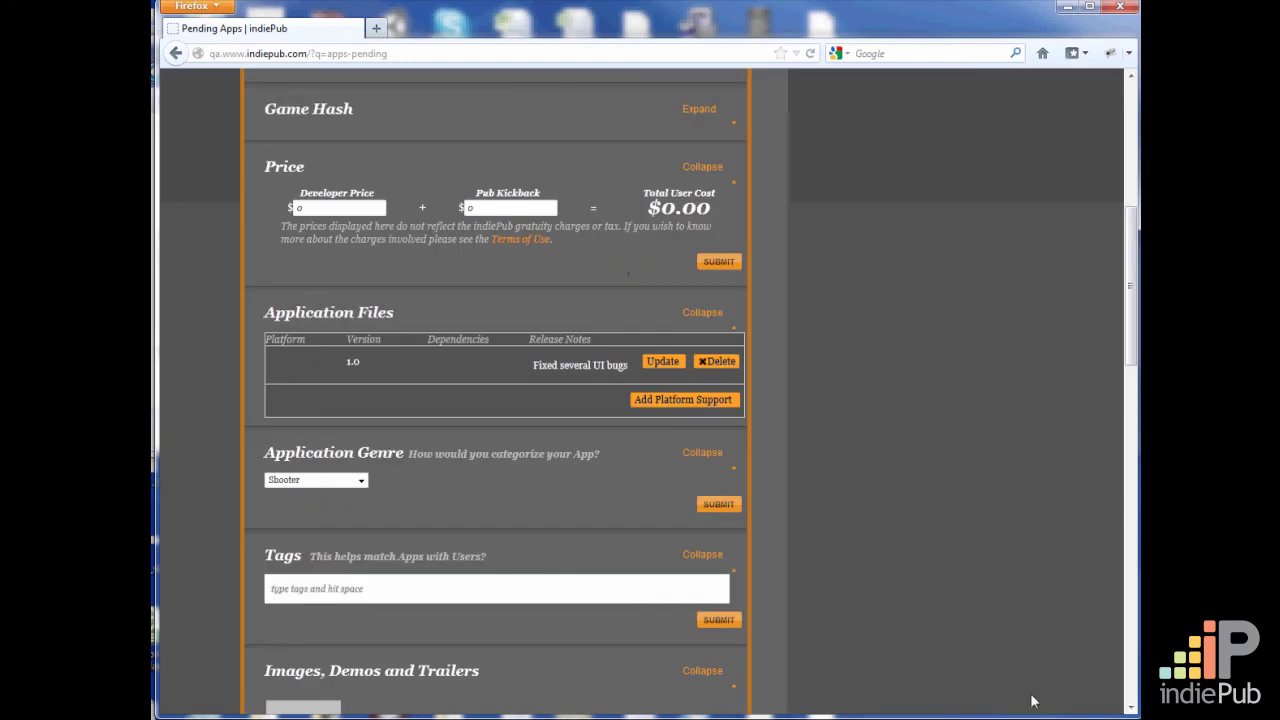
Bring up the previews of the other open windows to switch away from the pending app page
{"action": "scroll", "coordinate": [851, 604], "scroll_direction": "up", "scroll_amount": 8}
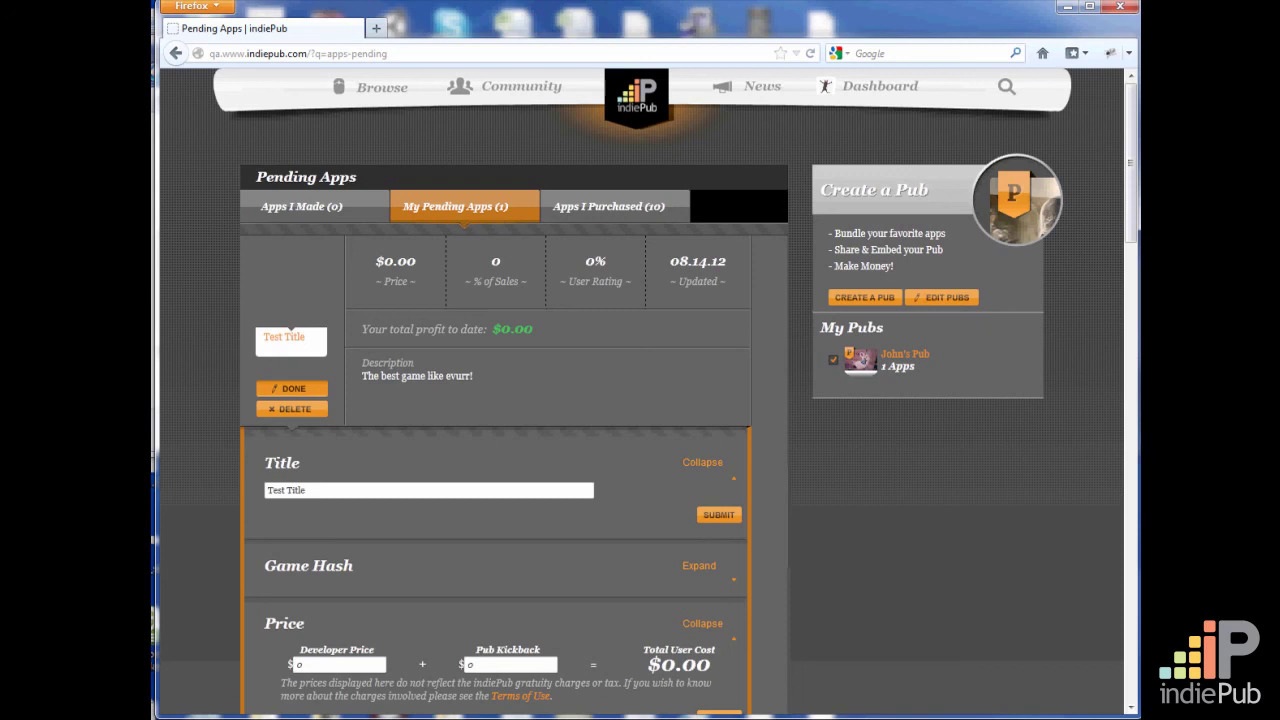
{"action": "left_click", "coordinate": [205, 718]}
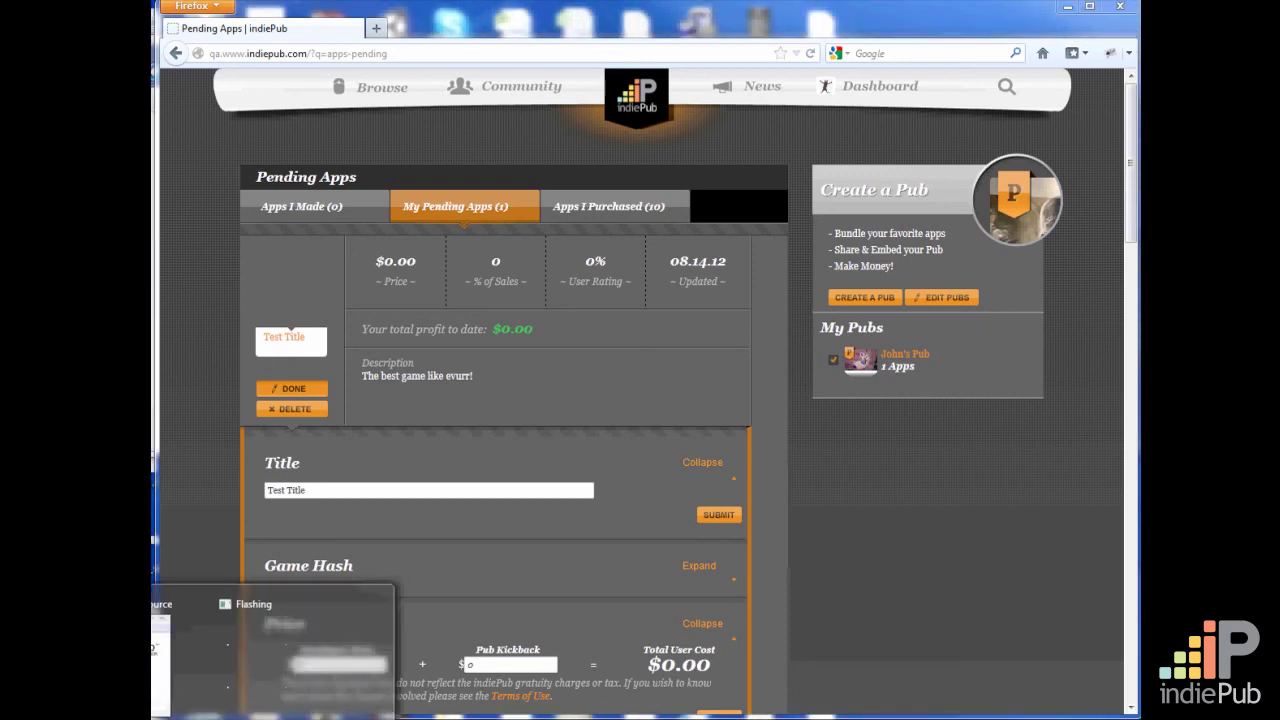